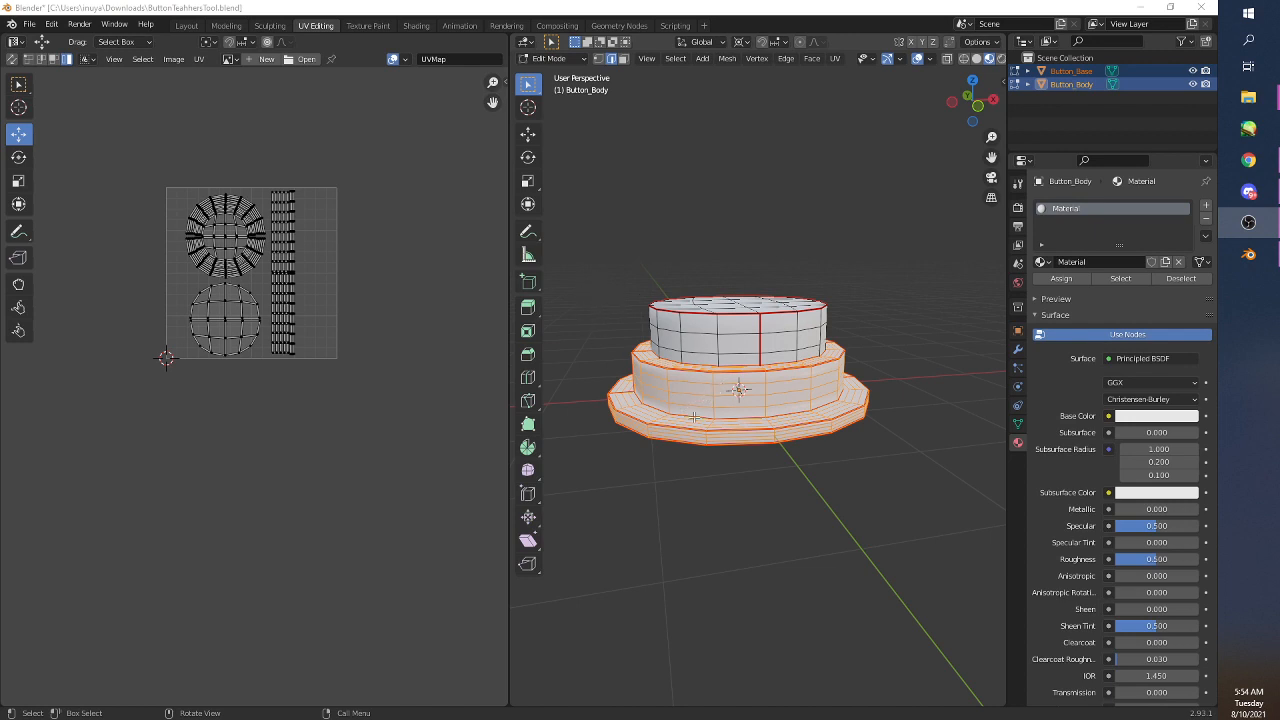
pyautogui.moveTo(670, 466); pyautogui.dragTo(768, 345, button='middle')
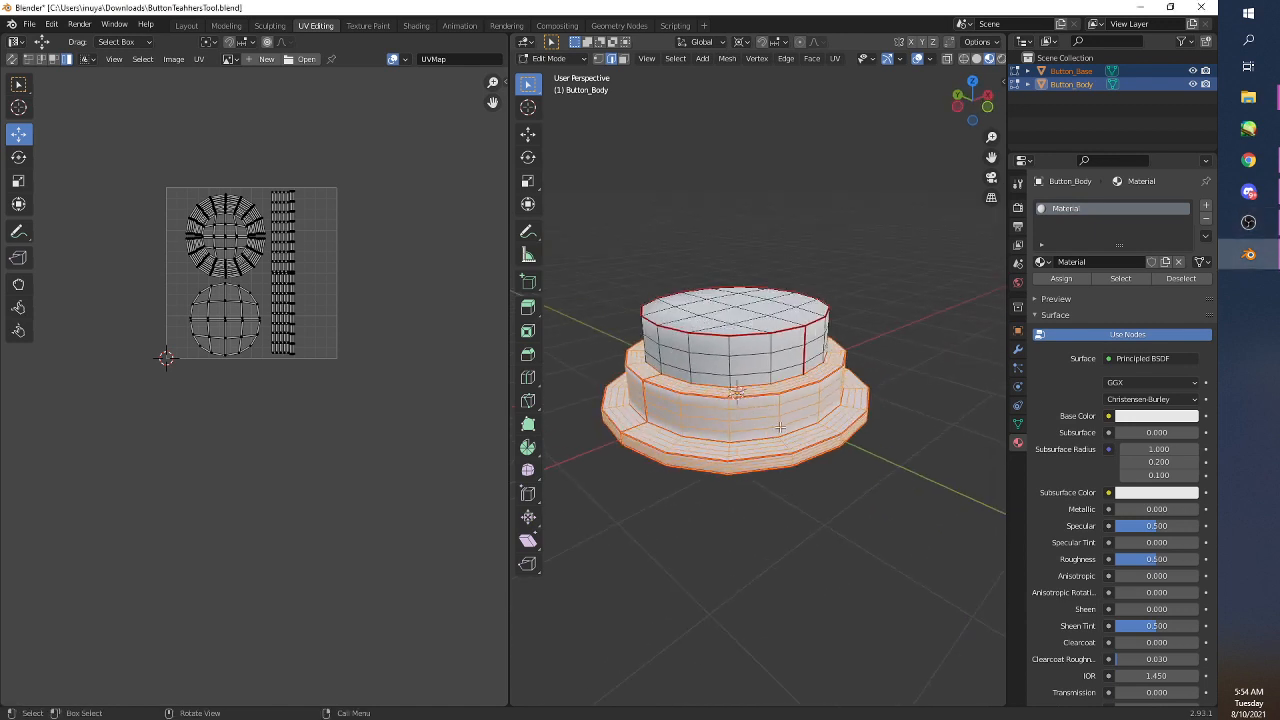
pyautogui.moveTo(780, 428); pyautogui.dragTo(743, 337, button='middle')
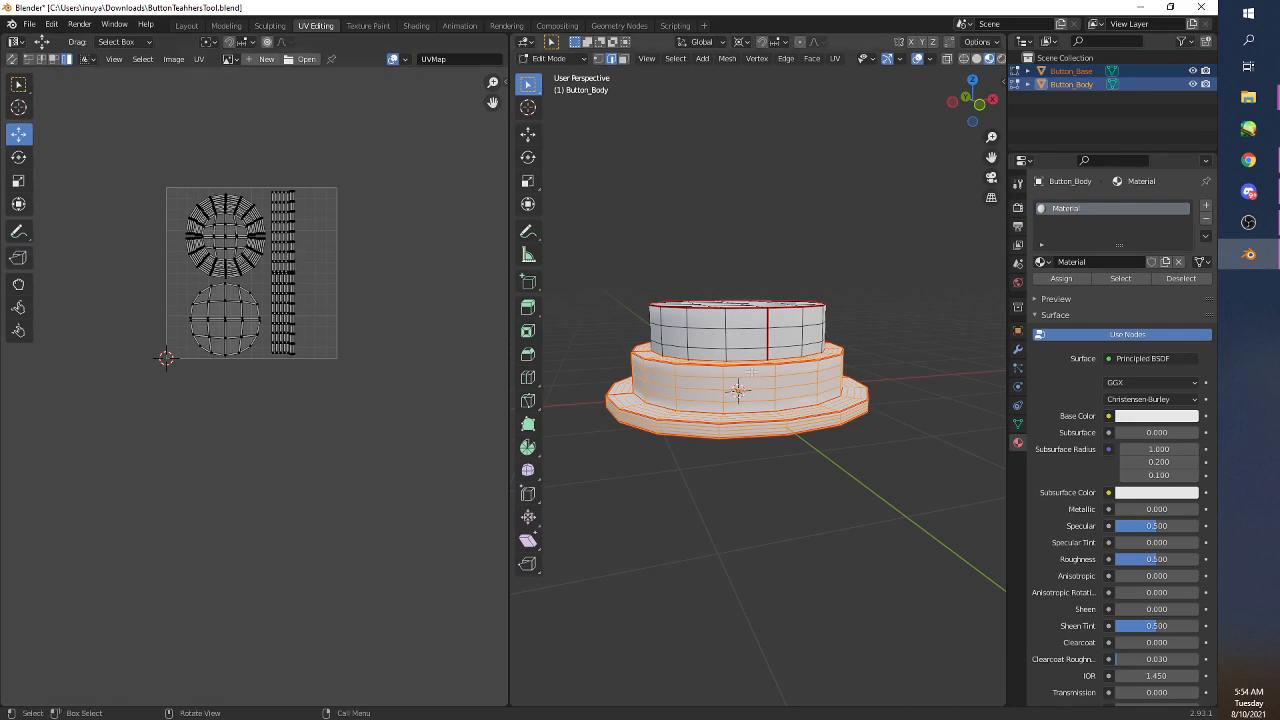
pyautogui.scroll(4, 406, 338)
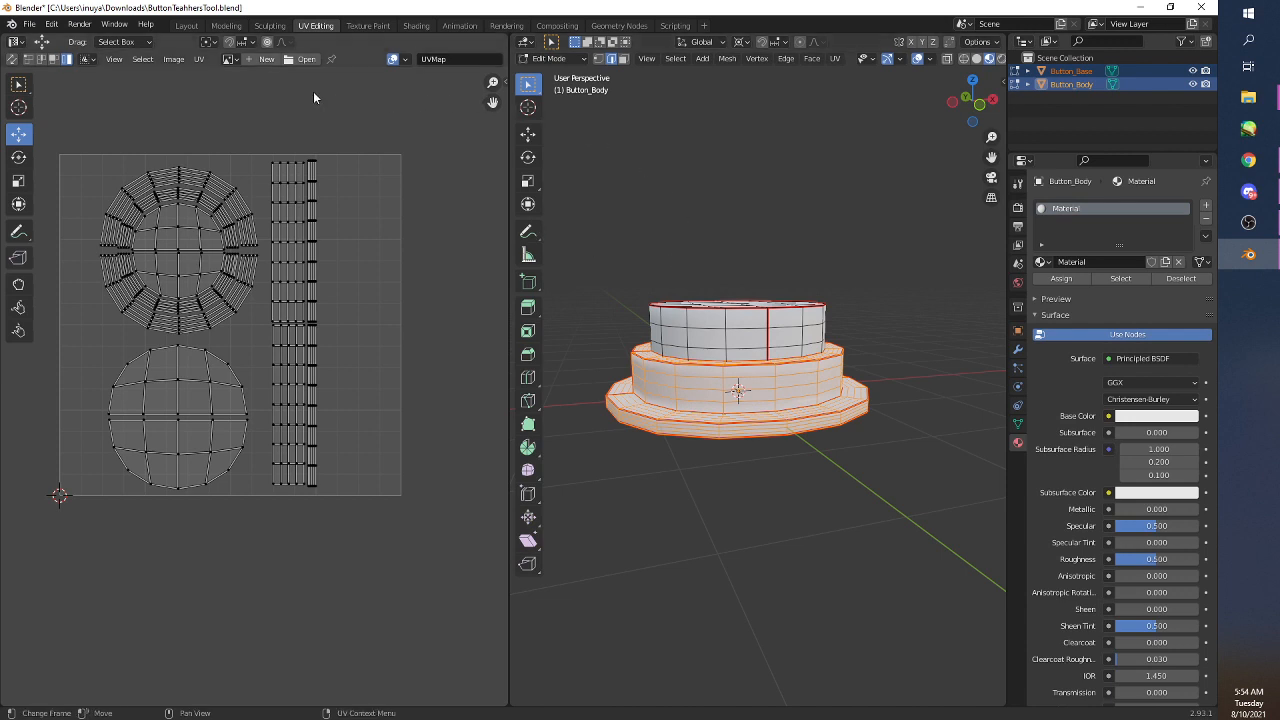
# - In the Shading workspace, select only Button_Body and remove its existing material slot
pyautogui.click(415, 26)
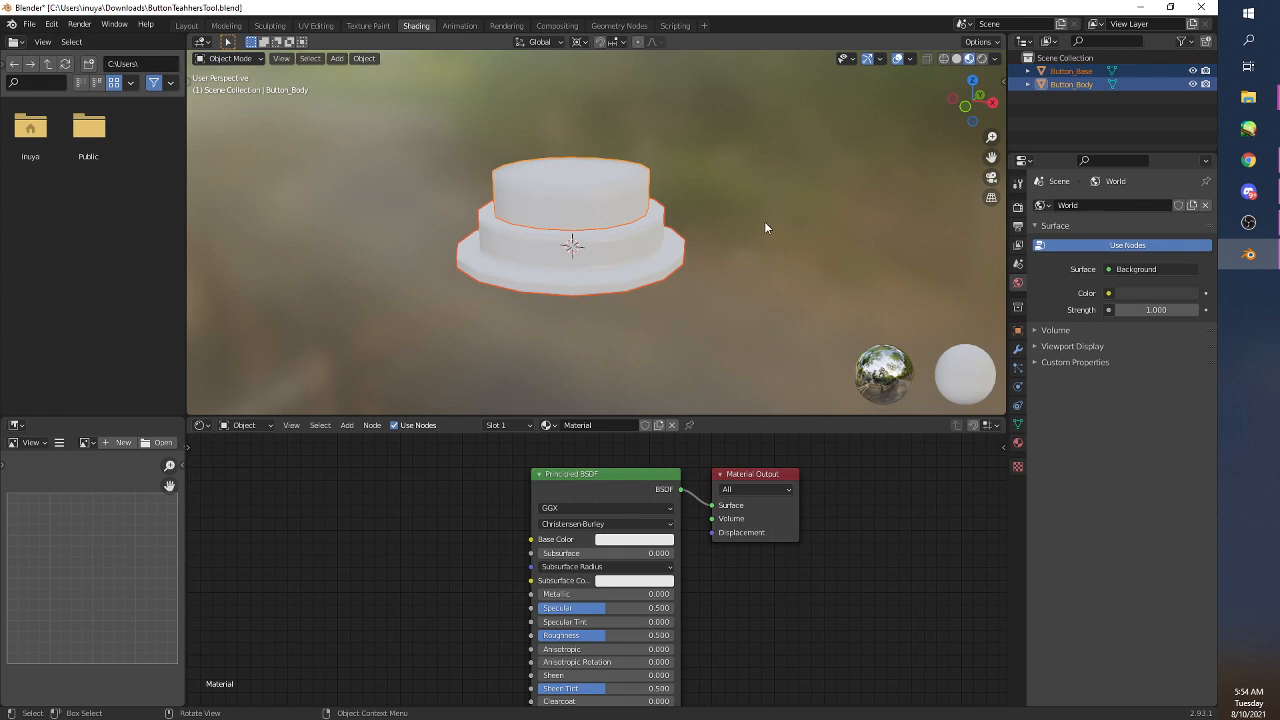
pyautogui.click(609, 187)
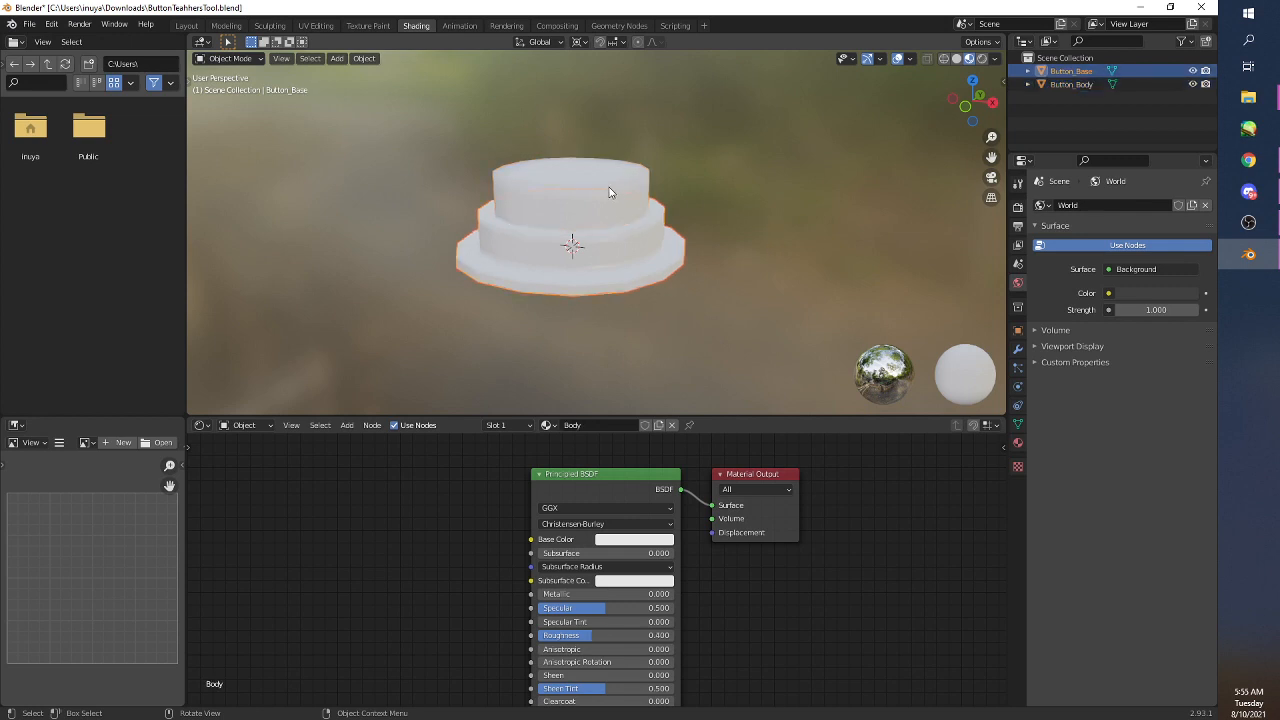
pyautogui.click(609, 187)
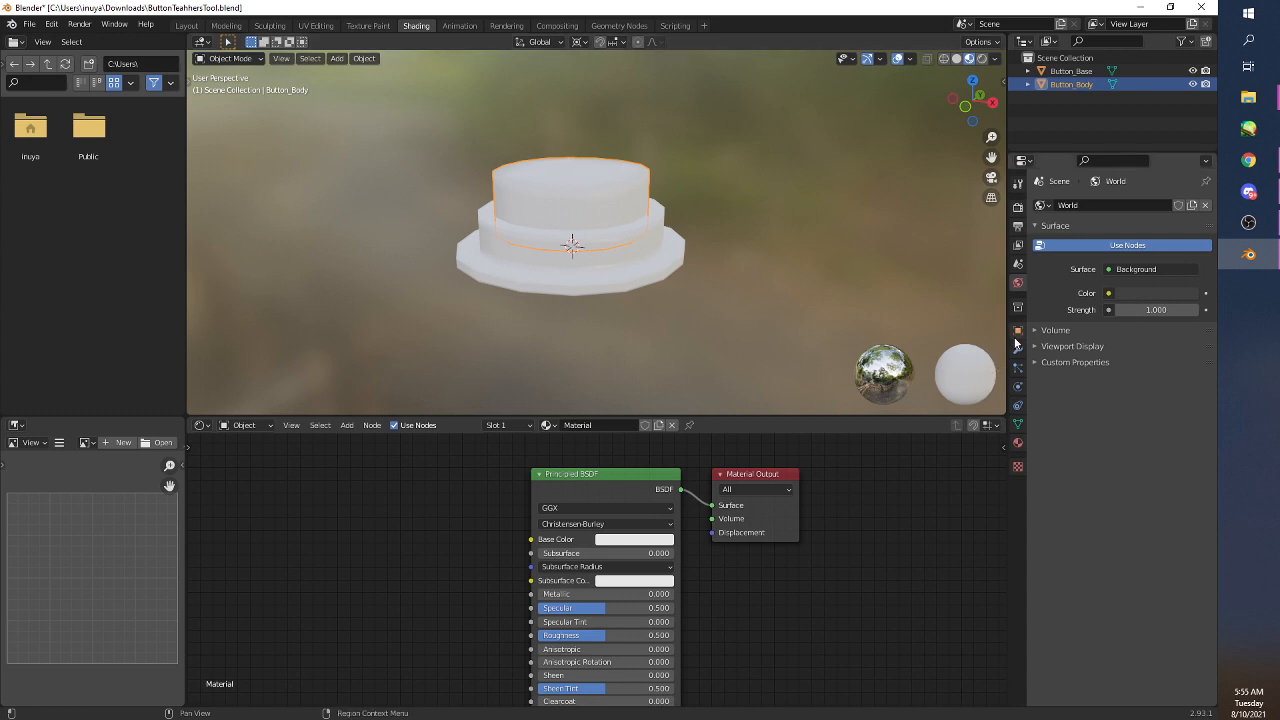
pyautogui.click(1018, 444)
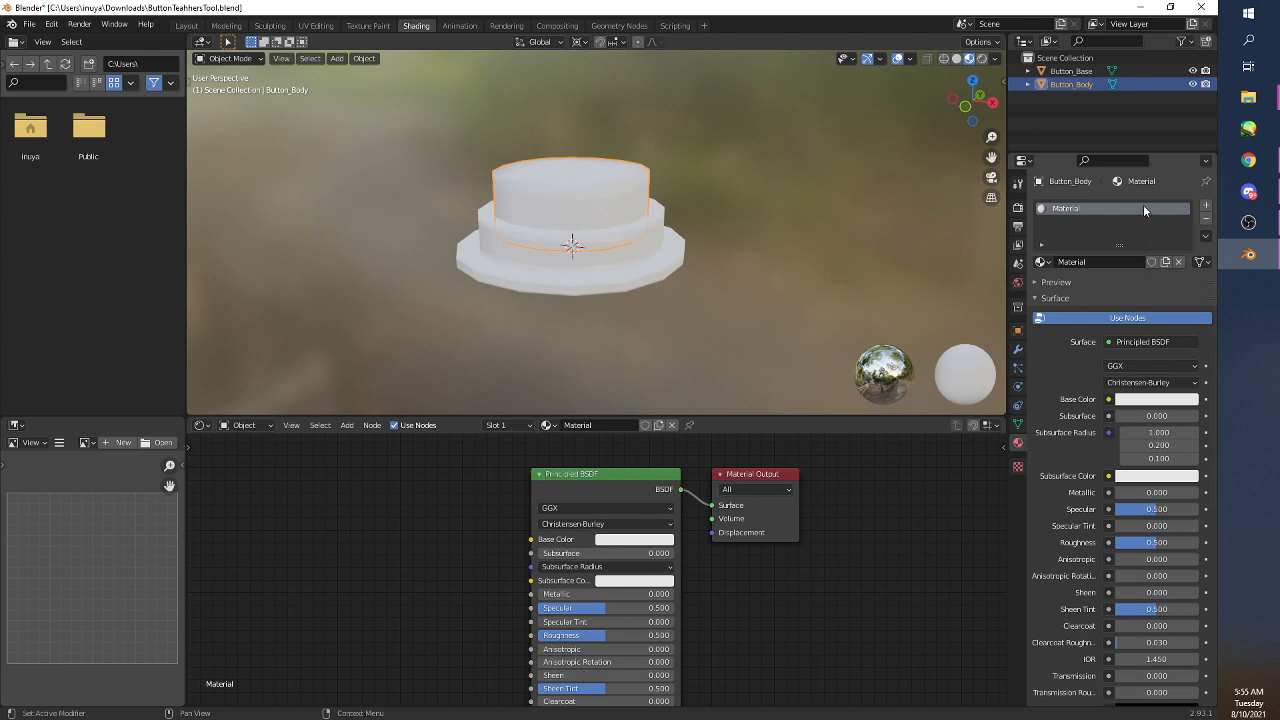
pyautogui.click(1206, 222)
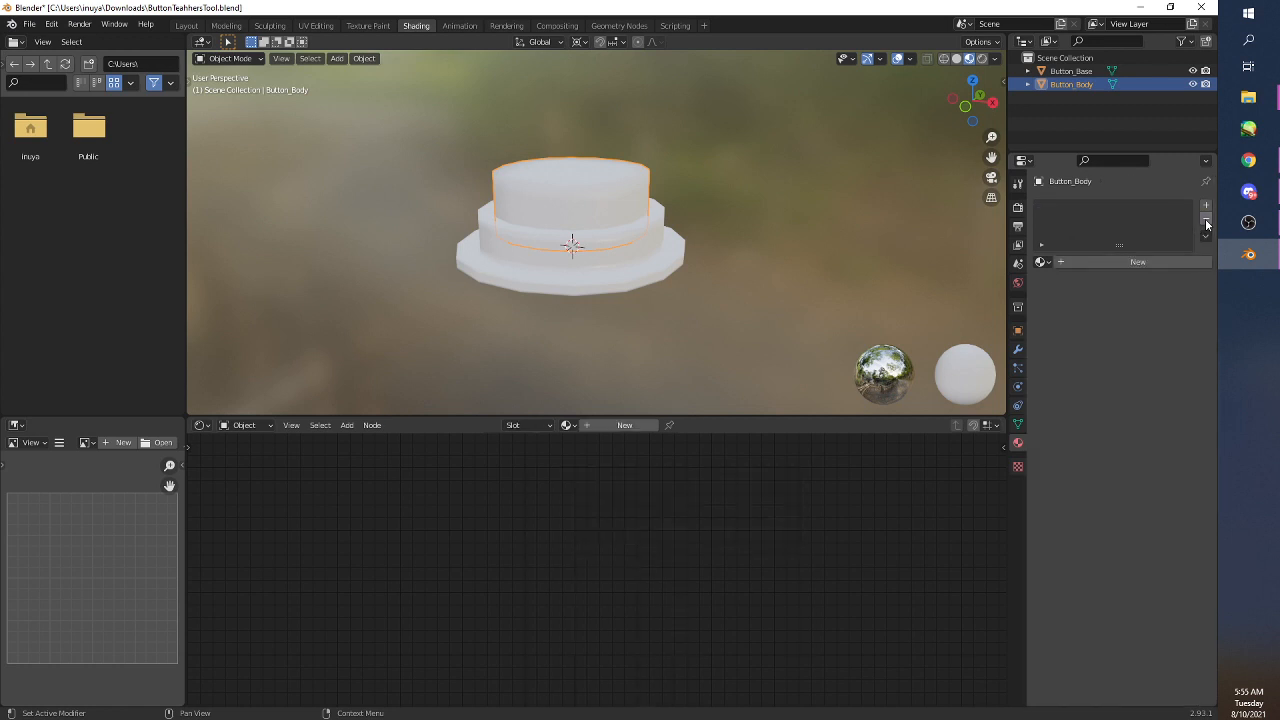
# - Create a new material on Button_Body and name it LightOrange
pyautogui.click(1105, 263)
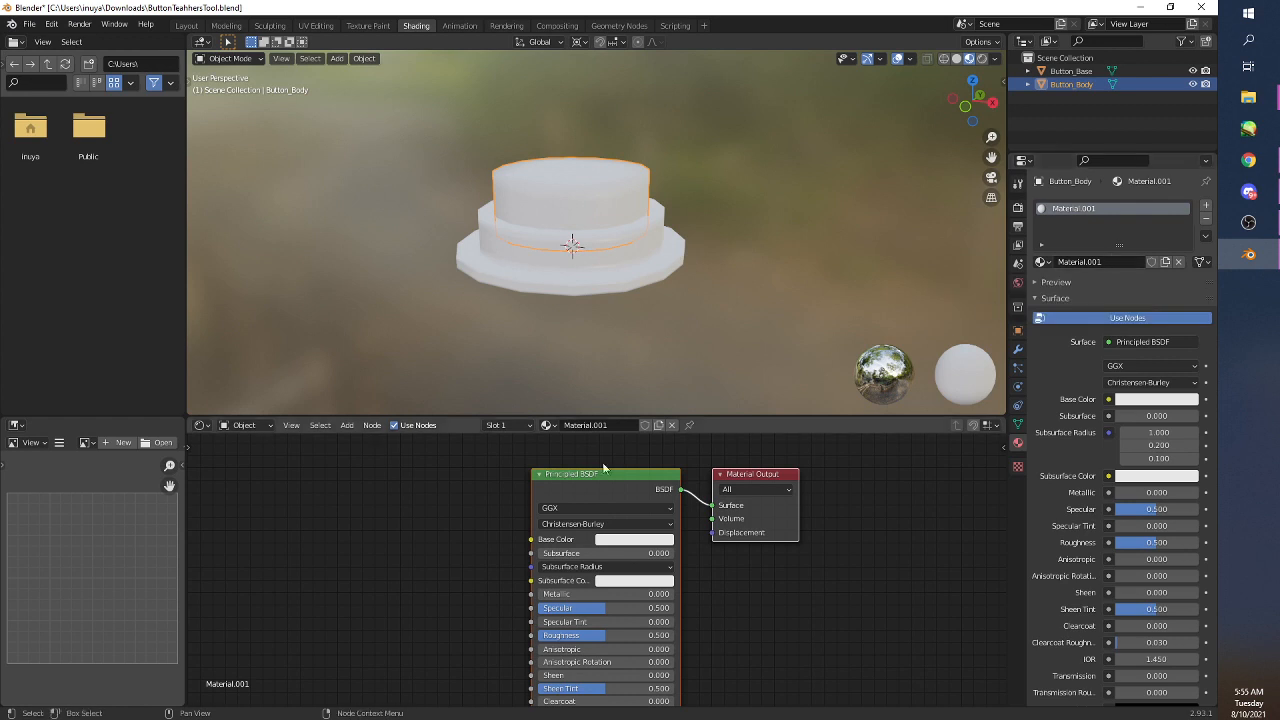
pyautogui.doubleClick(1088, 208)
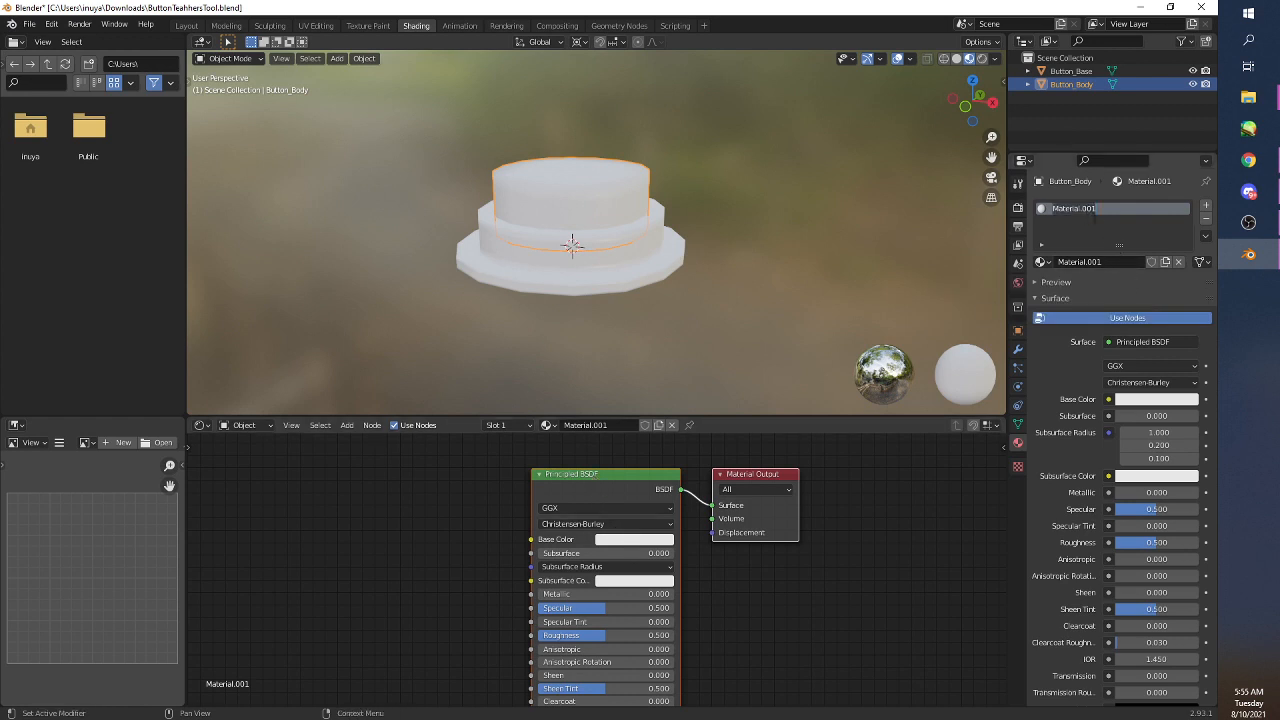
pyautogui.write('Light0')
pyautogui.write('range')
pyautogui.press('Return')
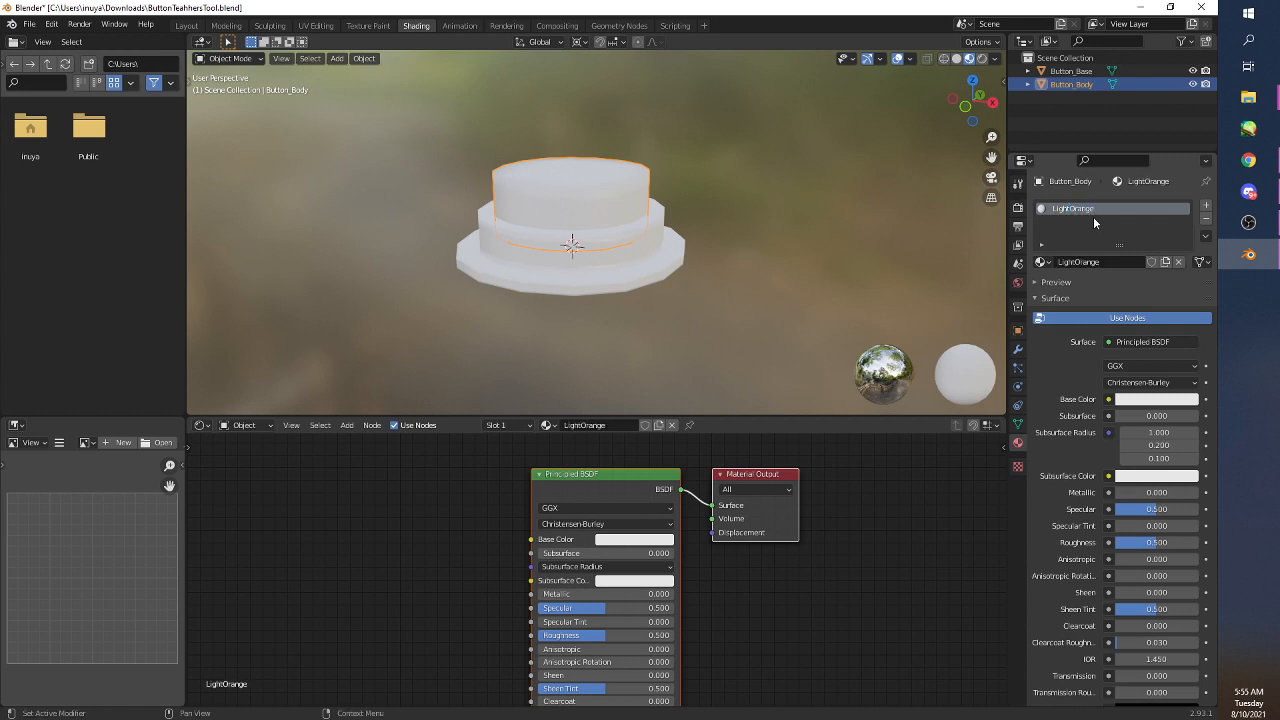
# - Set the LightOrange material's base color to a light orange, about hex E7935F
pyautogui.click(619, 540)
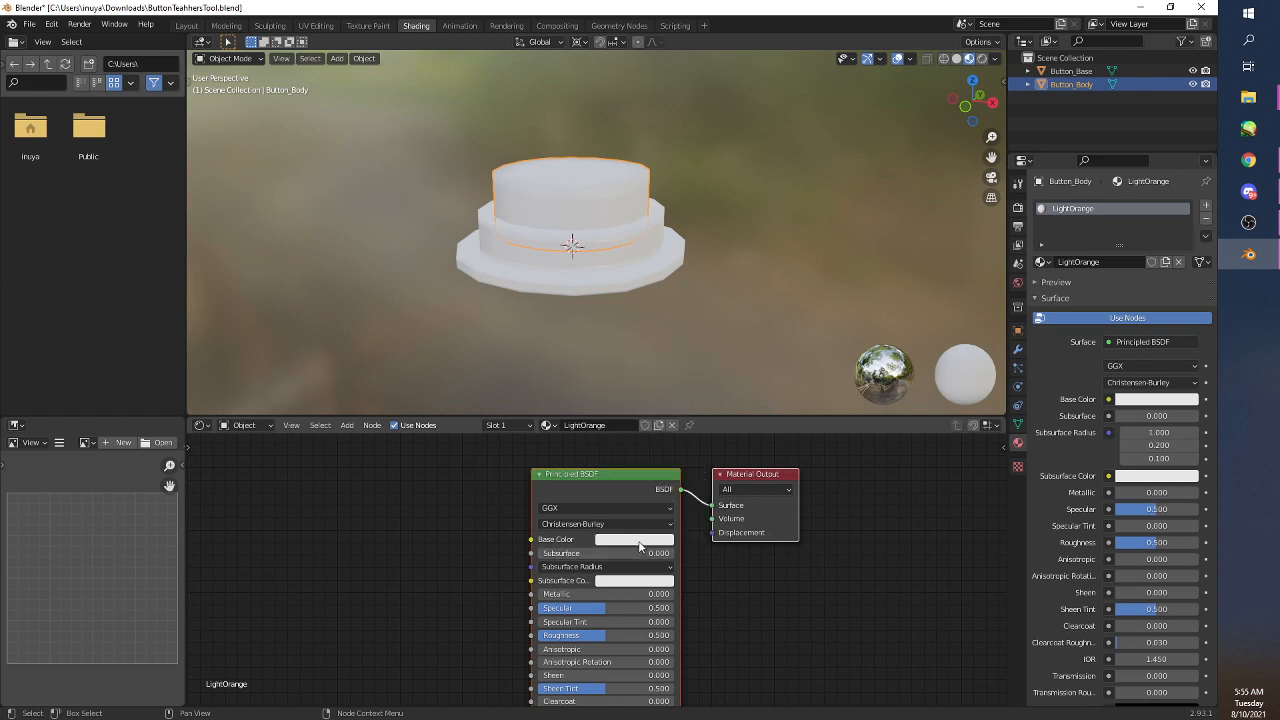
pyautogui.click(628, 540)
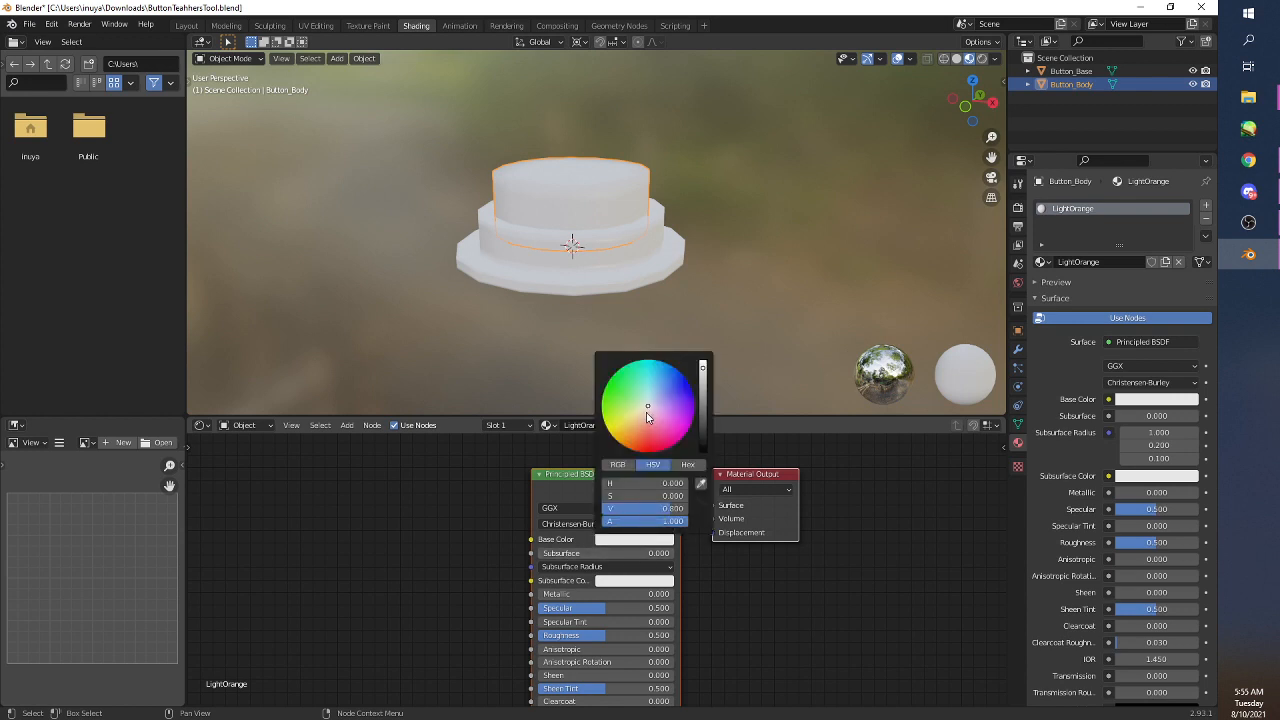
pyautogui.moveTo(647, 412); pyautogui.dragTo(635, 431)
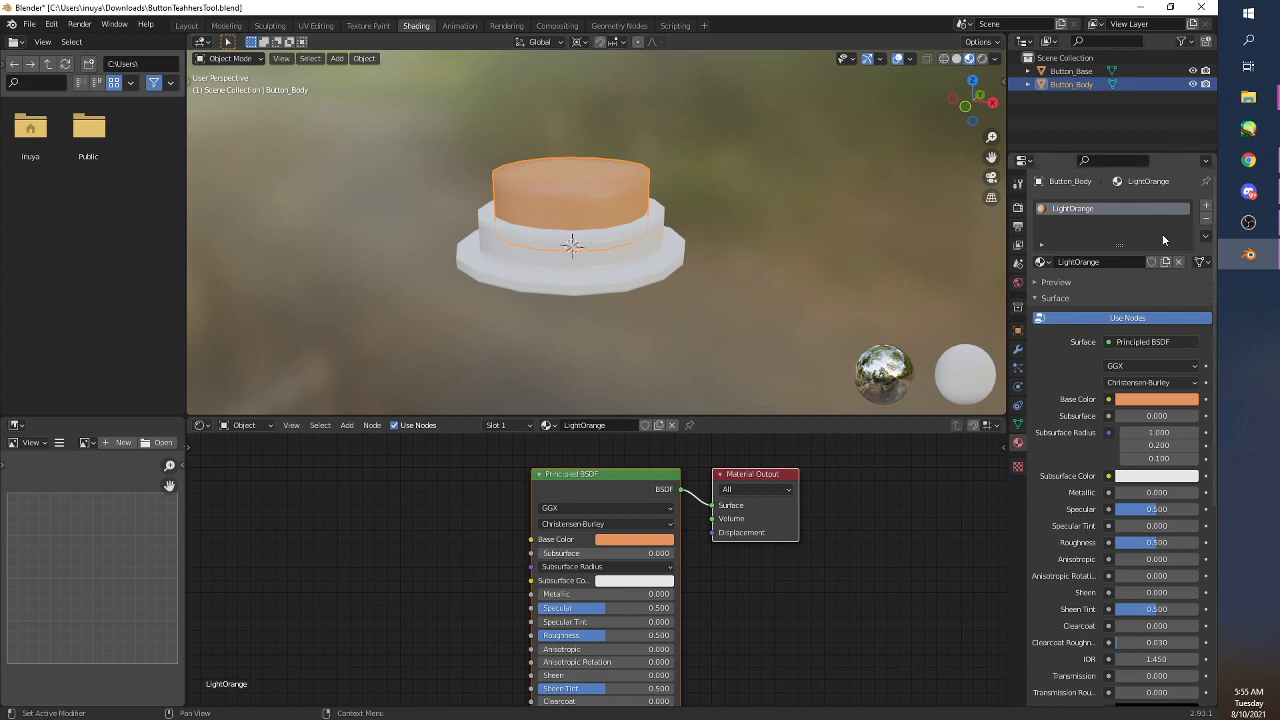
# - Add a second material slot to Button_Body with a new material named Orange
pyautogui.click(1207, 206)
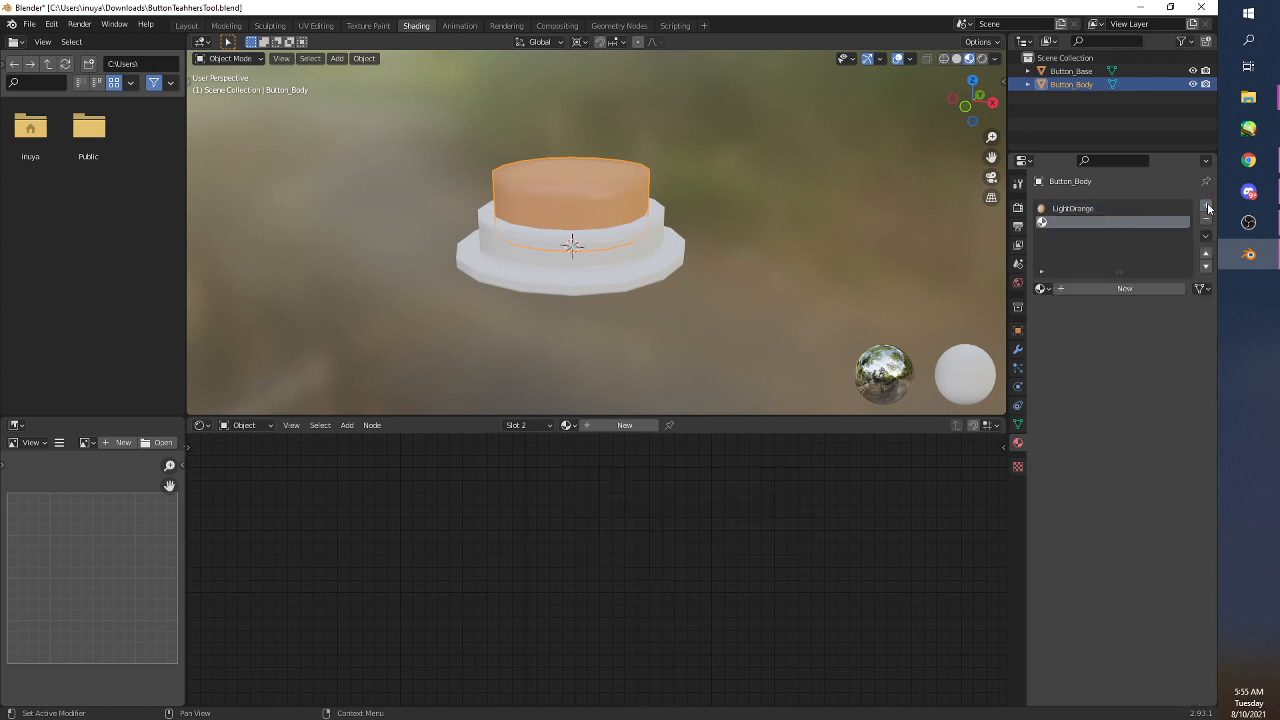
pyautogui.click(1082, 288)
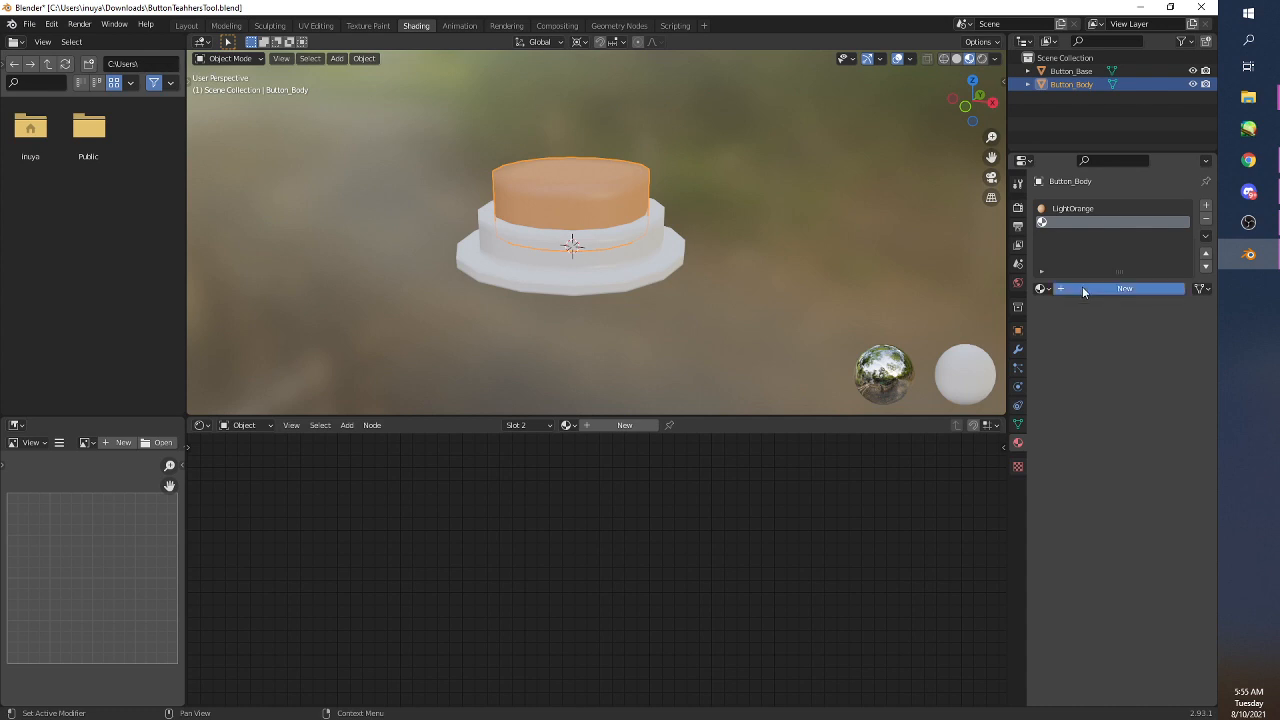
pyautogui.doubleClick(1085, 224)
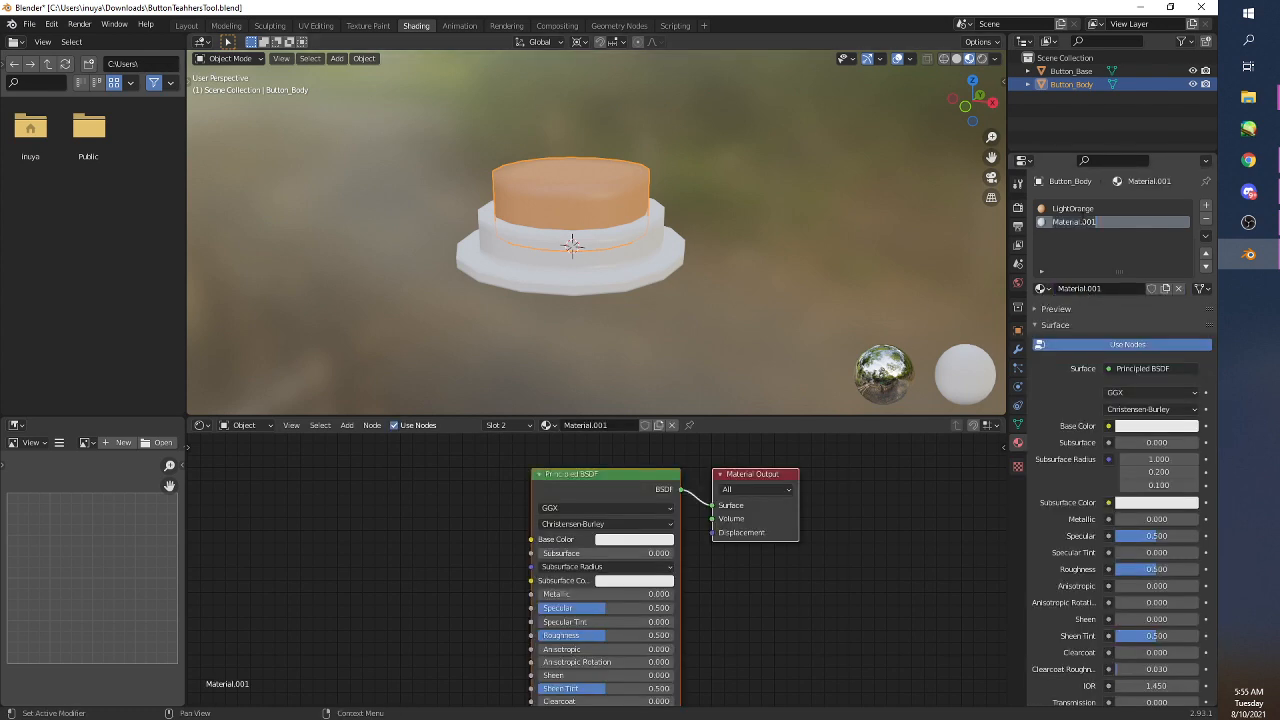
pyautogui.write('Orange')
pyautogui.press('Return')
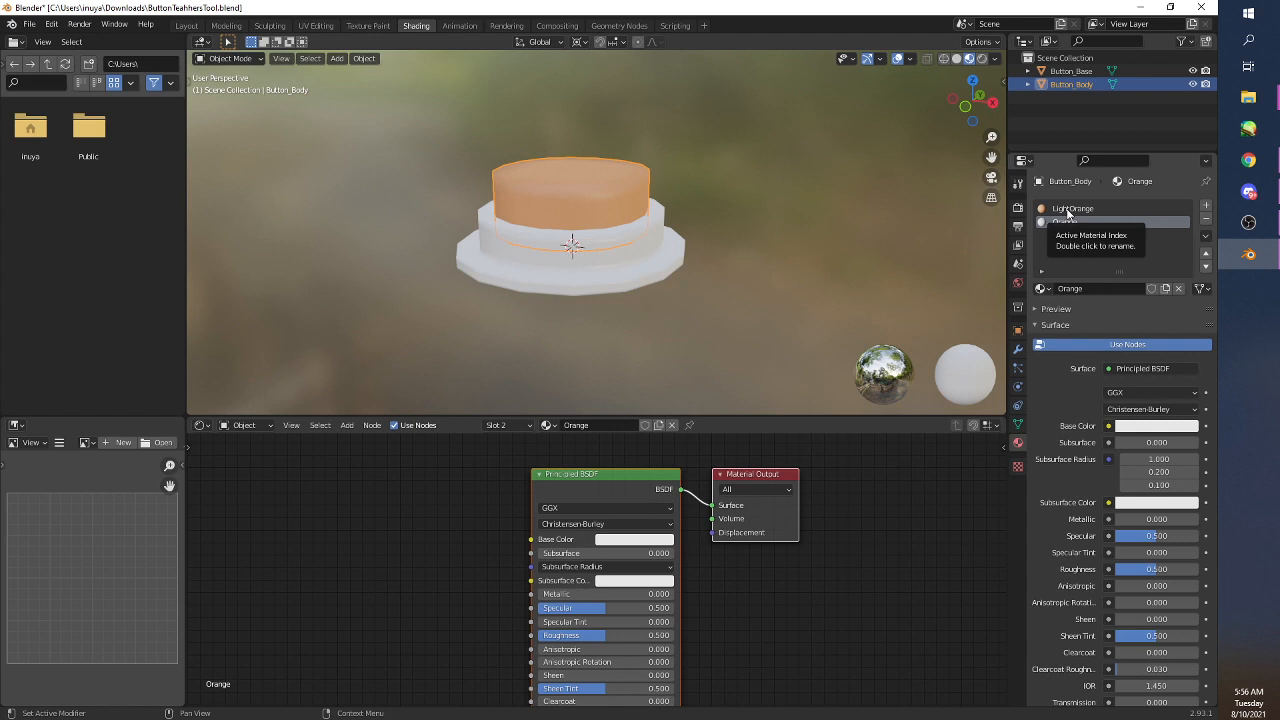
# - Copy the hex code of the LightOrange material's base color
pyautogui.click(1068, 209)
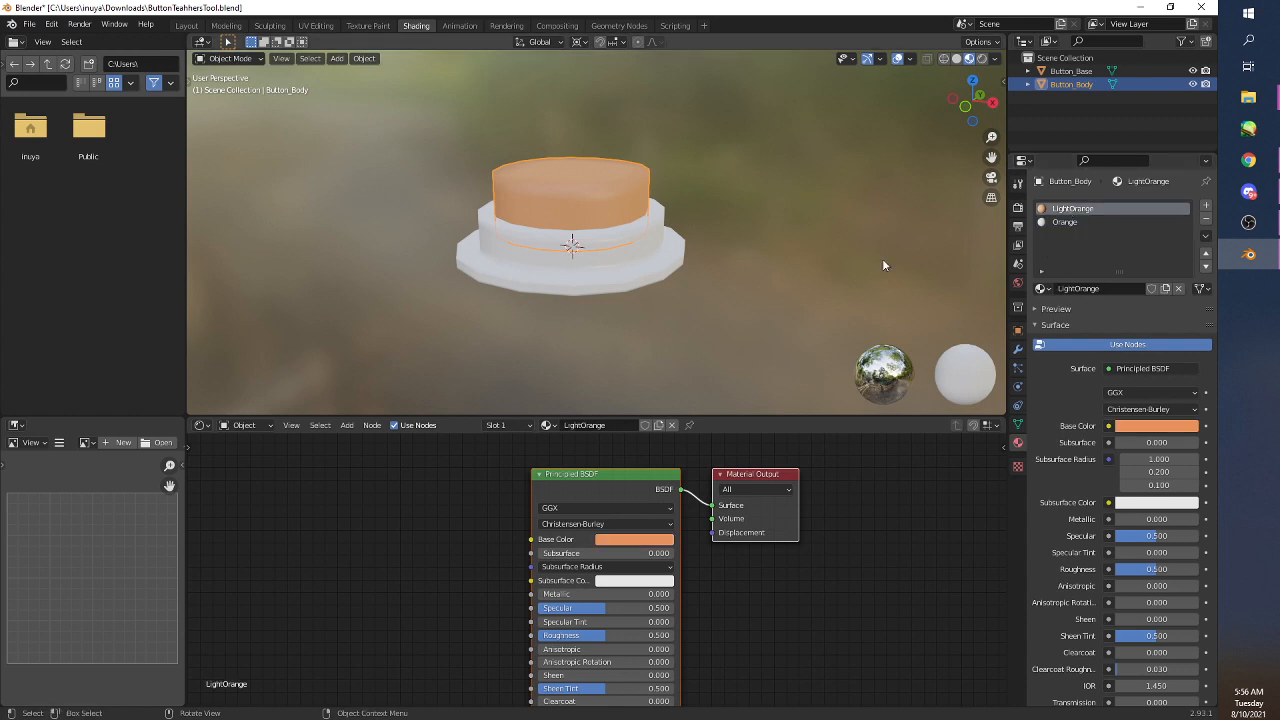
pyautogui.click(640, 541)
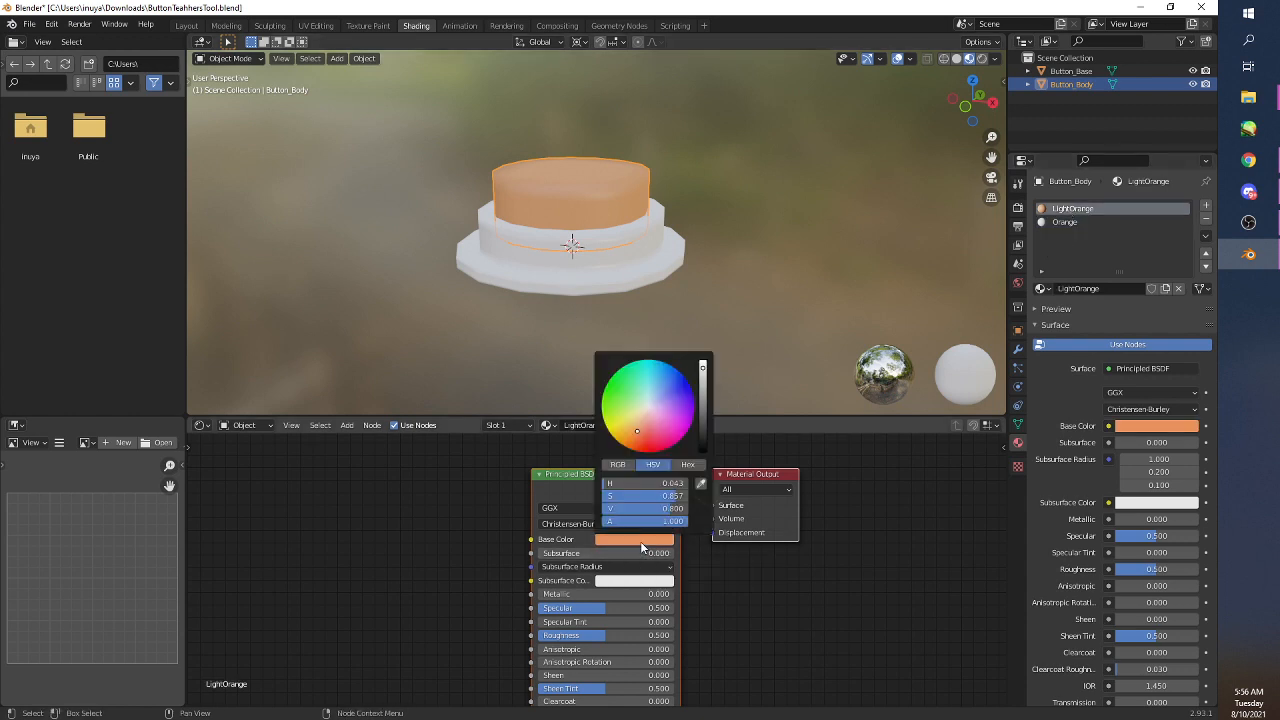
pyautogui.click(689, 464)
pyautogui.click(659, 483)
pyautogui.hotkey('ctrl', 'c')
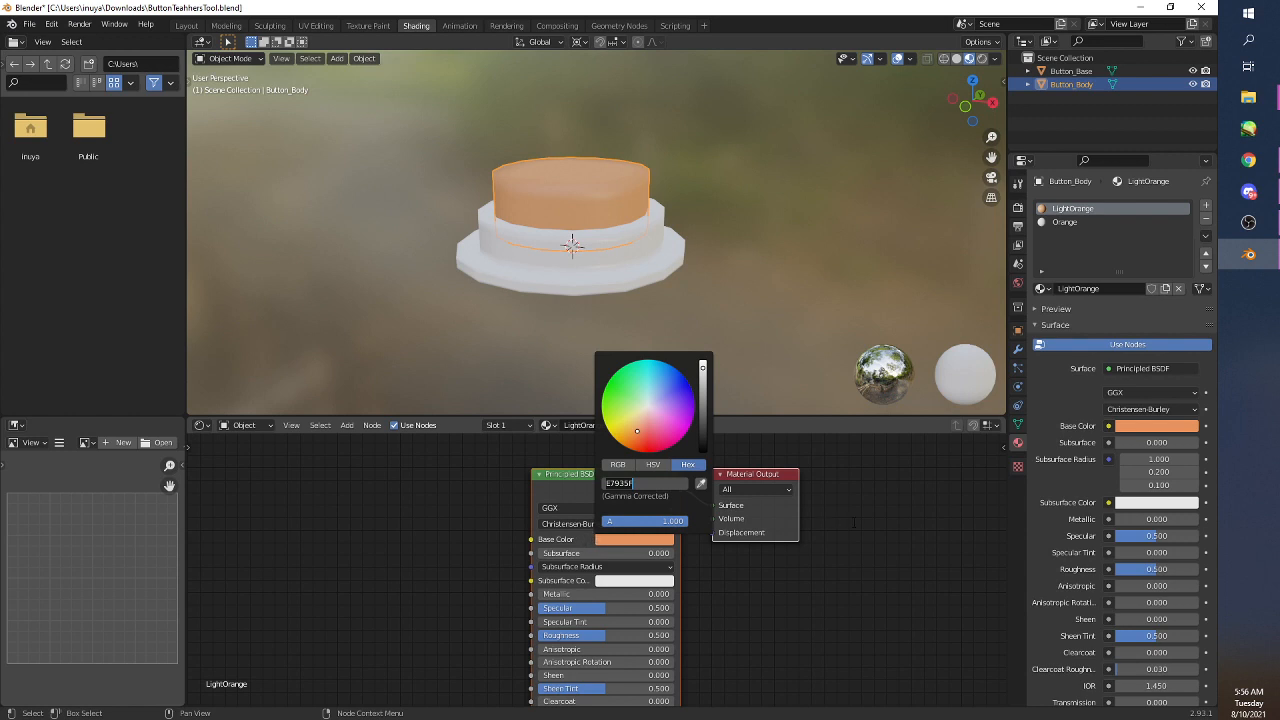
# - Paste the copied hex code as the Orange material's base color and shift it to a more saturated orange, about E7712A
pyautogui.click(1064, 222)
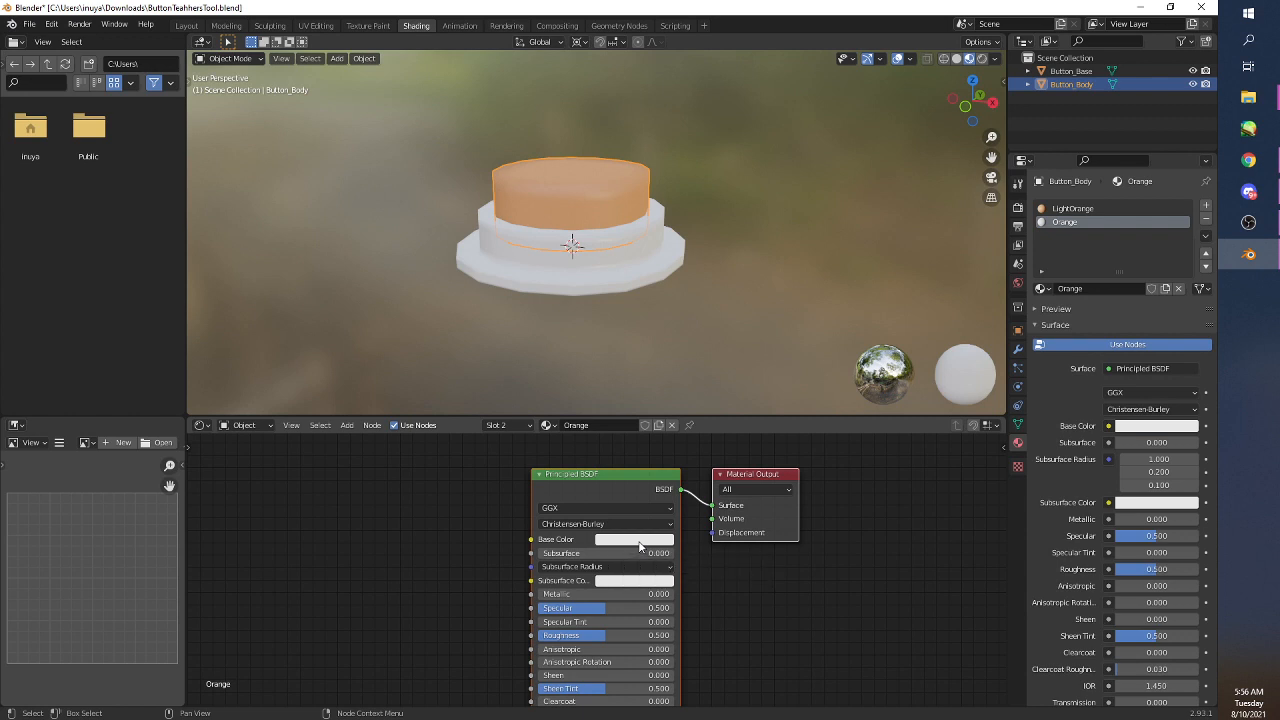
pyautogui.click(640, 545)
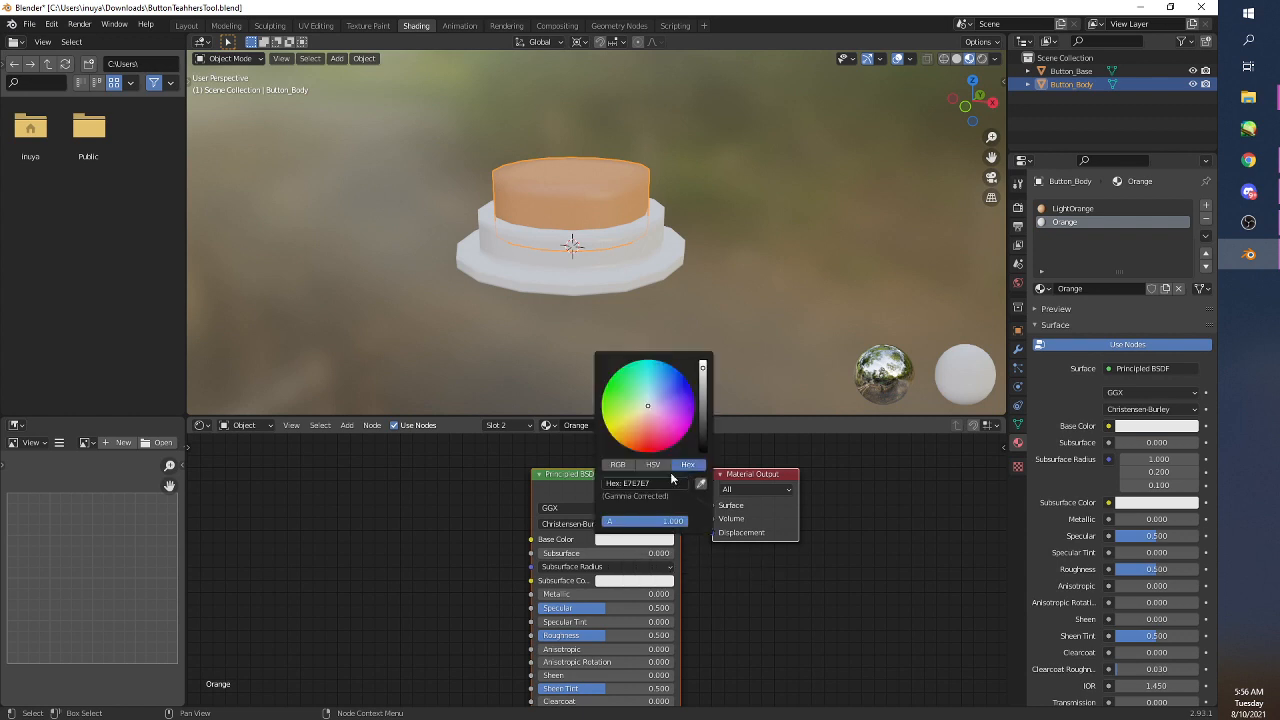
pyautogui.click(650, 483)
pyautogui.hotkey('ctrl', 'v')
pyautogui.press('Return')
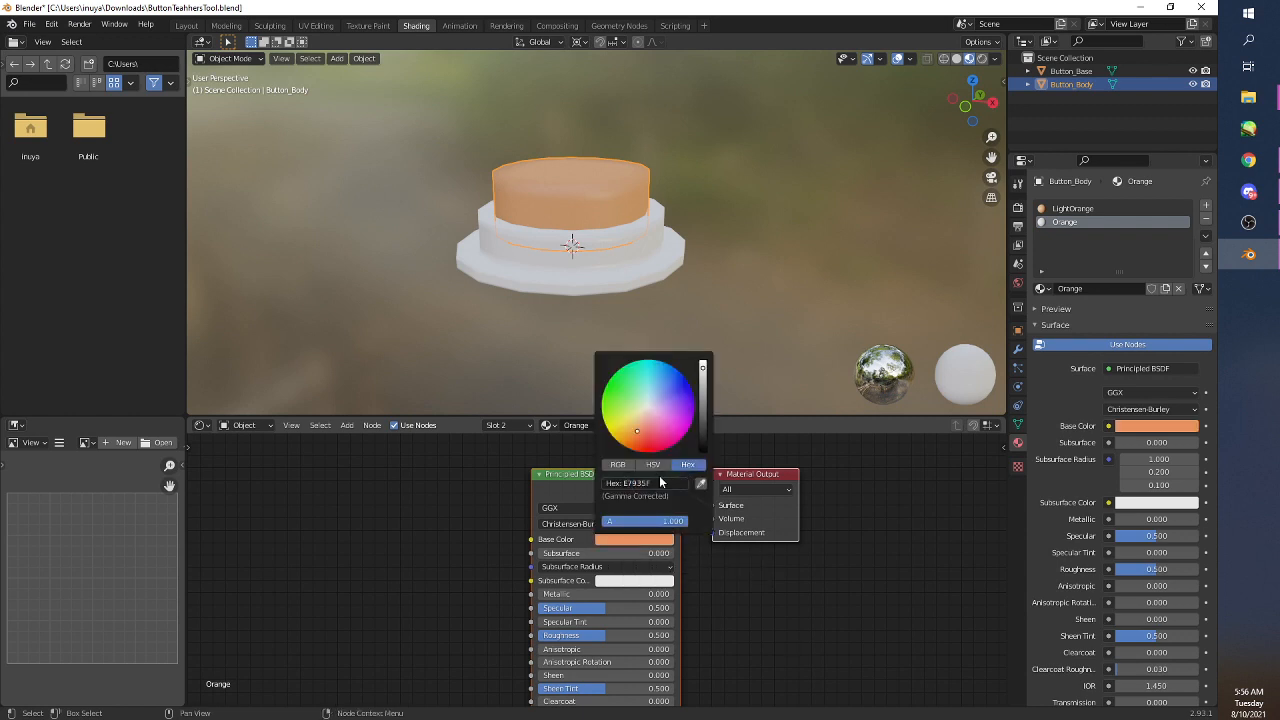
pyautogui.click(632, 540)
pyautogui.moveTo(637, 436); pyautogui.dragTo(633, 440)
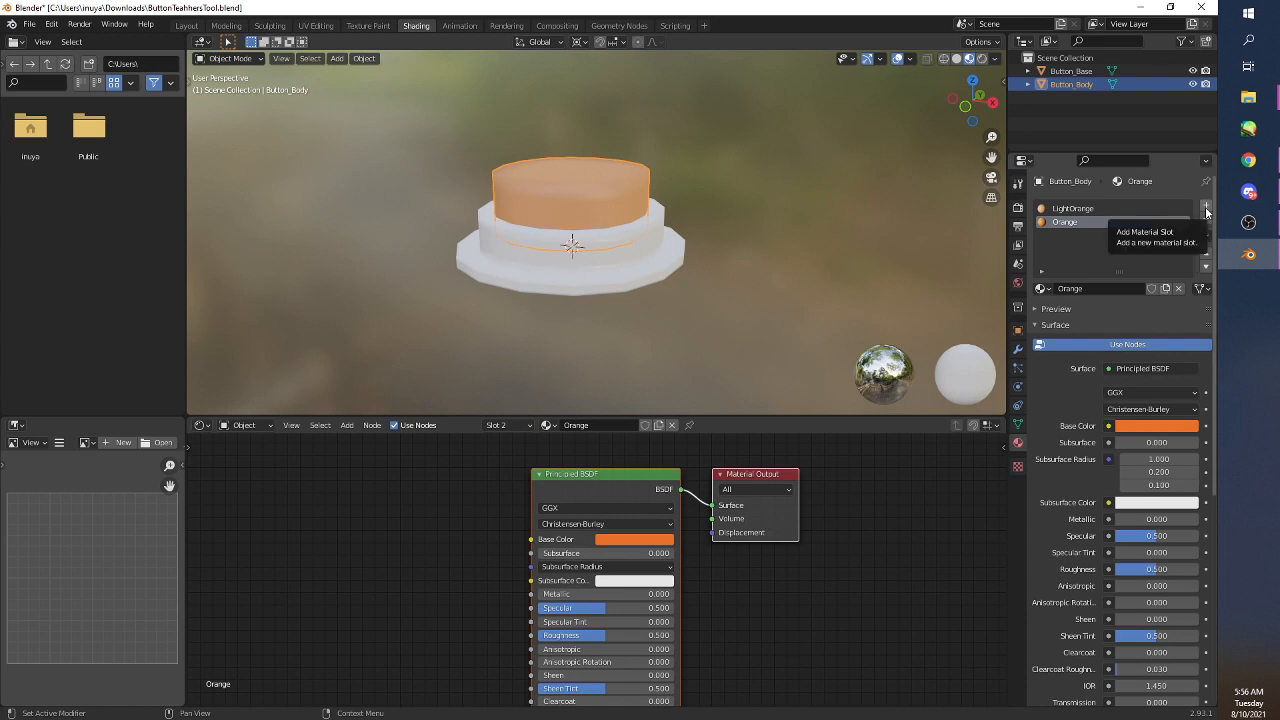
# - Add a third material slot to Button_Body with a new material named DarkOrange
pyautogui.click(1206, 211)
pyautogui.click(1127, 286)
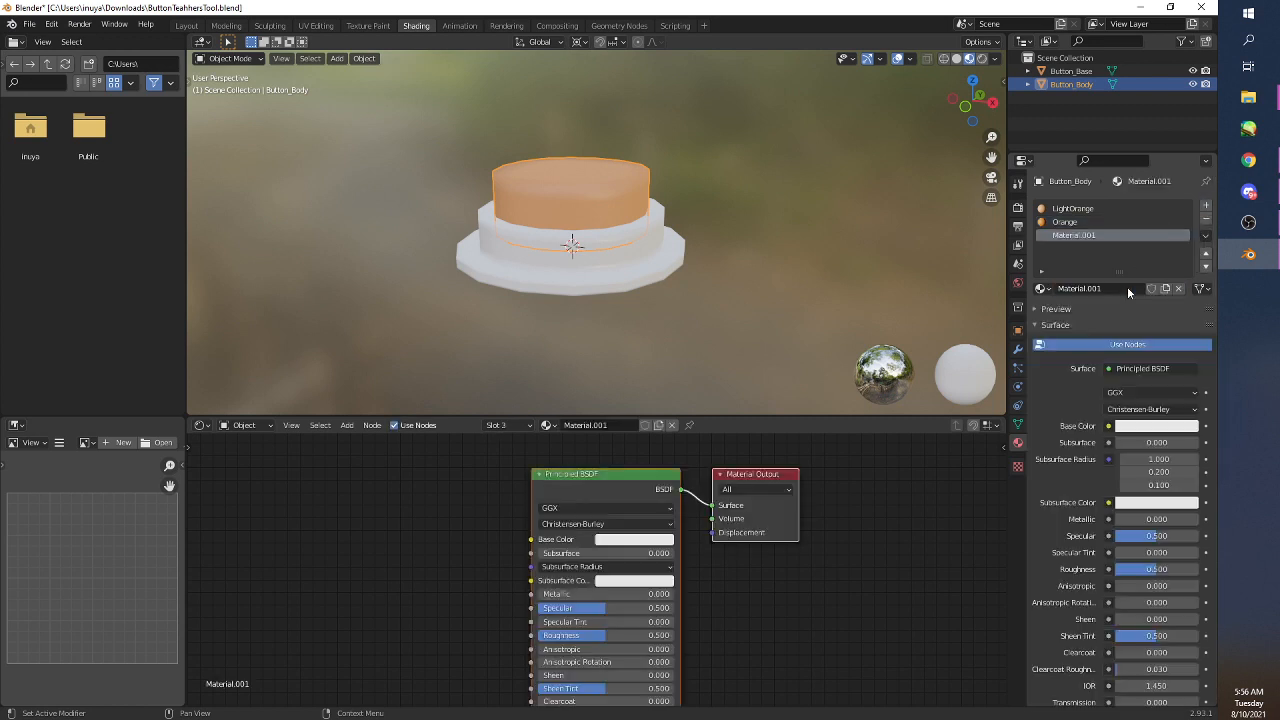
pyautogui.doubleClick(1096, 236)
pyautogui.write('DarkOrange')
pyautogui.press('Return')
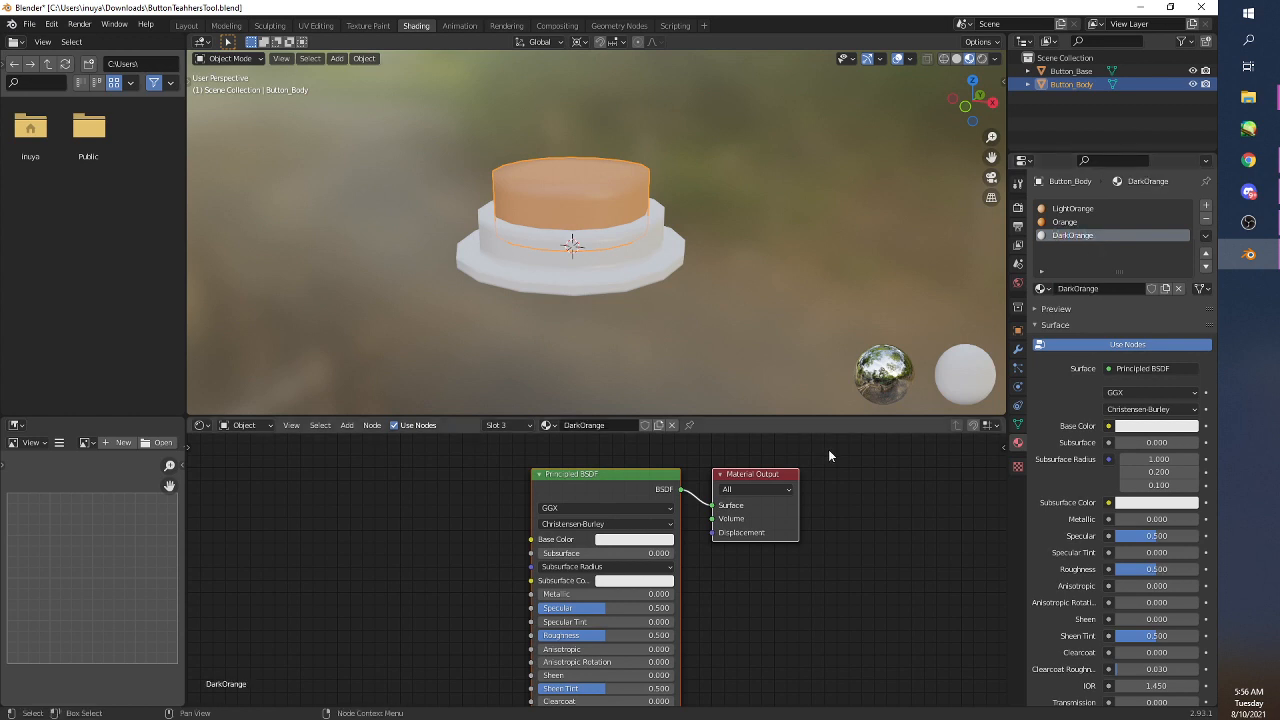
pyautogui.click(626, 541)
pyautogui.click(645, 486)
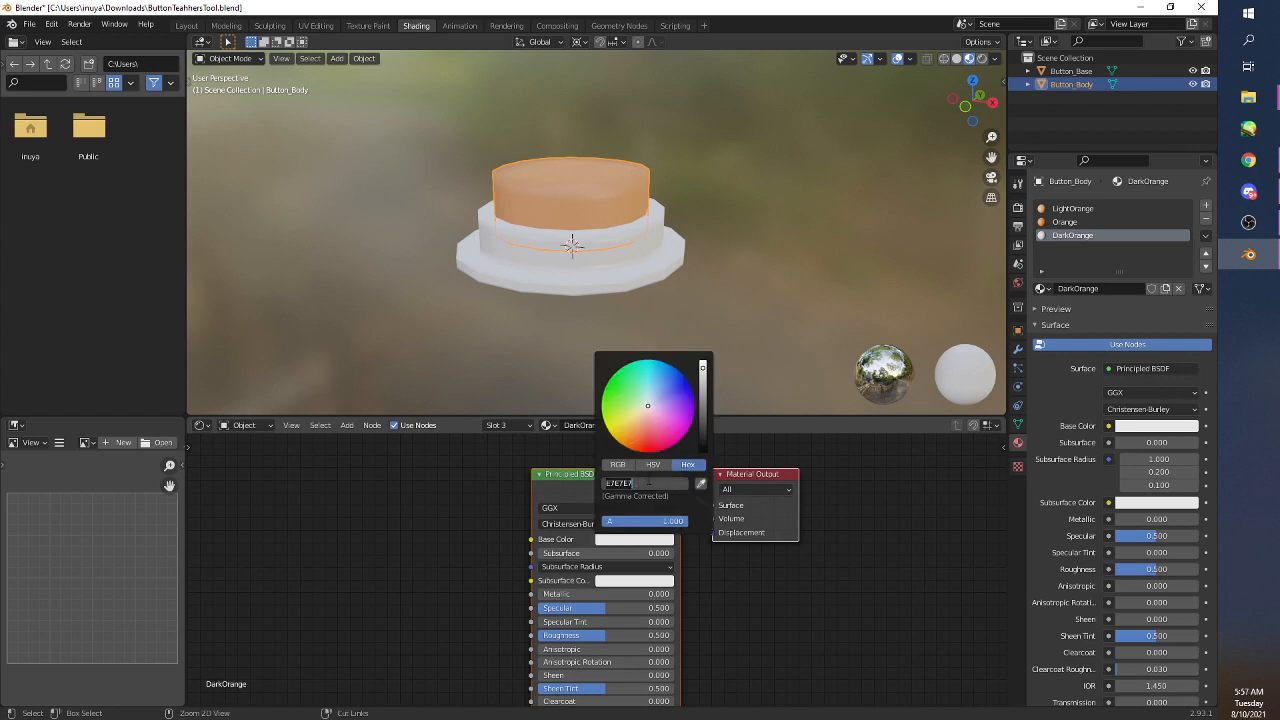
pyautogui.click(744, 508)
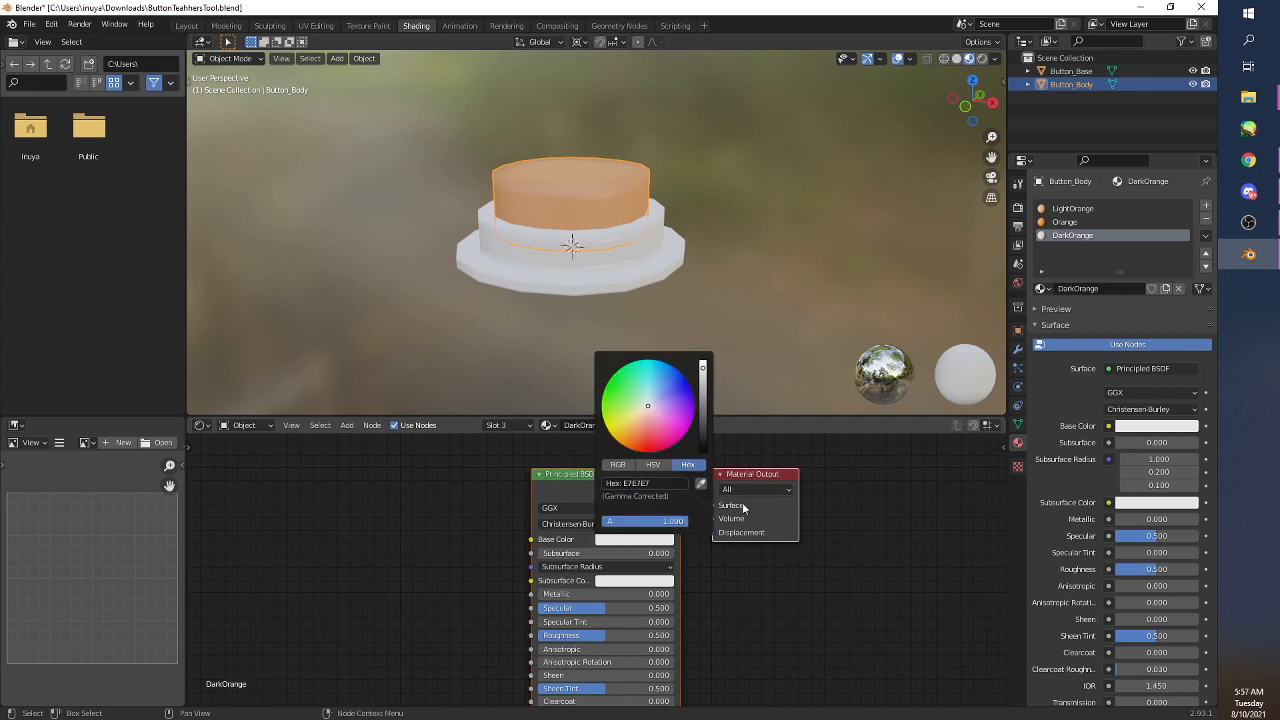
pyautogui.click(744, 508)
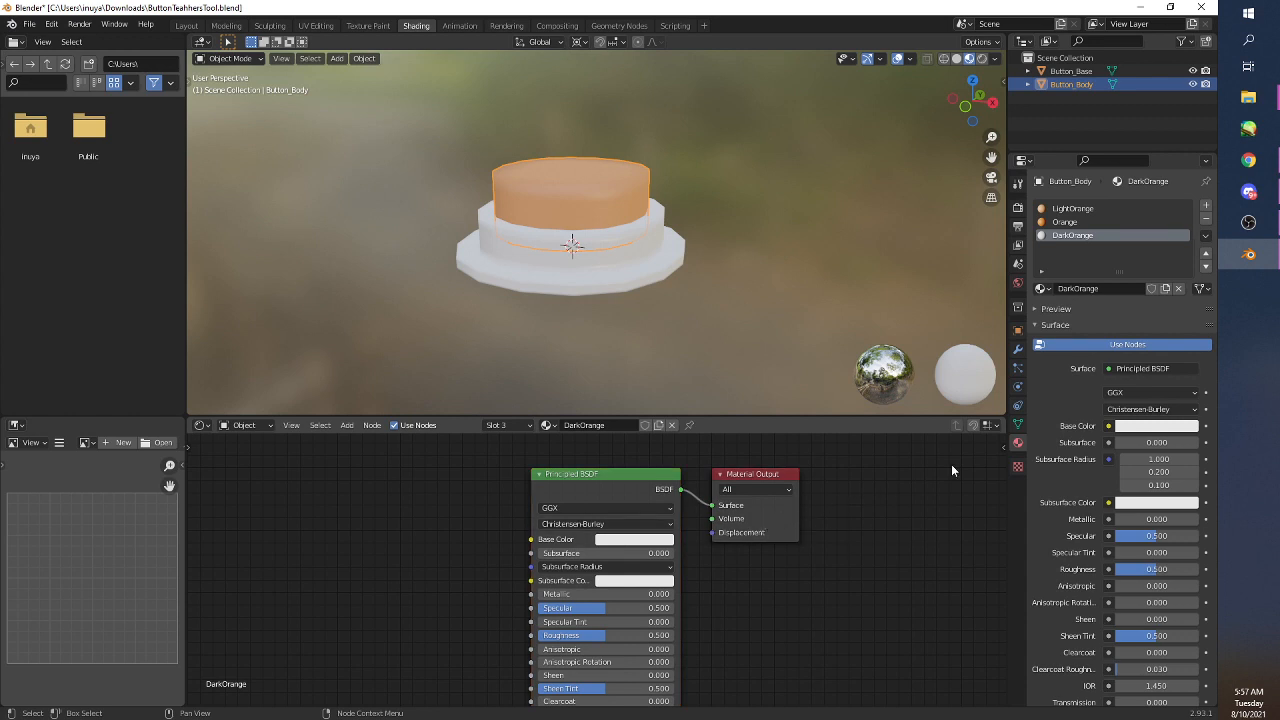
# - Copy the hex code of the Orange material's base color
pyautogui.click(1077, 225)
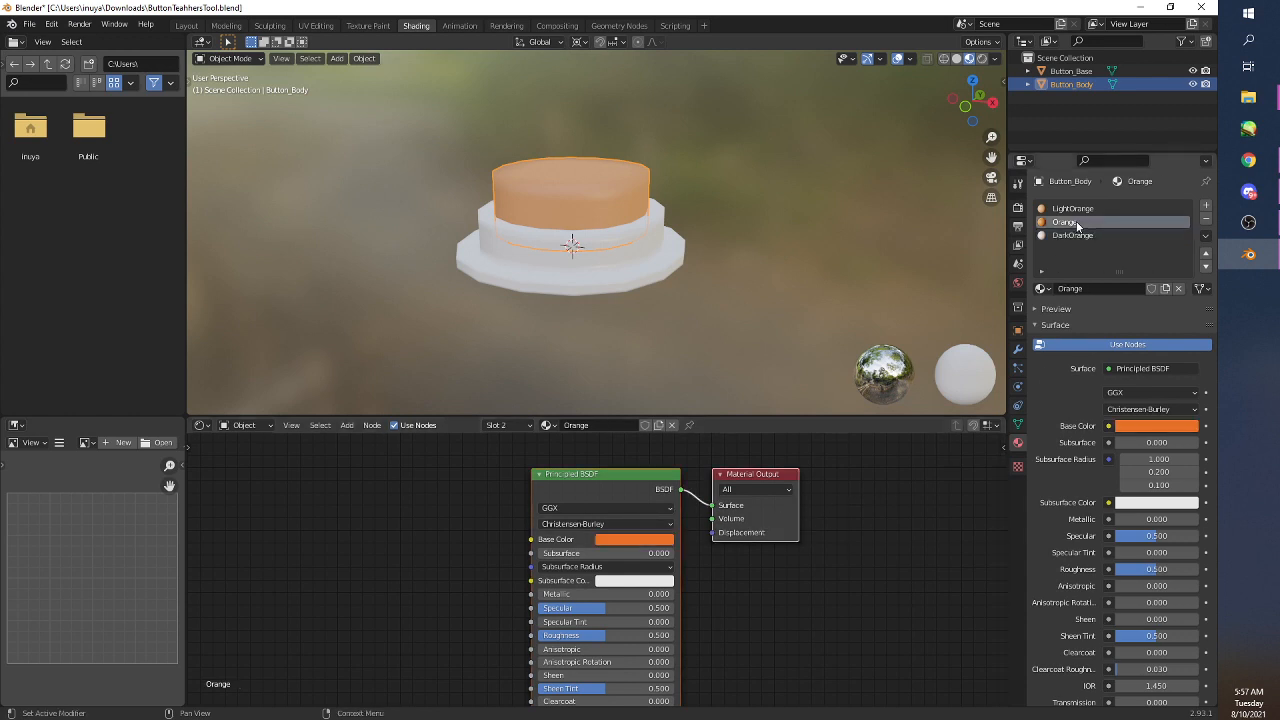
pyautogui.click(629, 537)
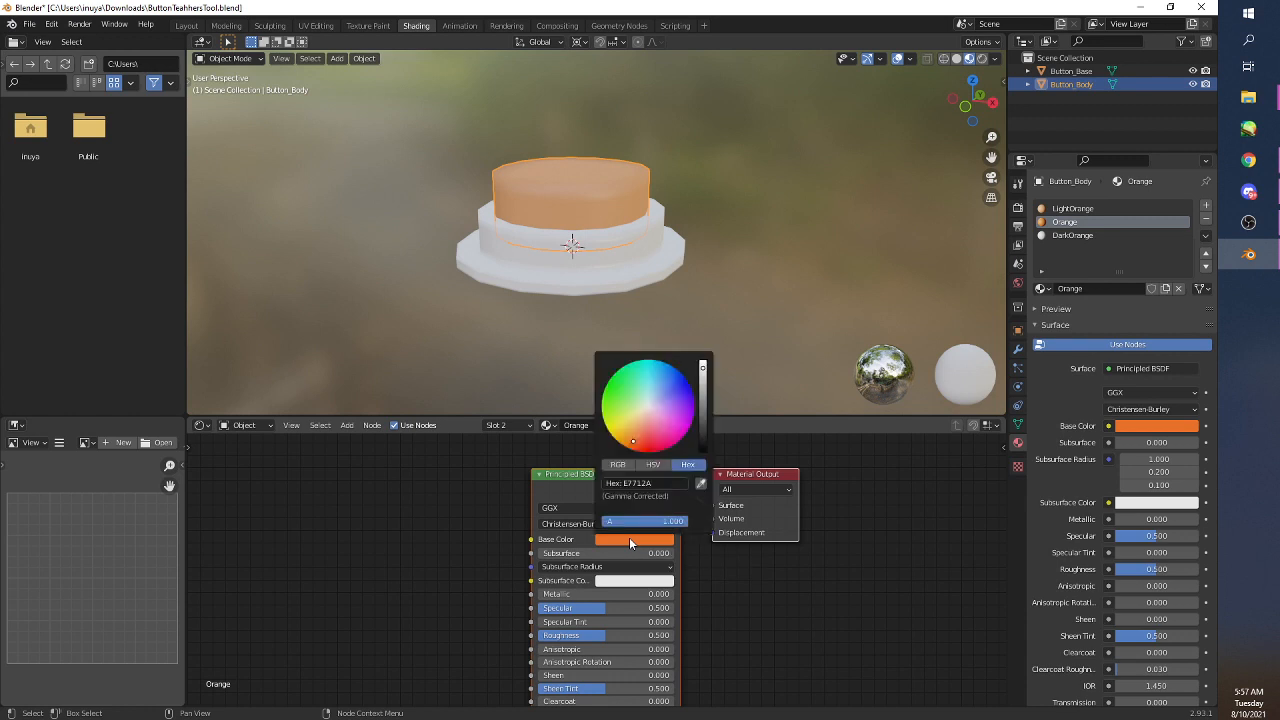
pyautogui.click(659, 483)
pyautogui.hotkey('ctrl', 'c')
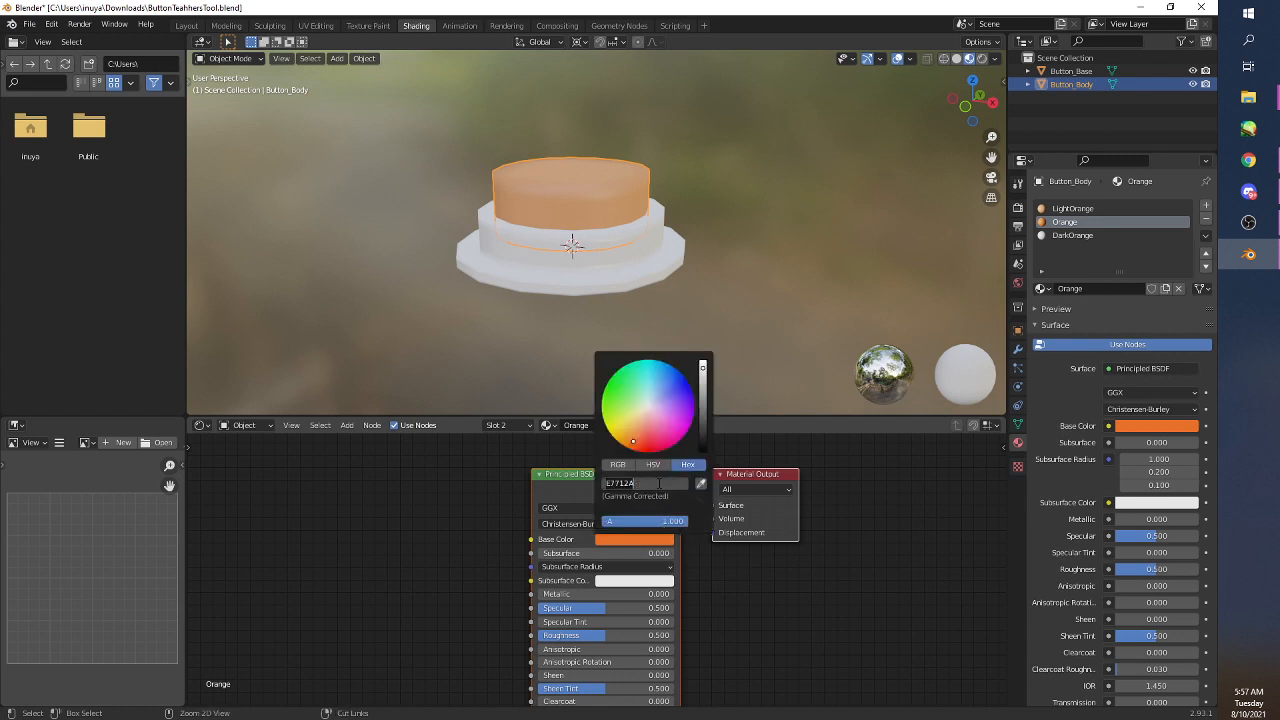
pyautogui.press('Return')
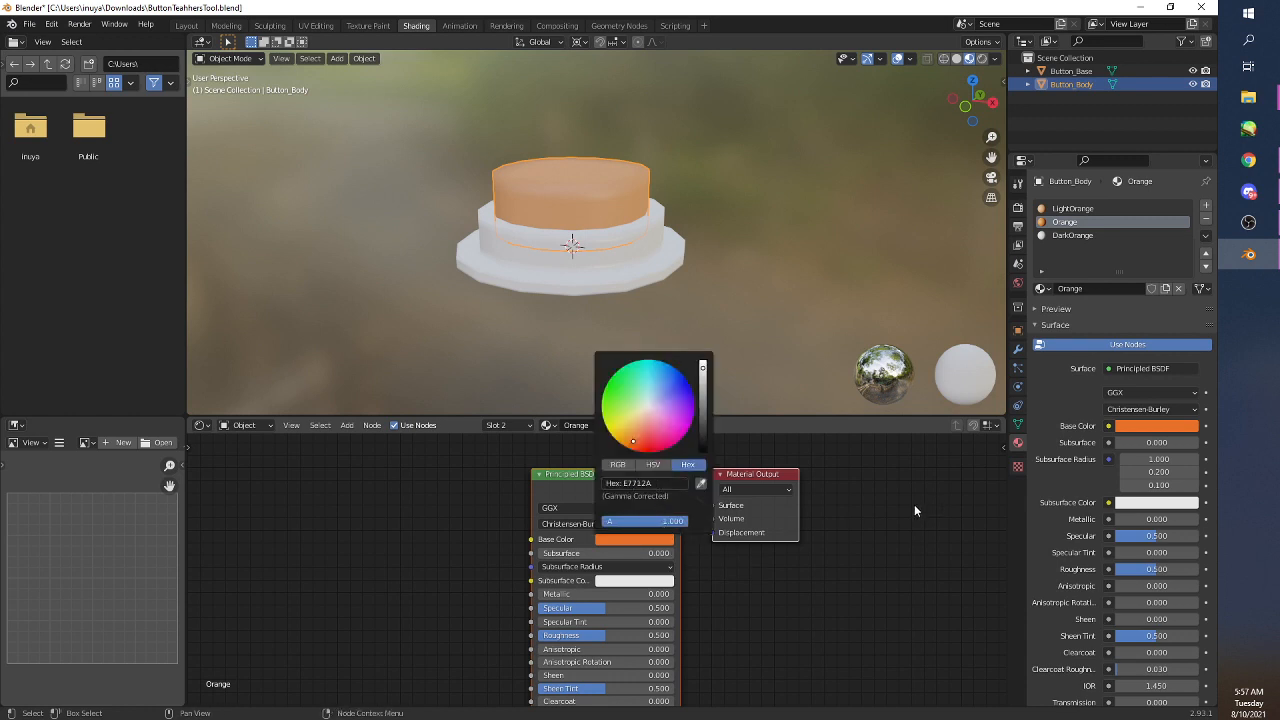
# - Paste the copied hex code E7712A as the DarkOrange material's base color and shift it to a deeper red-orange
pyautogui.click(1072, 235)
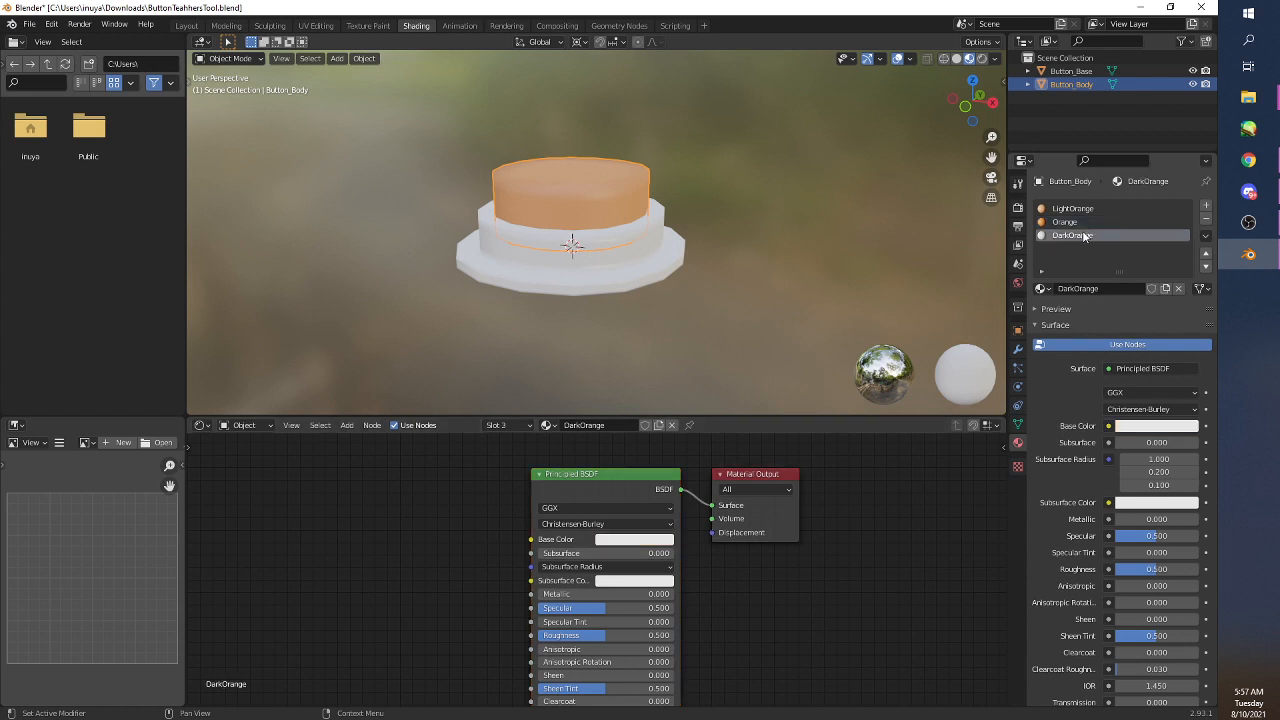
pyautogui.click(614, 540)
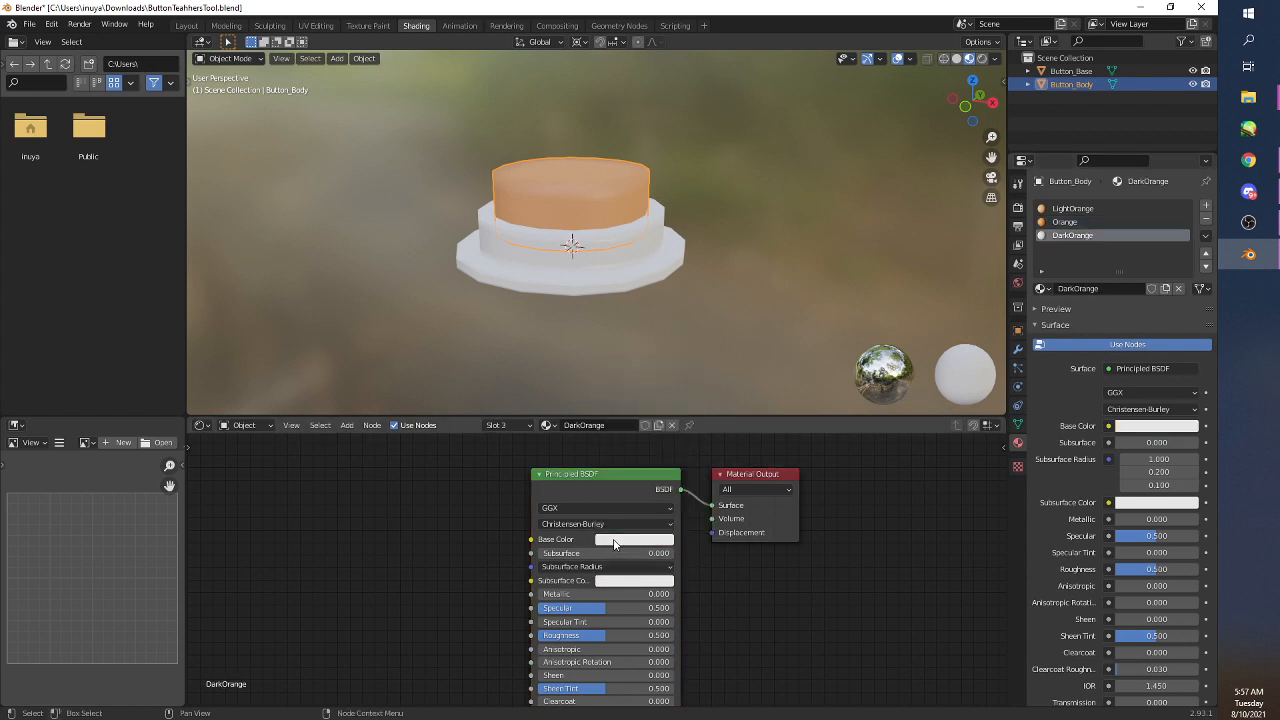
pyautogui.click(614, 540)
pyautogui.click(657, 483)
pyautogui.hotkey('ctrl', 'v')
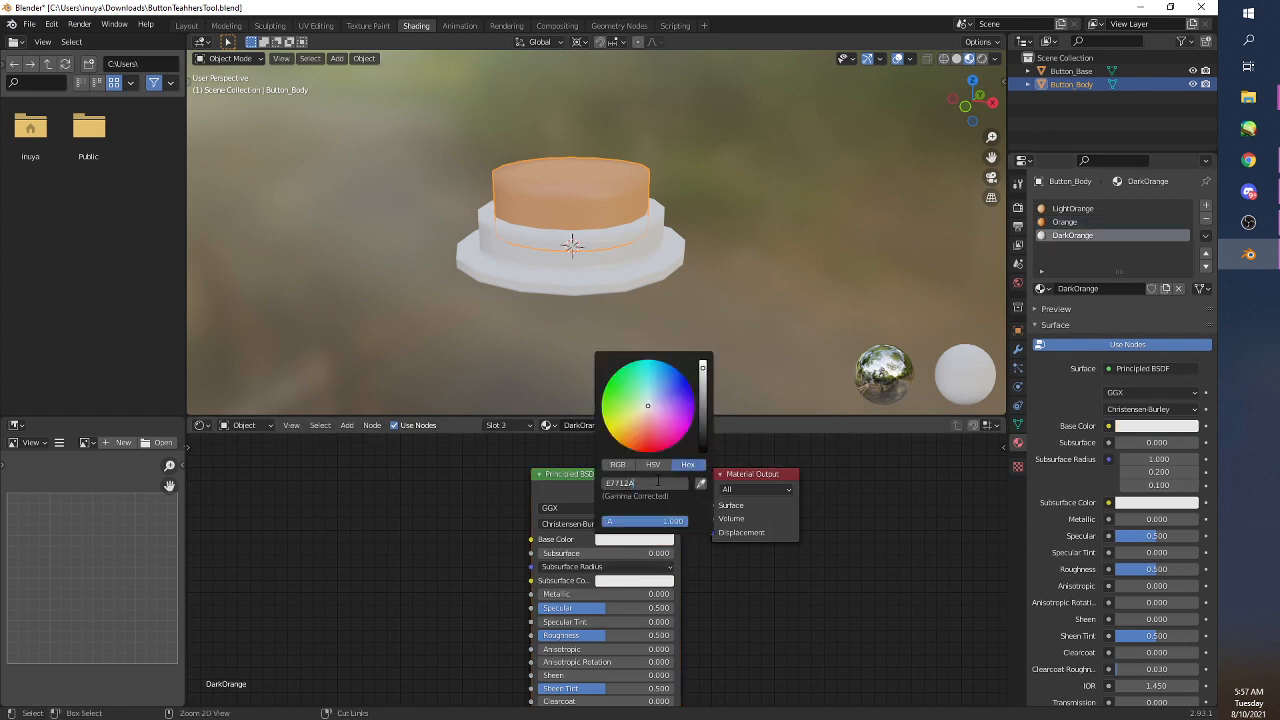
pyautogui.press('Return')
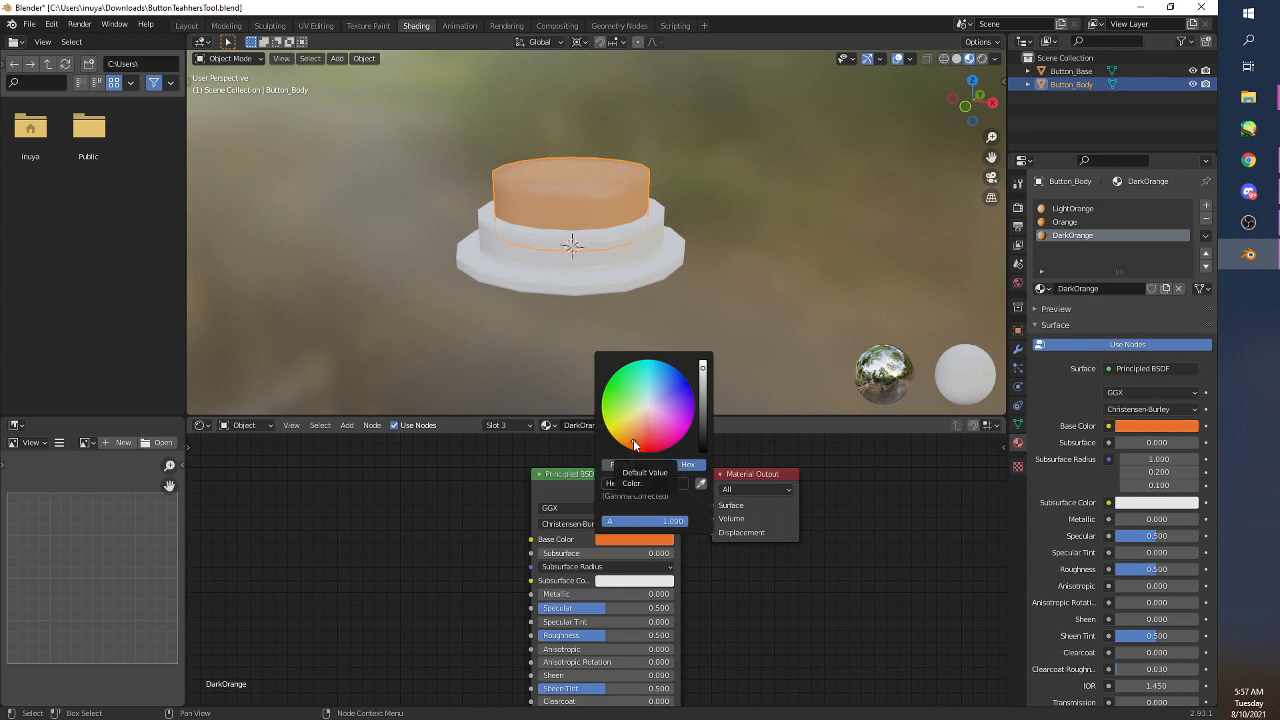
pyautogui.moveTo(633, 444); pyautogui.dragTo(634, 444)
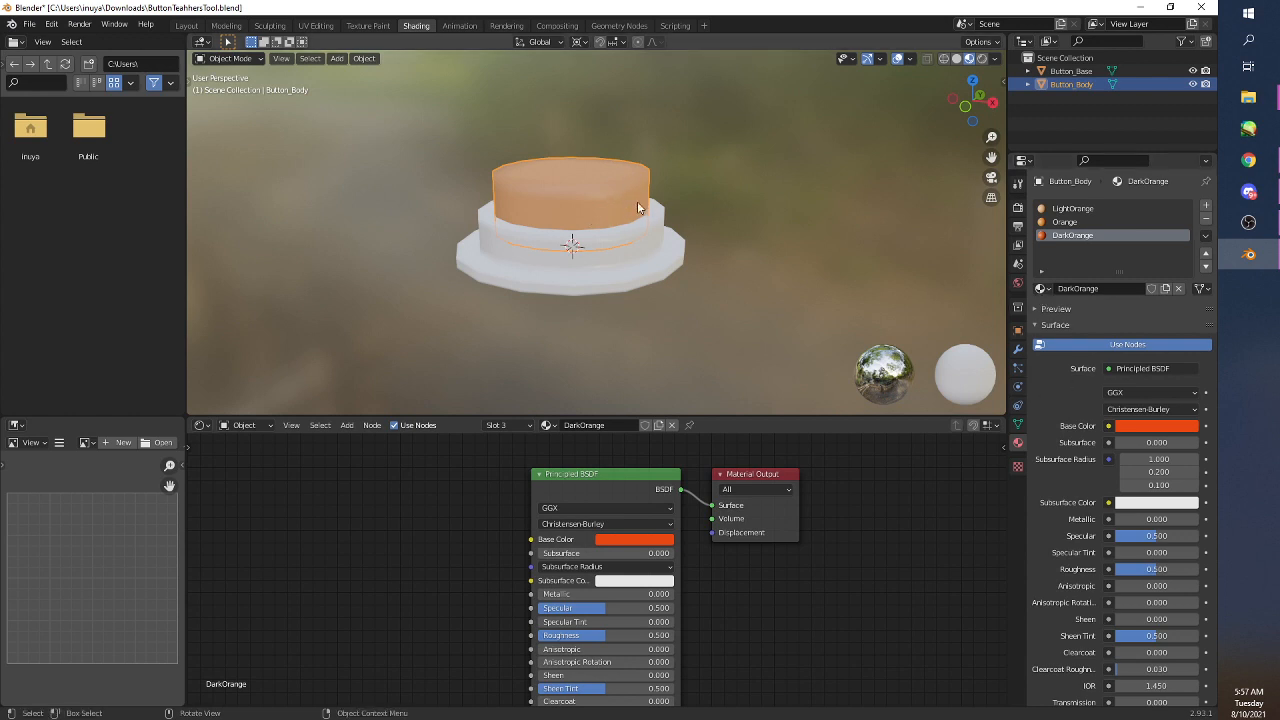
# - Hide Button_Base in the viewport so that only Button_Body is shown
pyautogui.moveTo(735, 280); pyautogui.dragTo(778, 317, button='middle')
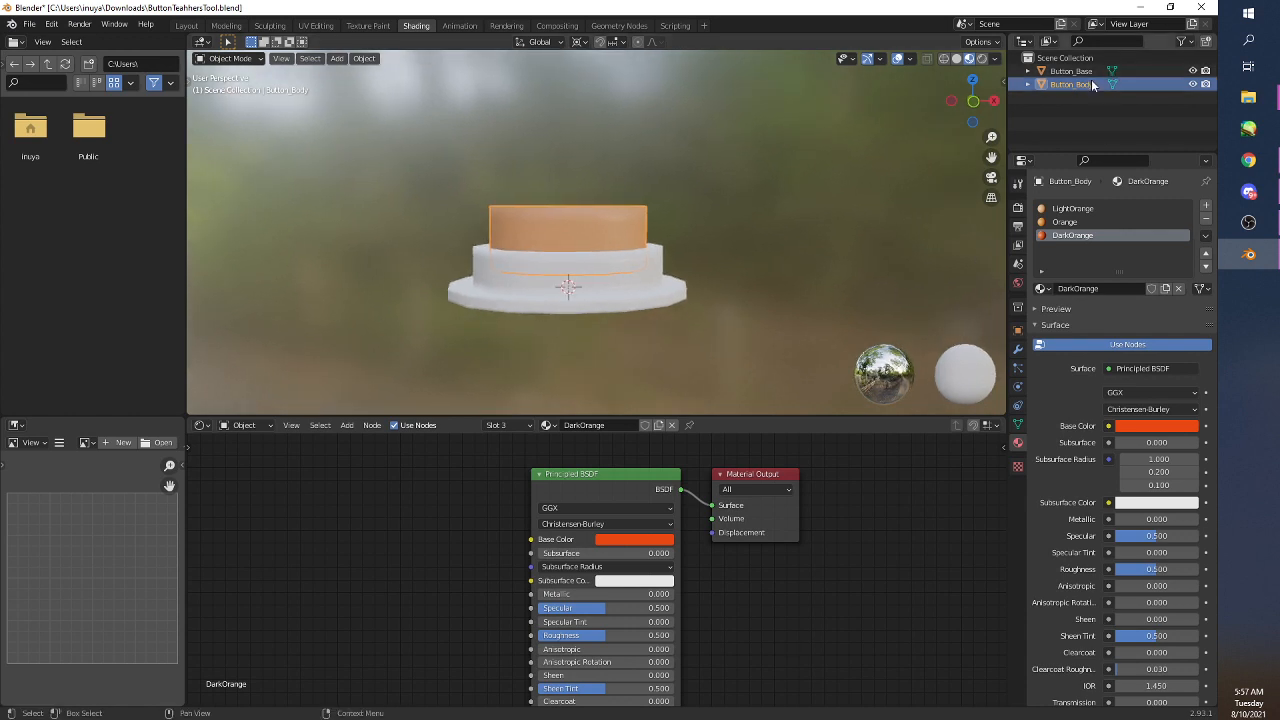
pyautogui.click(1193, 70)
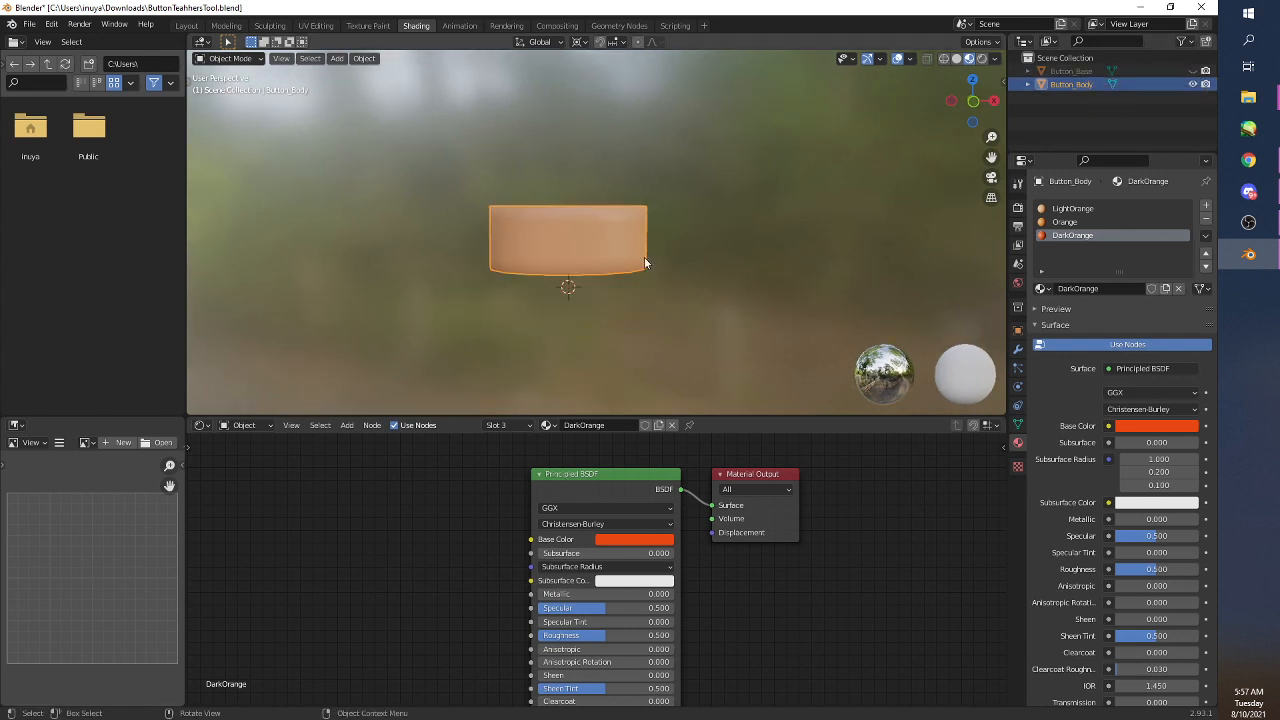
pyautogui.moveTo(644, 257)
pyautogui.mouseDown(button='middle')
pyautogui.moveTo(659, 301)
pyautogui.moveTo(628, 241)
pyautogui.mouseUp(button='middle')
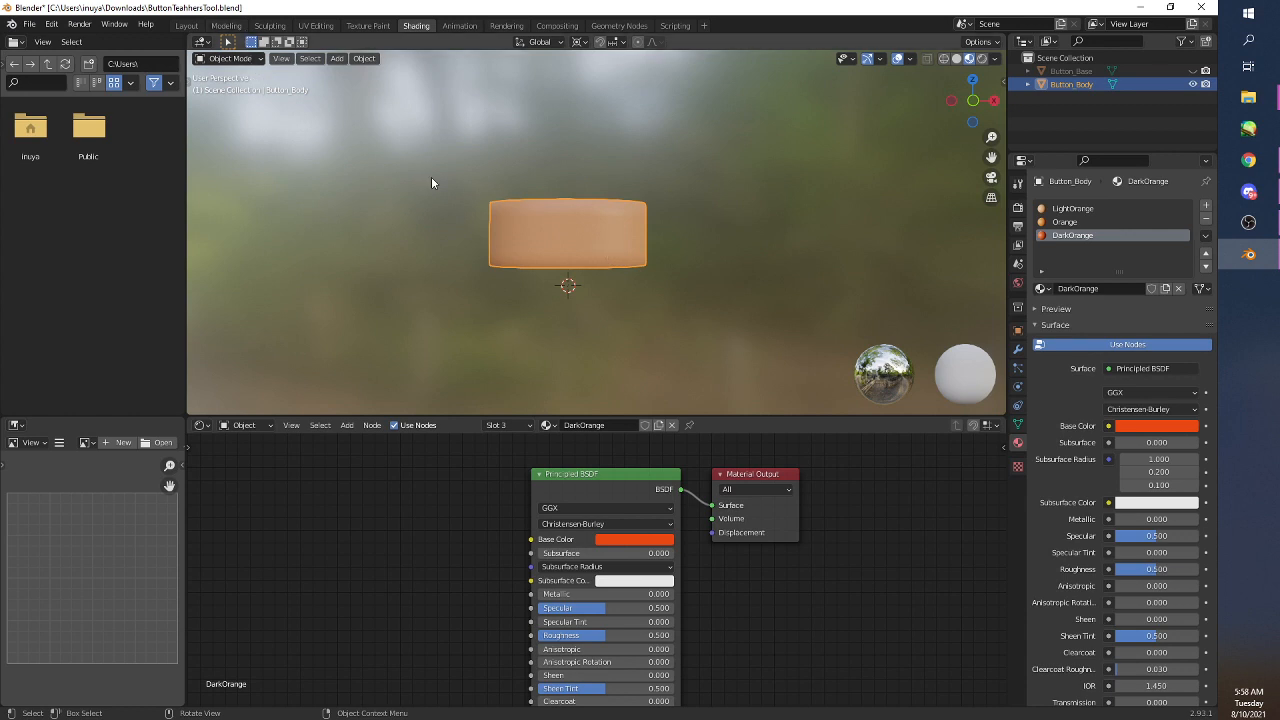
# - Enter Edit Mode on Button_Body and show it in wireframe from the front view
pyautogui.press('Tab')
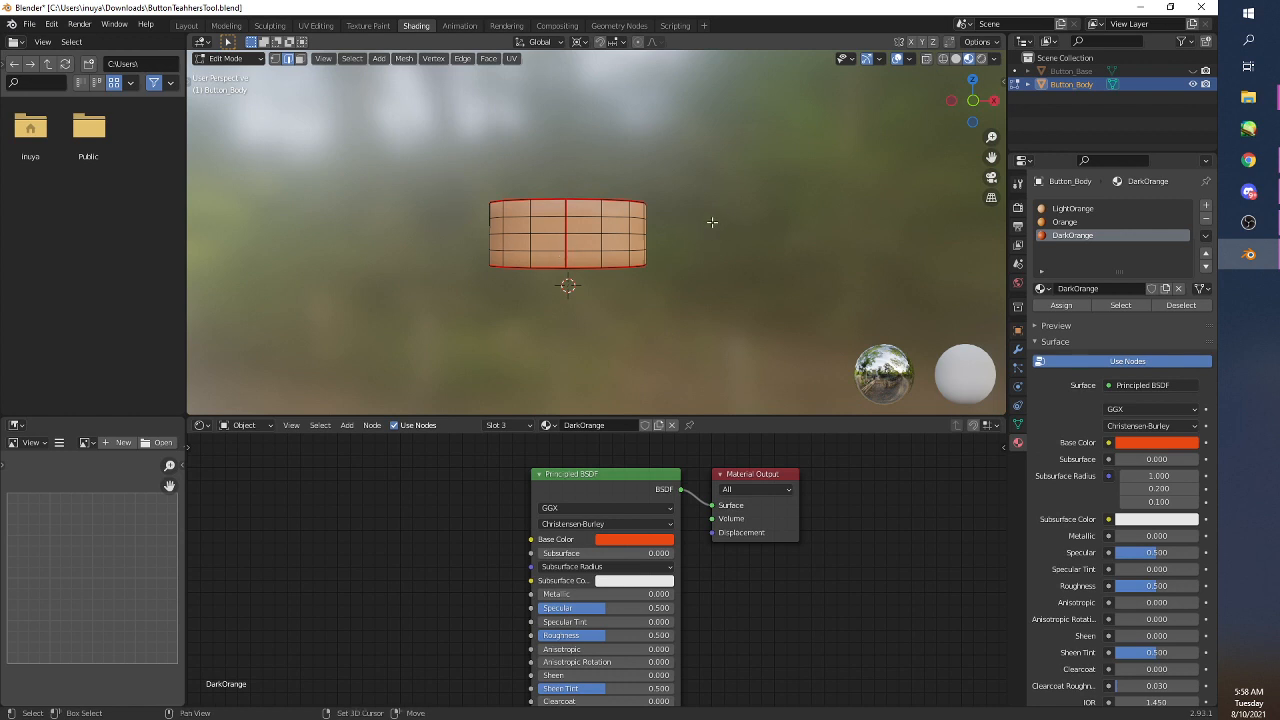
pyautogui.hotkey('shift', 'z')
pyautogui.moveTo(635, 291); pyautogui.dragTo(638, 294, button='middle')
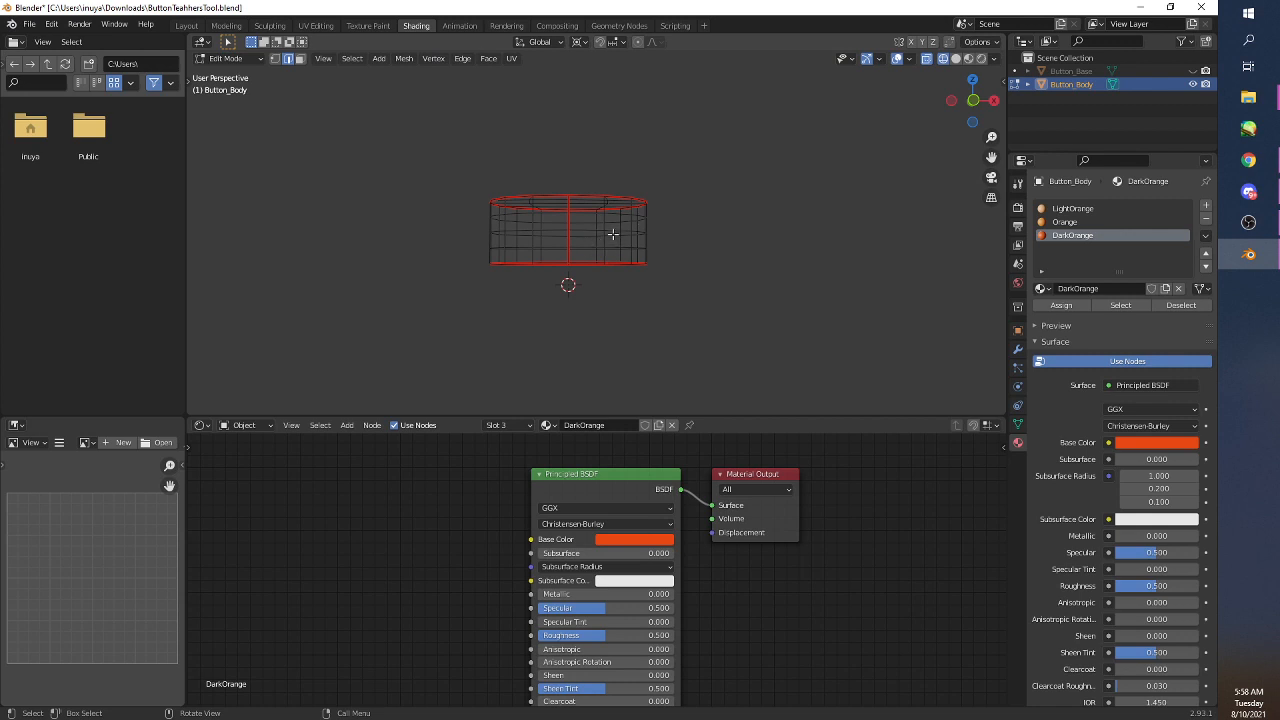
pyautogui.press('`')
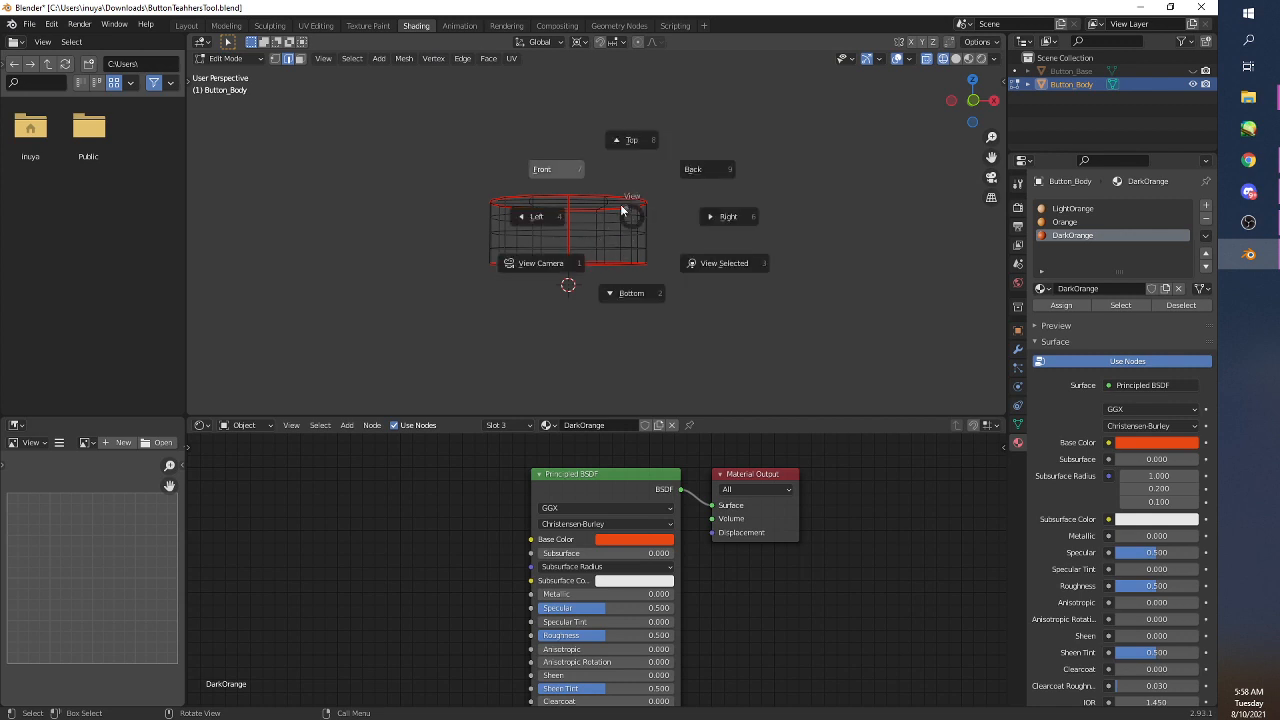
pyautogui.click(580, 176)
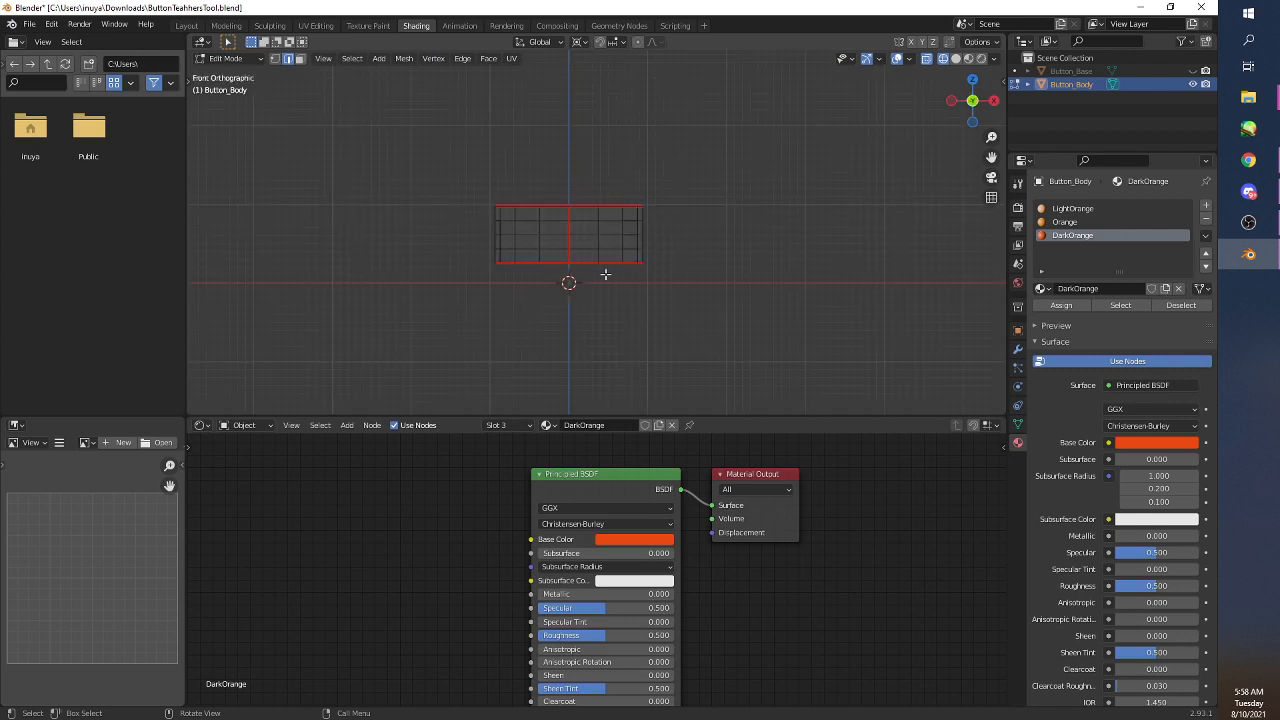
pyautogui.scroll(3, 605, 274)
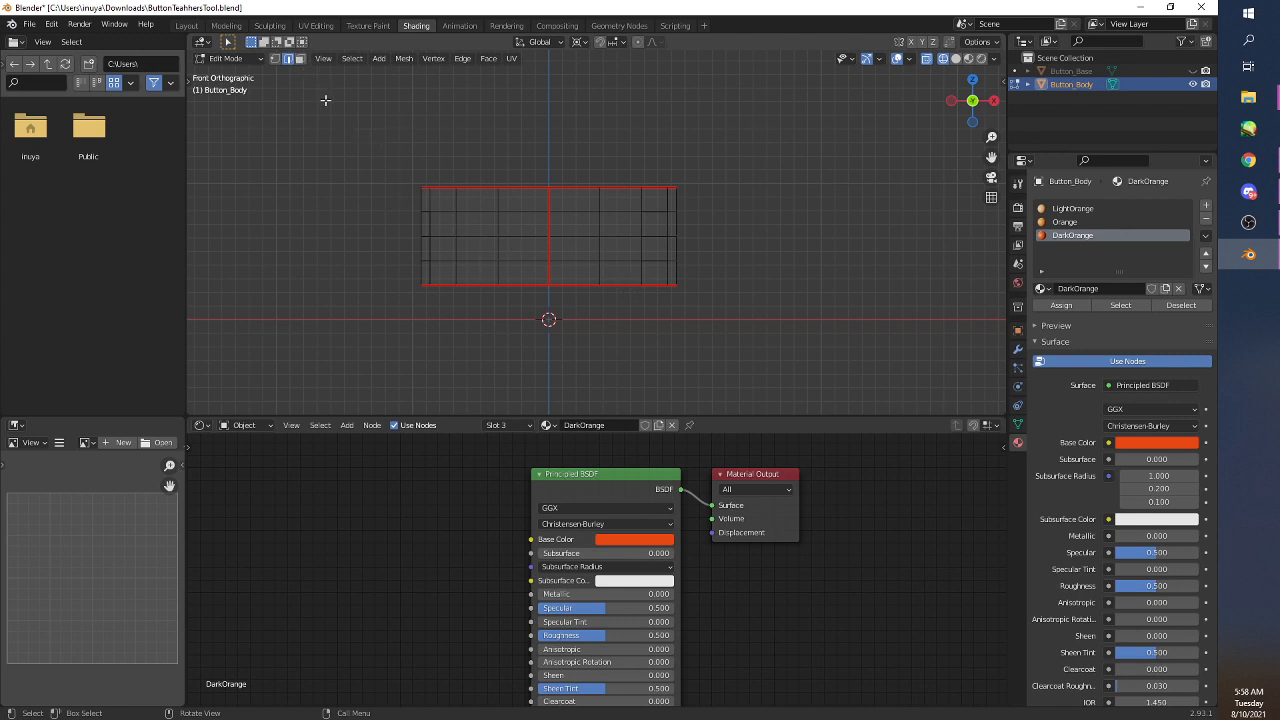
# - Select the lower three rows of side faces on Button_Body in face mode and assign them the Orange material
pyautogui.press('3')
pyautogui.moveTo(706, 325); pyautogui.dragTo(407, 216)
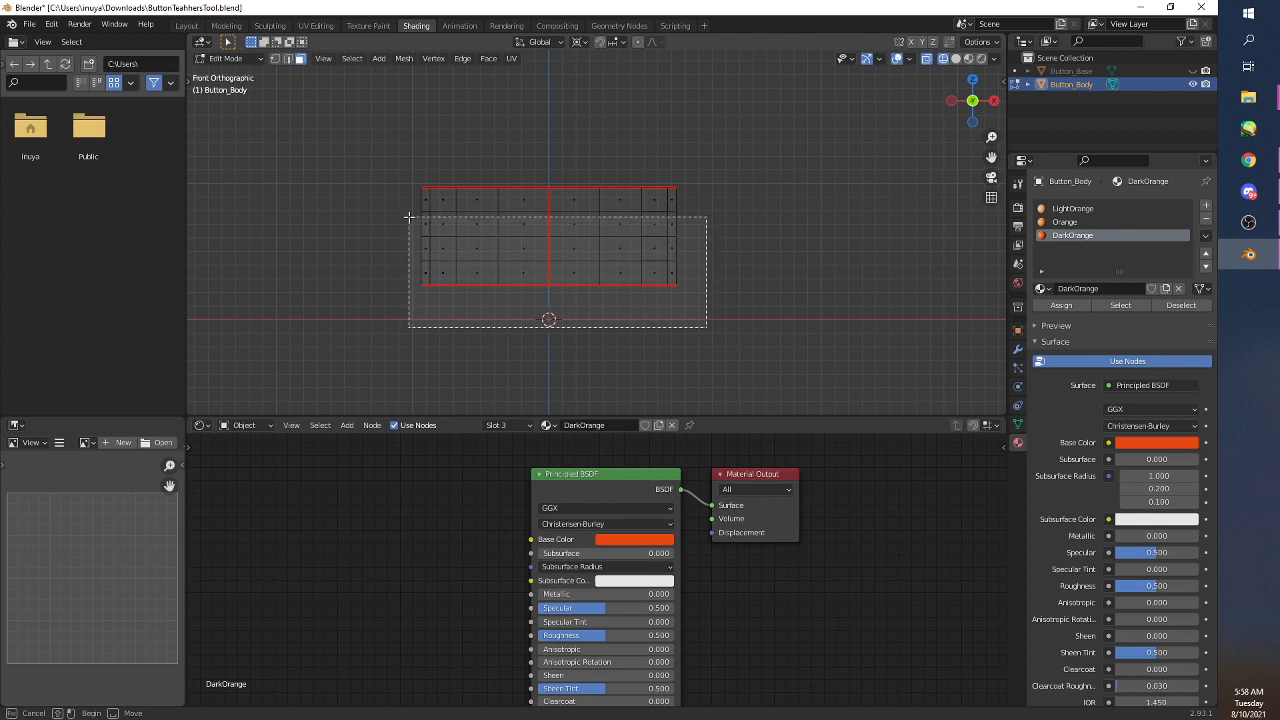
pyautogui.moveTo(408, 216); pyautogui.dragTo(408, 217)
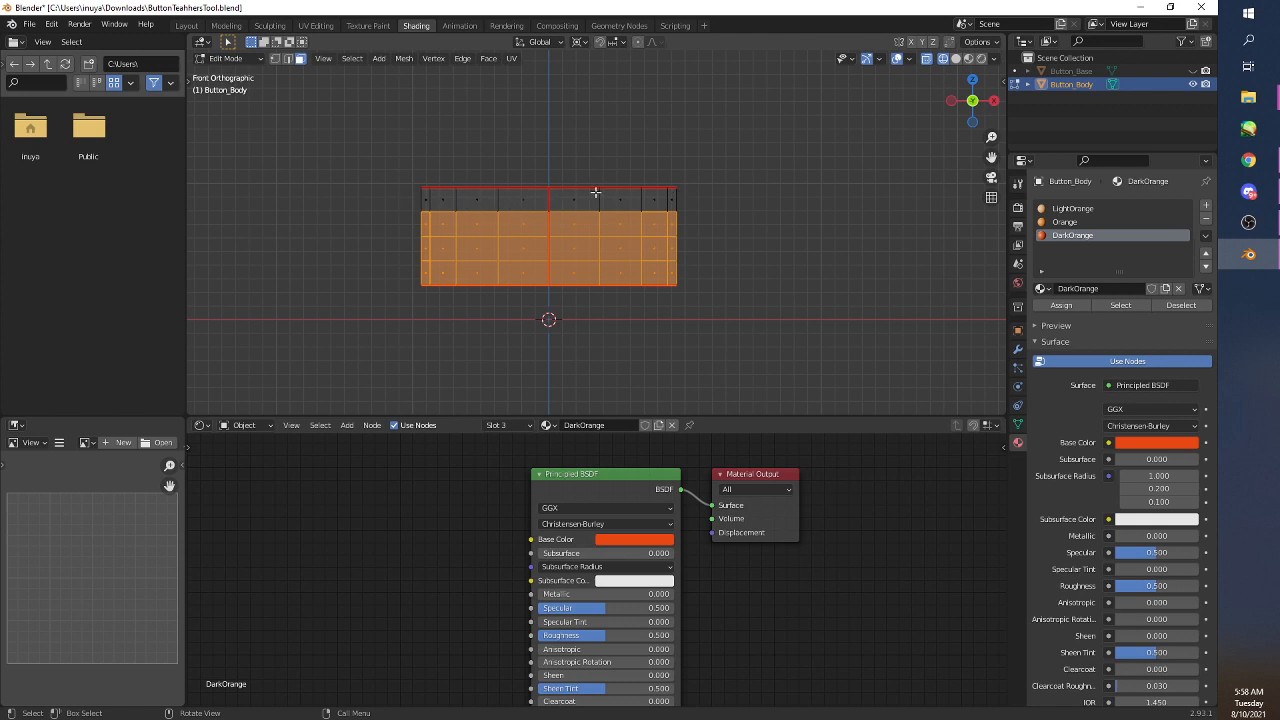
pyautogui.click(1068, 222)
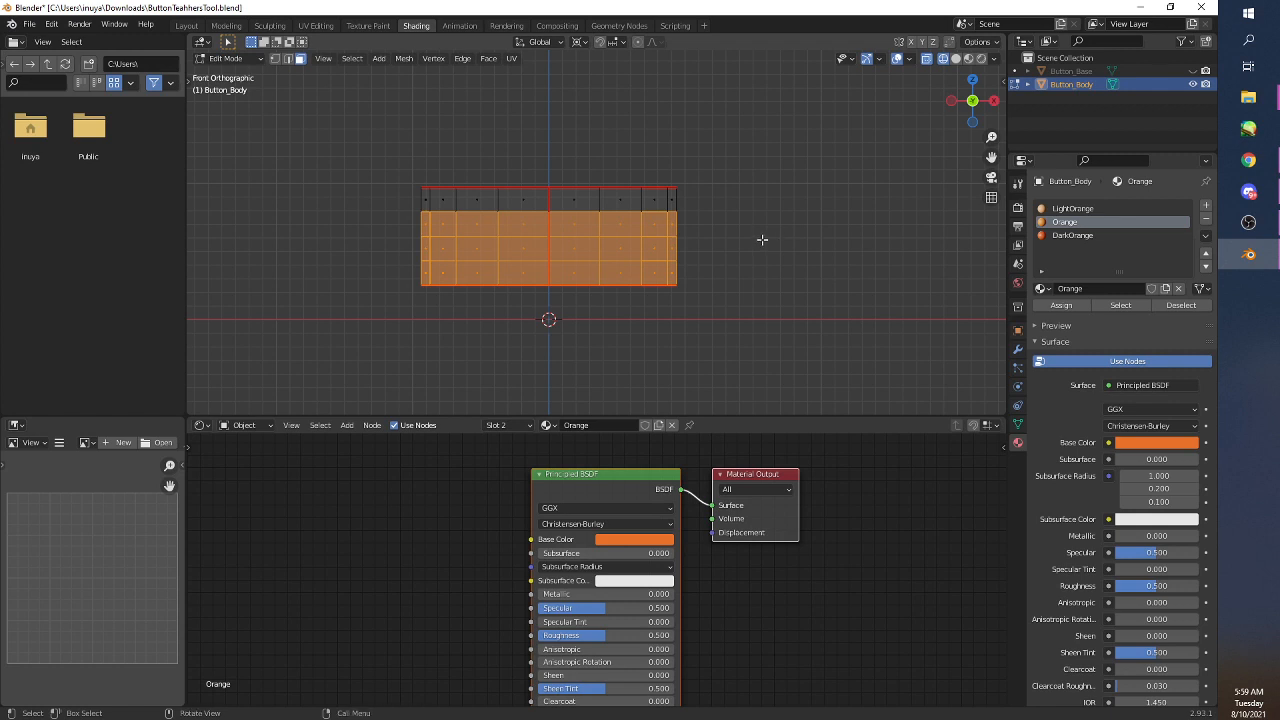
pyautogui.hotkey('shift', 'z')
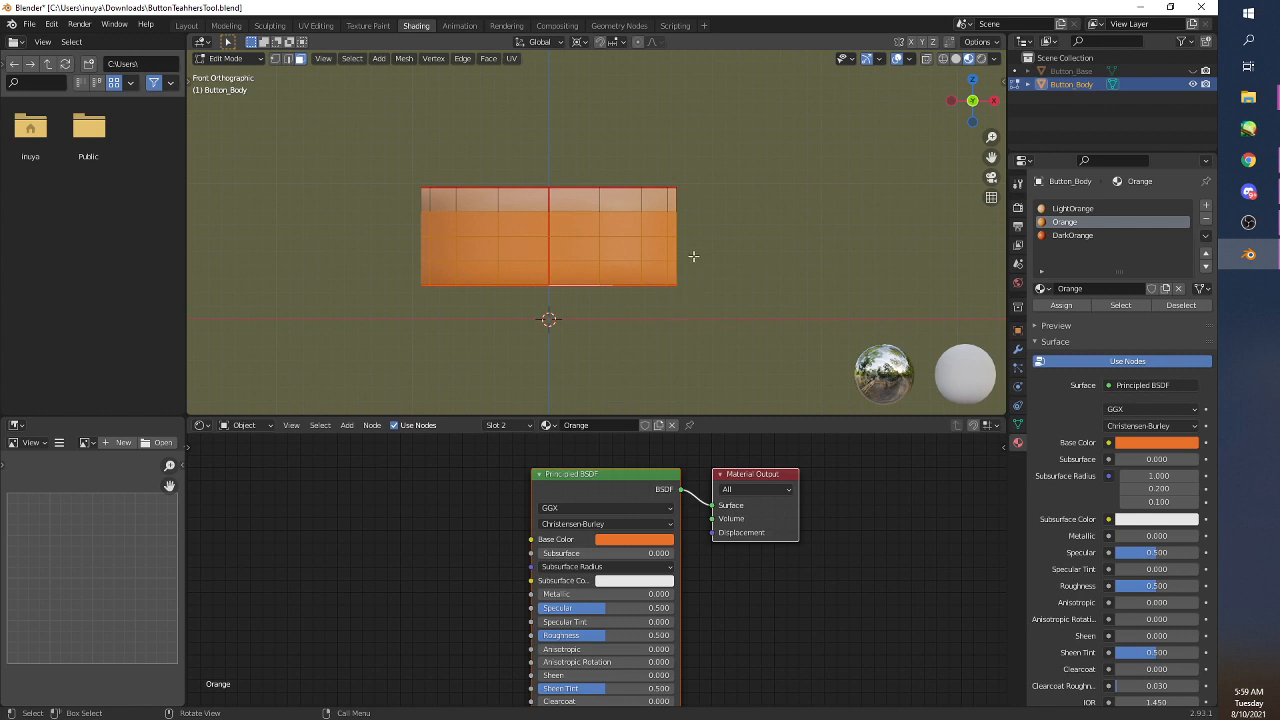
pyautogui.press('shift')
pyautogui.hotkey('shift', 'z')
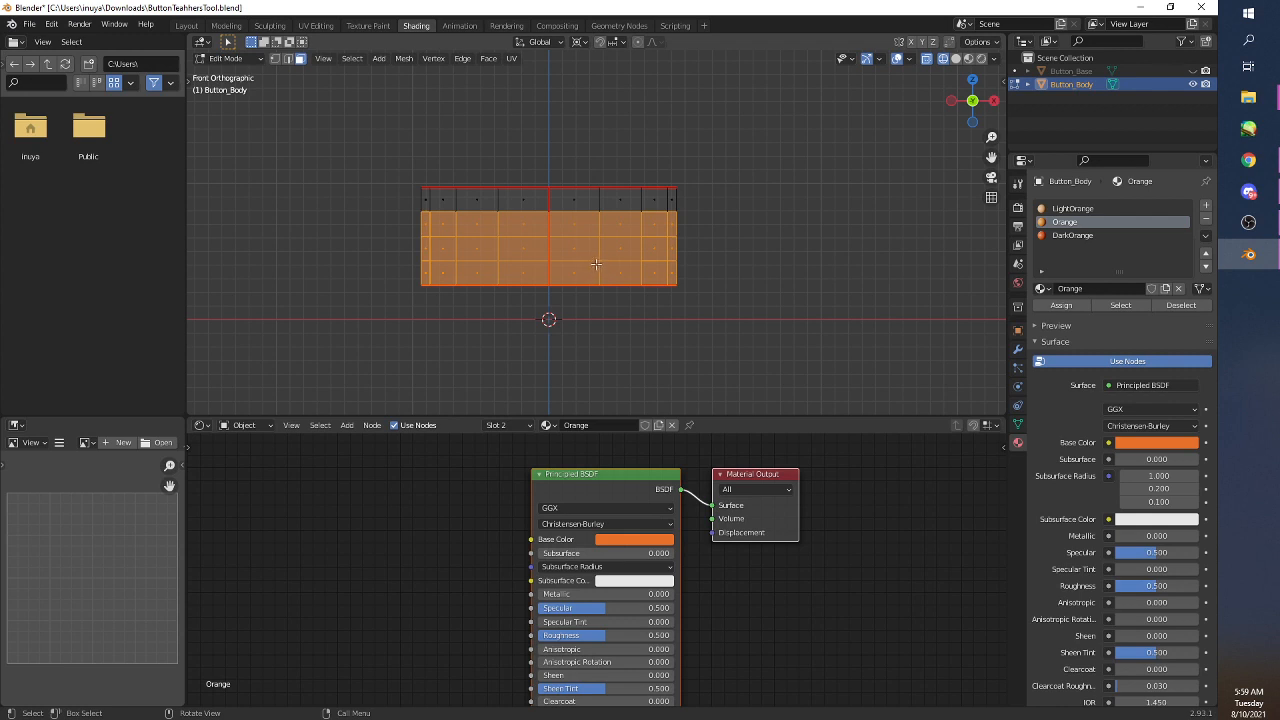
# - Try to box-select the lower two rows of Button_Body's faces with Material Preview shading on
pyautogui.click(670, 274)
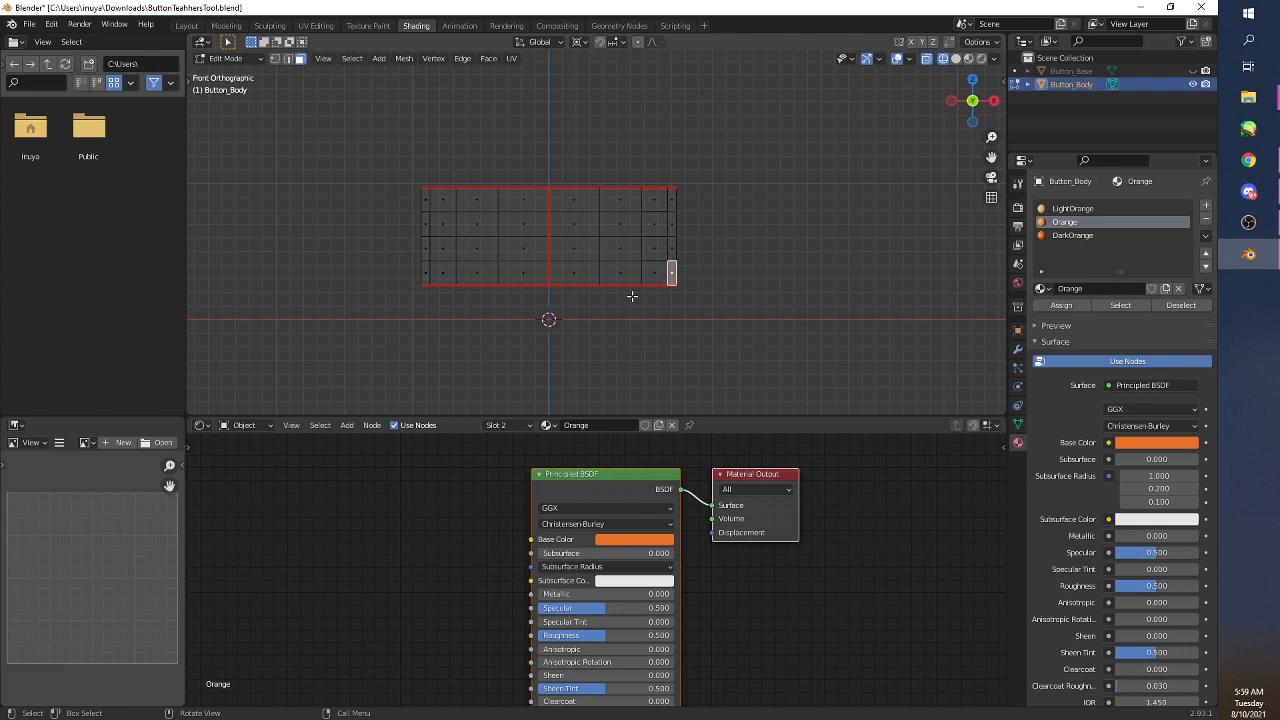
pyautogui.press('z')
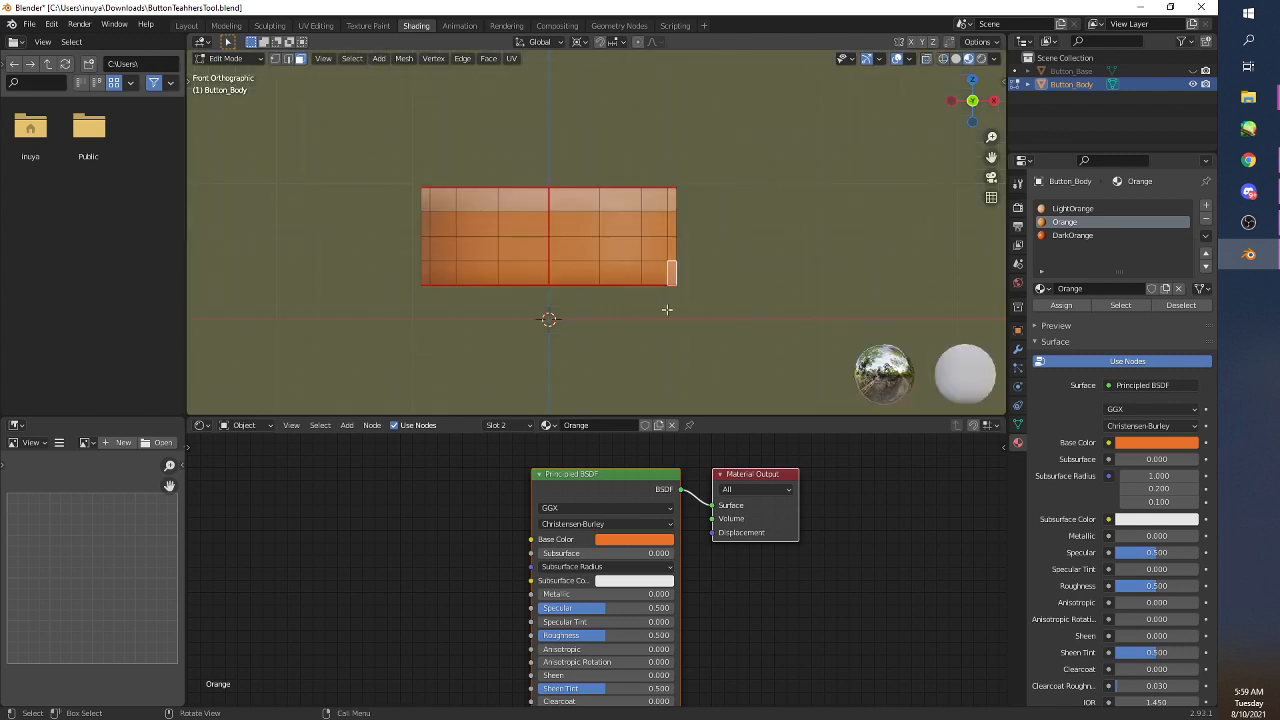
pyautogui.moveTo(688, 318); pyautogui.dragTo(410, 245)
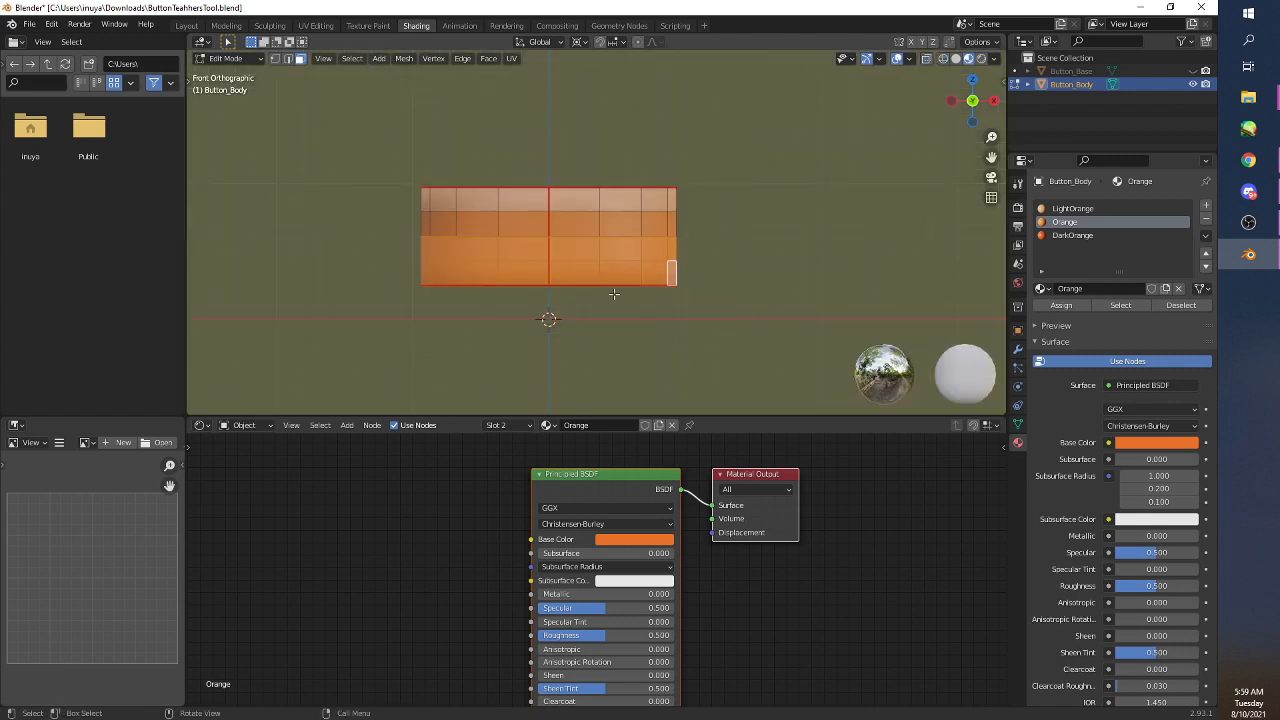
pyautogui.moveTo(729, 291); pyautogui.dragTo(751, 326, button='middle')
pyautogui.press('`')
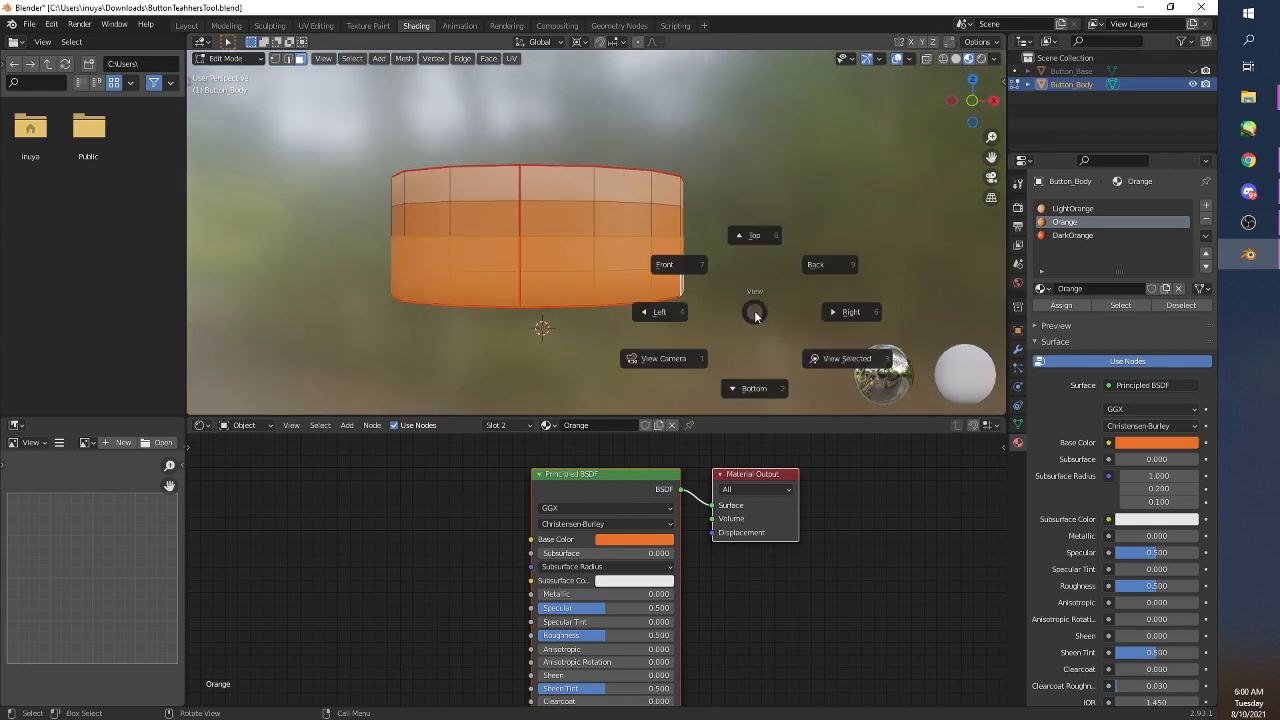
pyautogui.click(686, 264)
pyautogui.hotkey('shift', 'z')
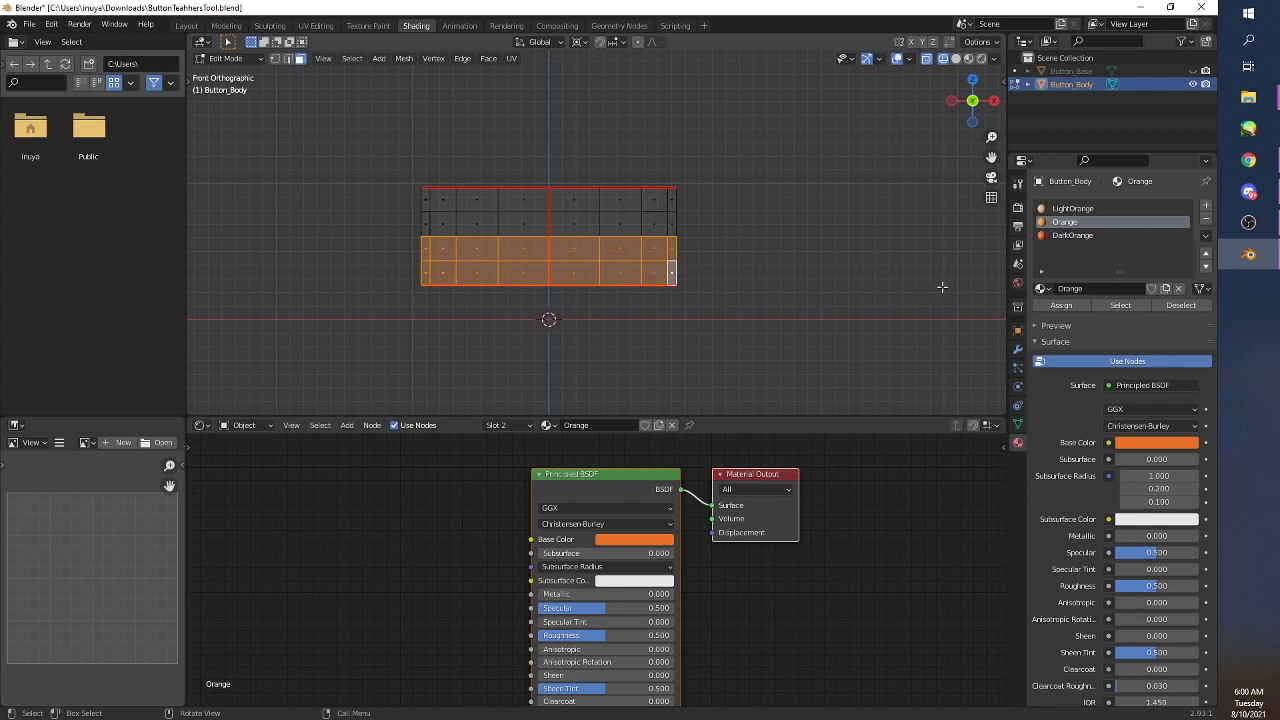
# - Box-select the lower two rows of faces all around Button_Body in wireframe and assign them the DarkOrange material
pyautogui.click(1074, 235)
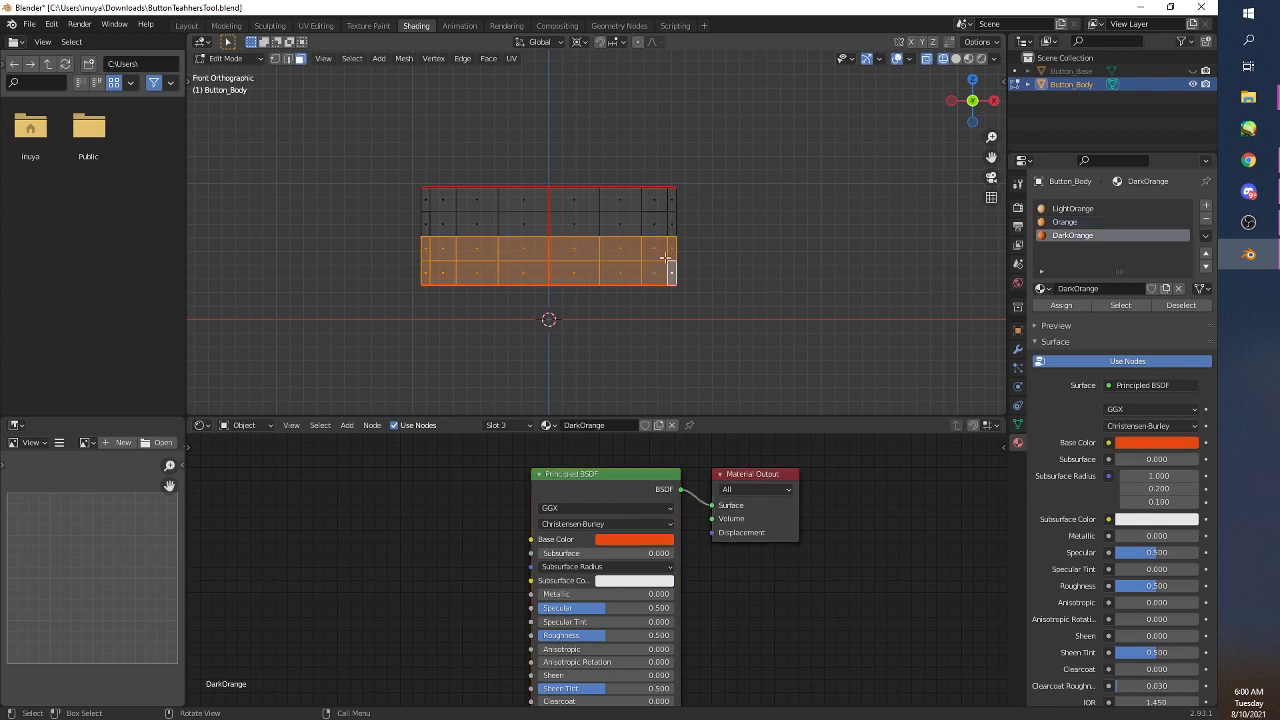
pyautogui.click(701, 298)
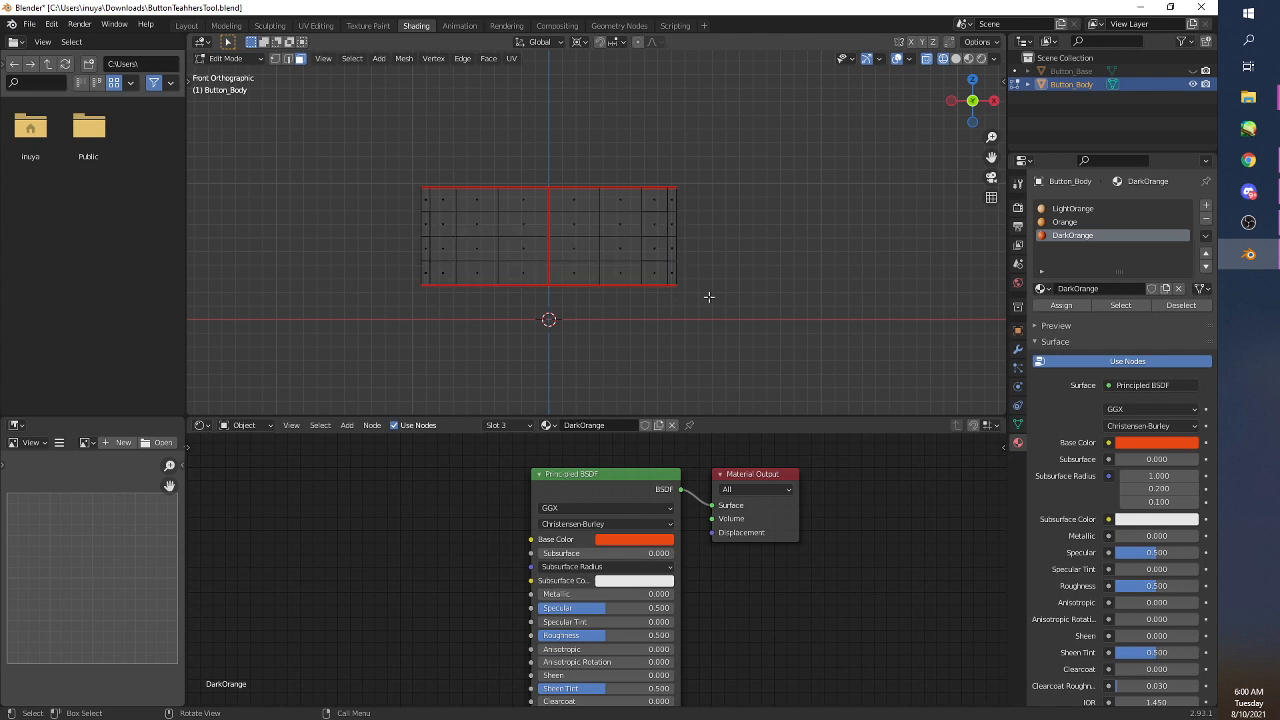
pyautogui.moveTo(704, 309); pyautogui.dragTo(380, 242)
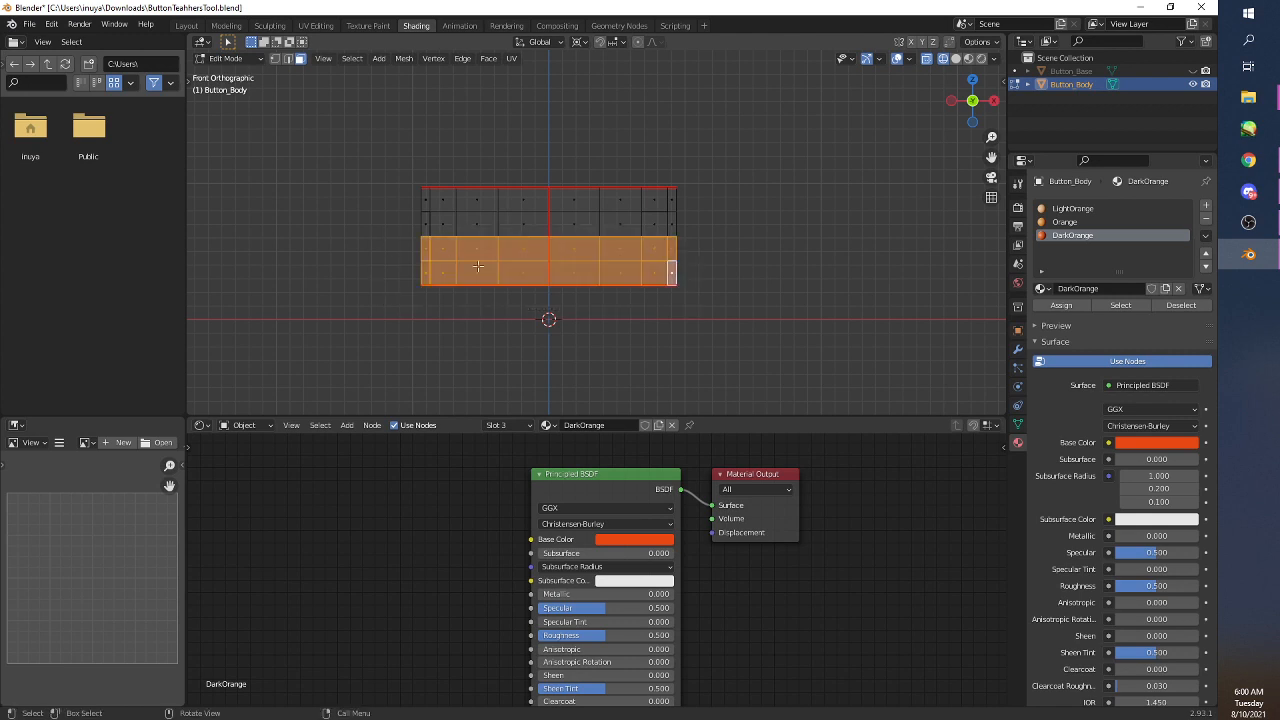
pyautogui.moveTo(478, 266); pyautogui.dragTo(560, 316, button='middle')
pyautogui.press('`')
pyautogui.click(626, 256)
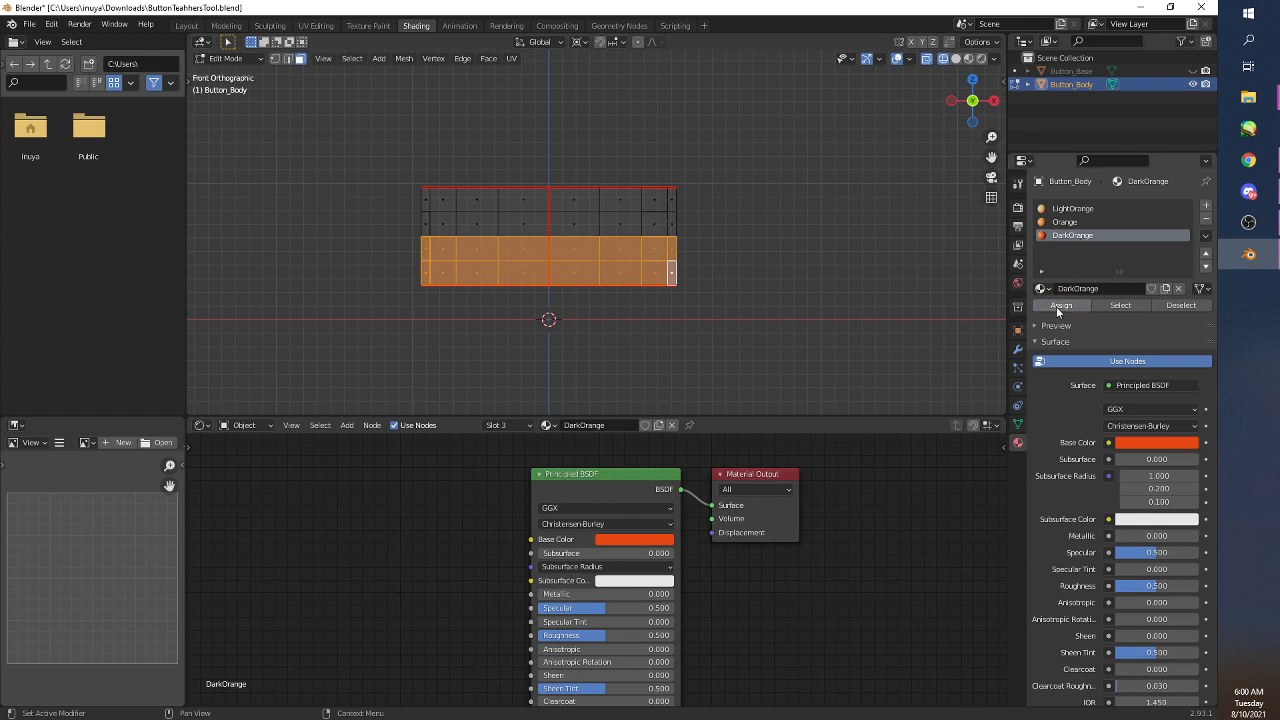
pyautogui.hotkey('shift', 'z')
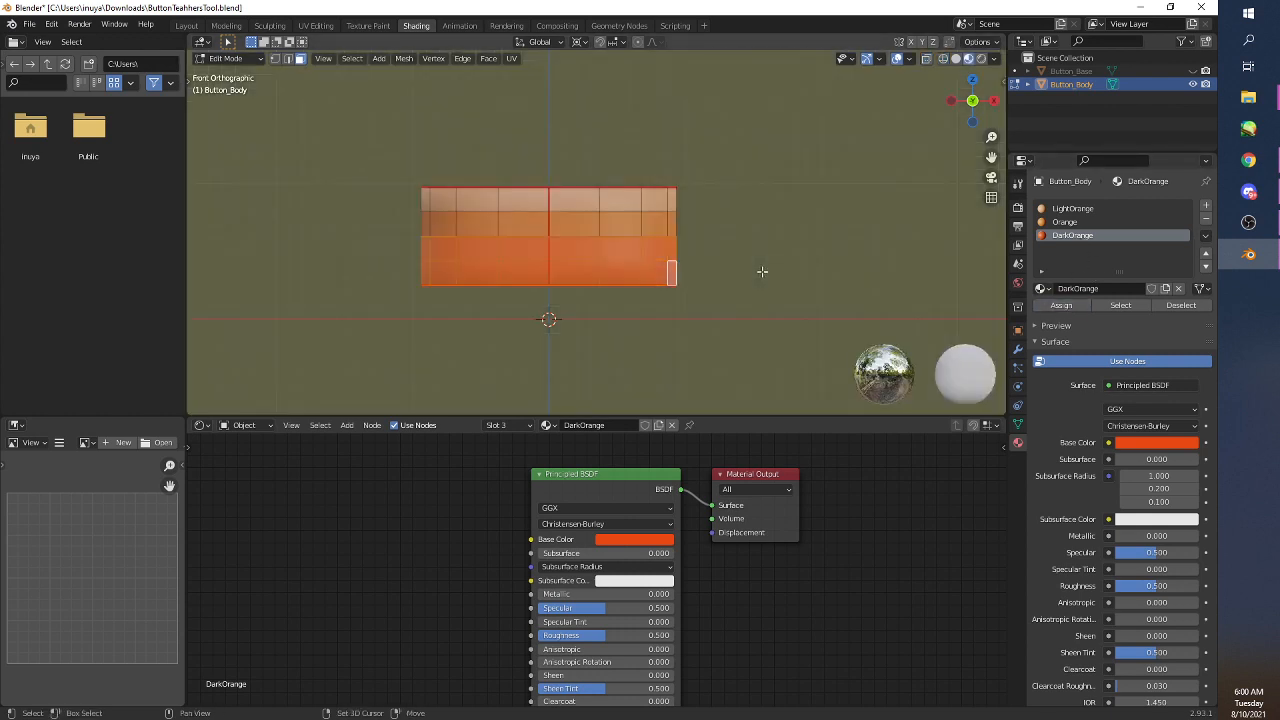
# - Deselect all faces, check the three color bands around Button_Body and return to Object Mode
pyautogui.click(758, 257)
pyautogui.moveTo(797, 288); pyautogui.dragTo(829, 306, button='middle')
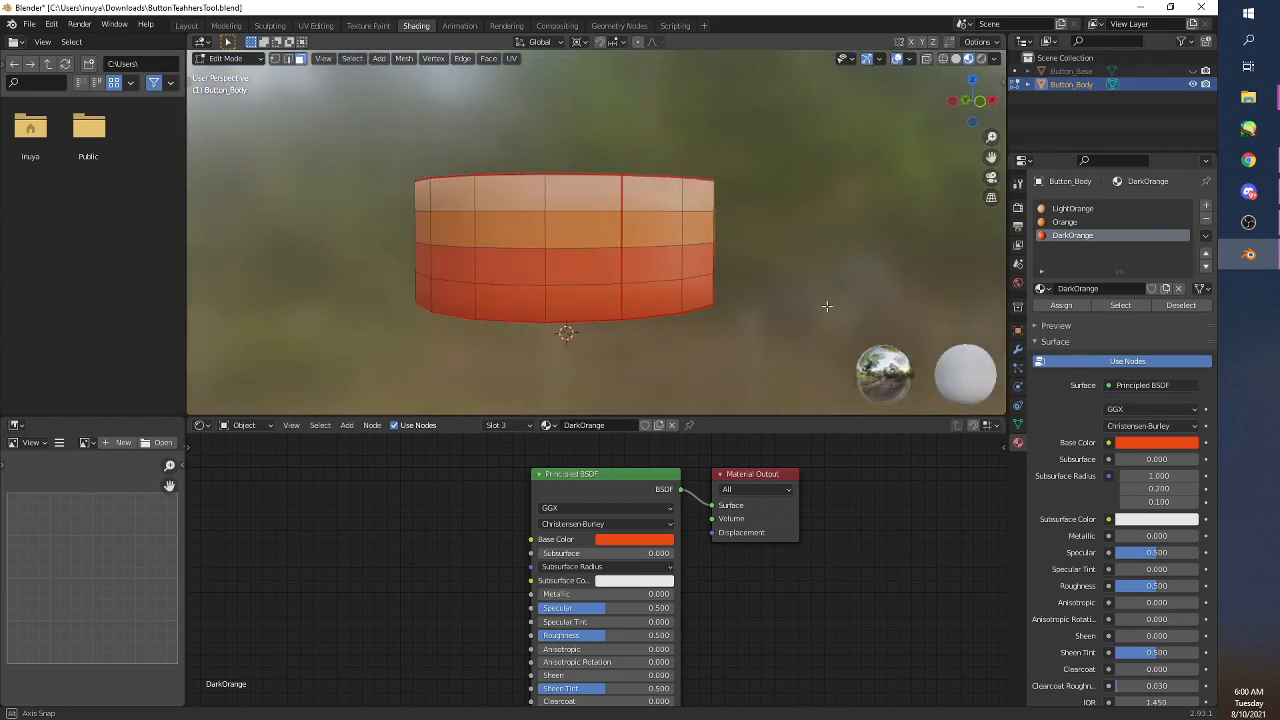
pyautogui.scroll(-2, 801, 282)
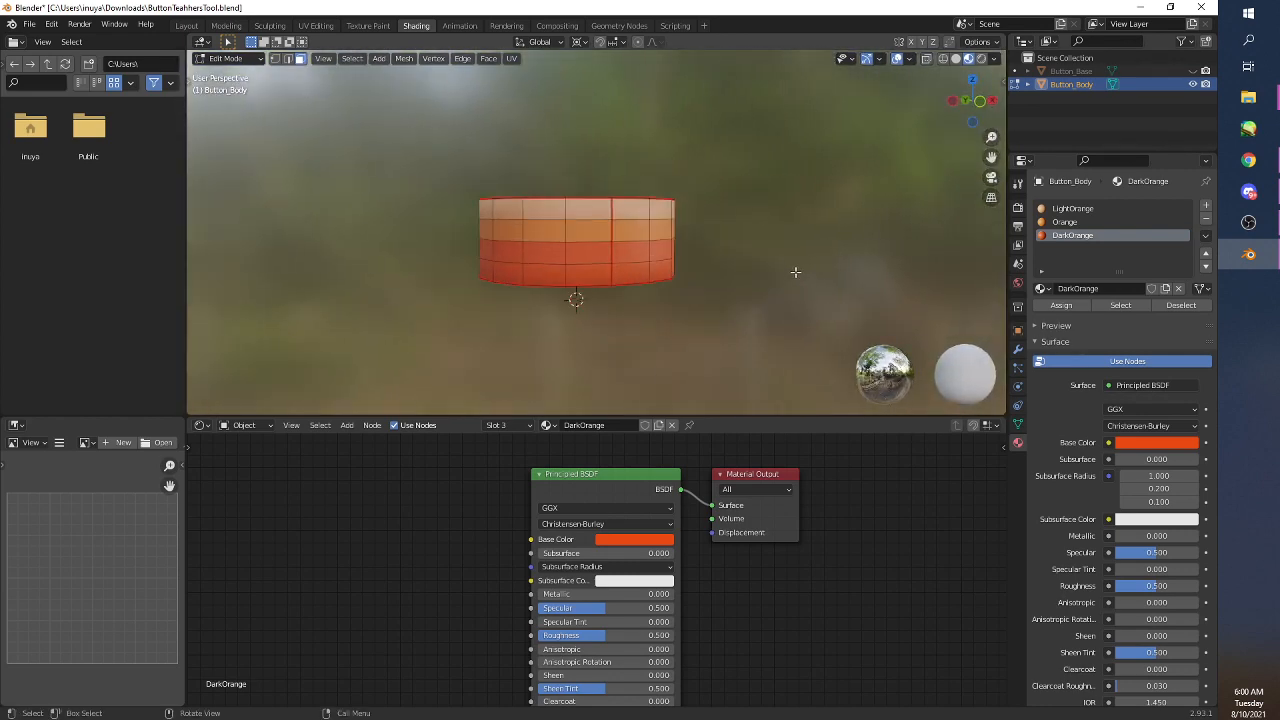
pyautogui.press('Tab')
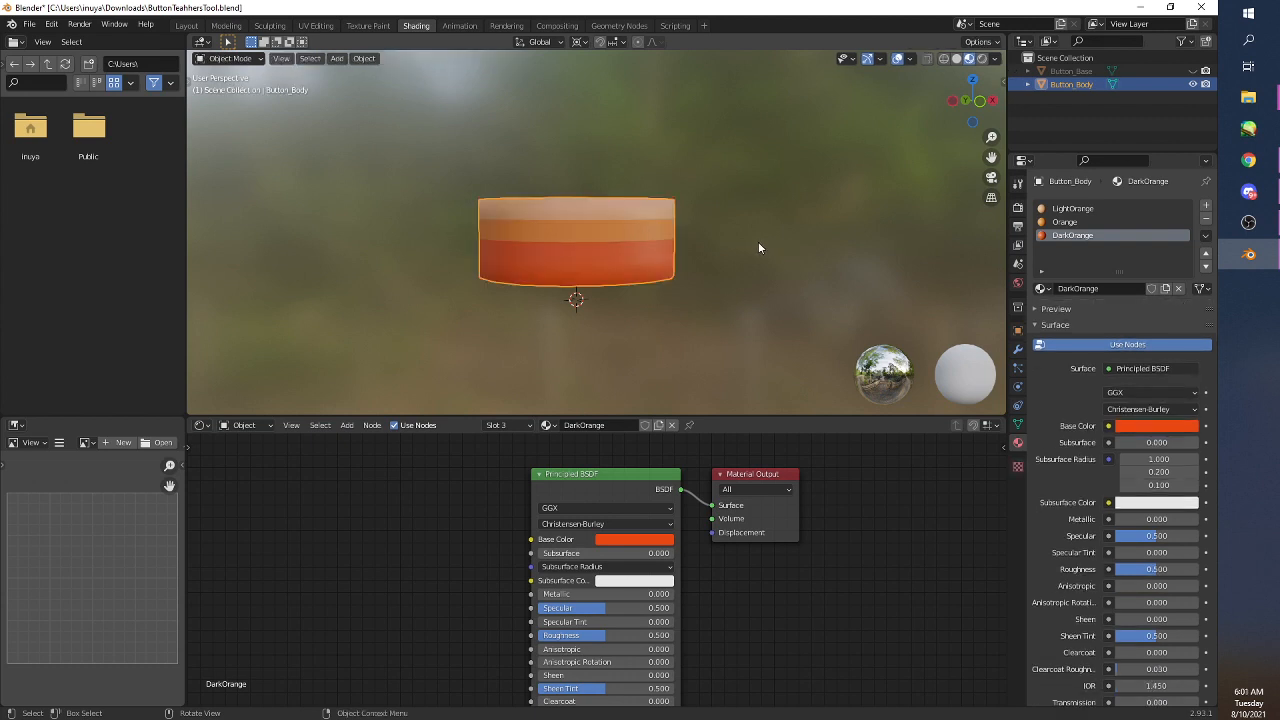
# - Deselect everything, unhide Button_Base to view both parts together, and hide Button_Body
pyautogui.click(758, 241)
pyautogui.moveTo(732, 264); pyautogui.dragTo(785, 282, button='middle')
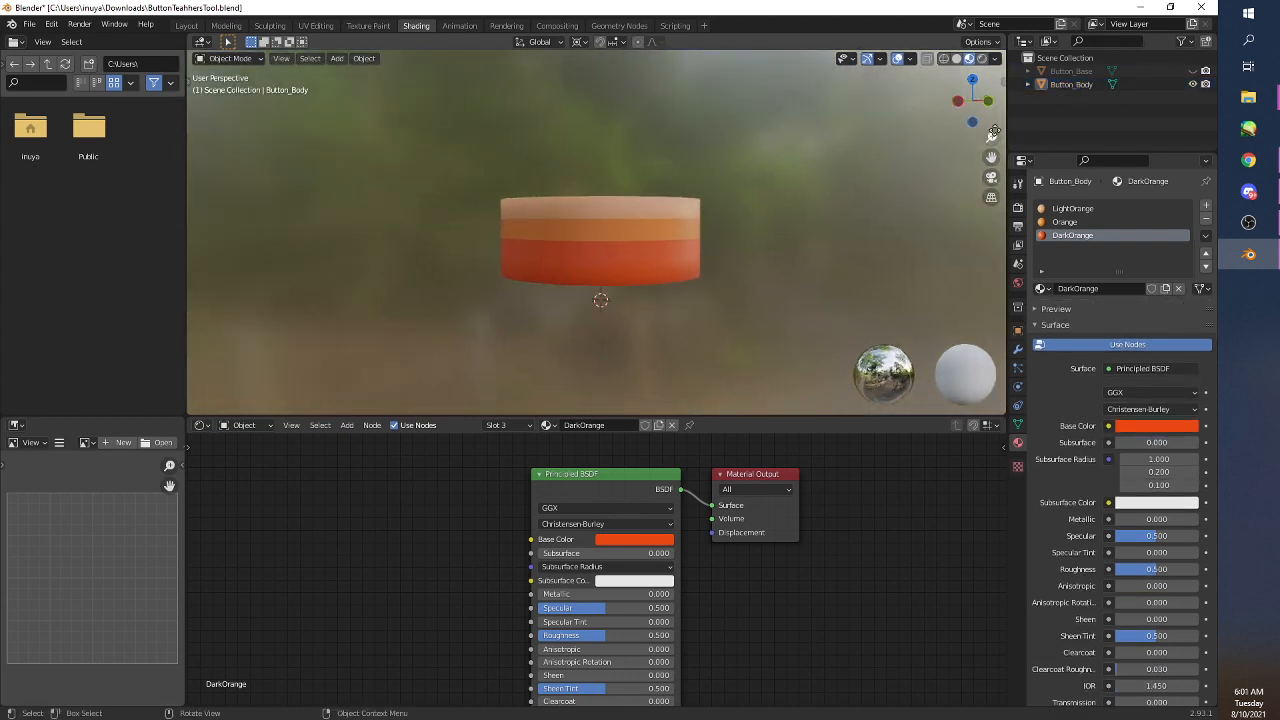
pyautogui.click(1192, 71)
pyautogui.moveTo(828, 152); pyautogui.dragTo(736, 245, button='middle')
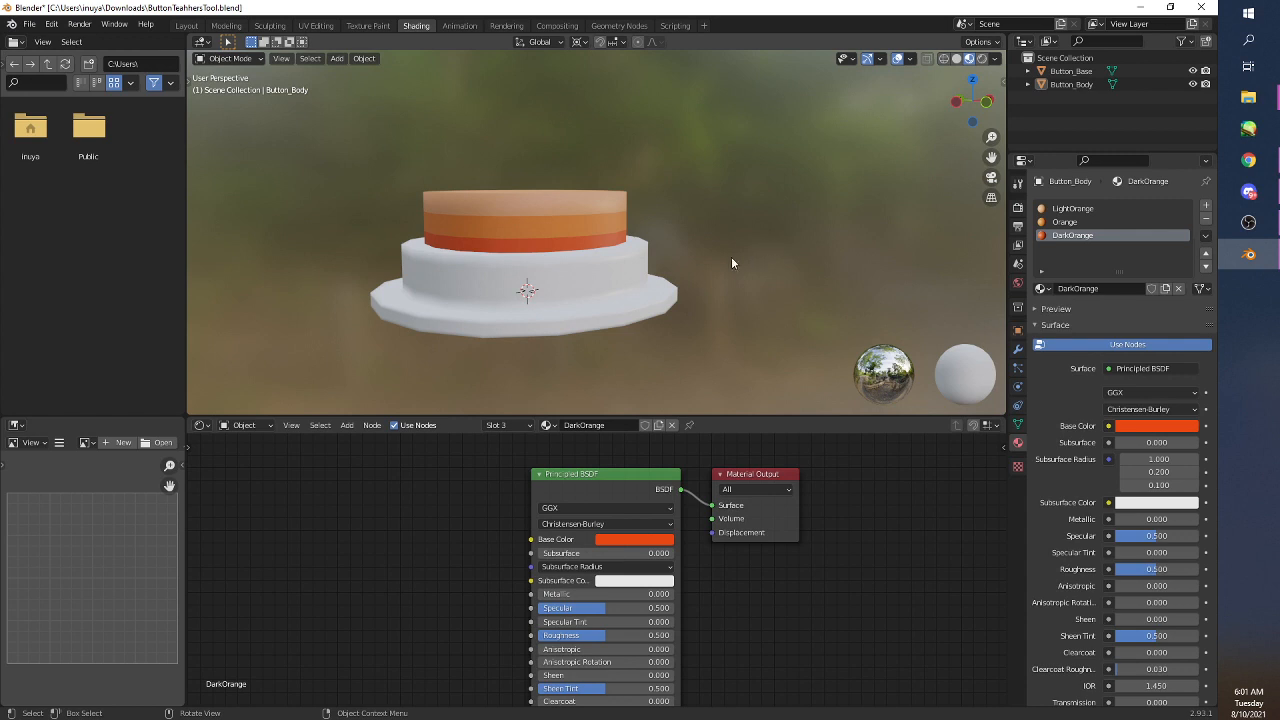
pyautogui.moveTo(731, 263)
pyautogui.keyDown('shift'); pyautogui.mouseDown(button='middle')
pyautogui.moveTo(723, 277)
pyautogui.moveTo(743, 268)
pyautogui.mouseUp(button='middle'); pyautogui.keyUp('shift')
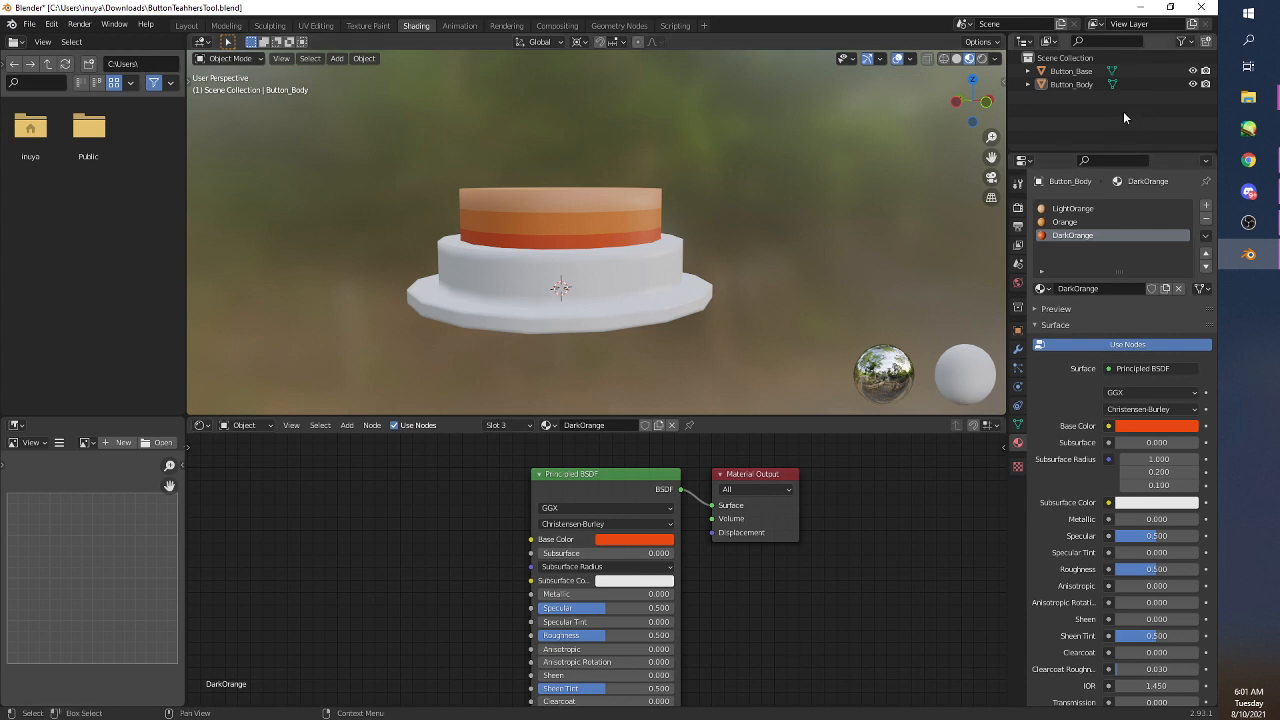
pyautogui.click(1192, 84)
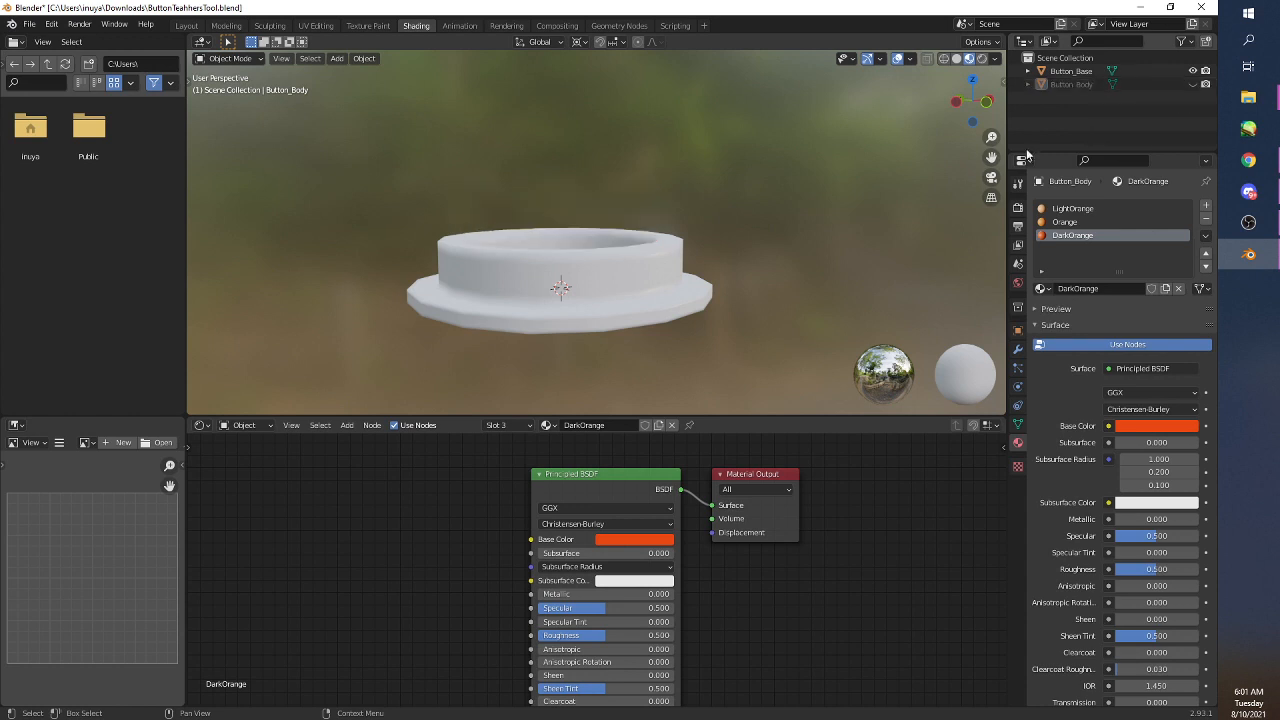
# - Remove the Body material from Button_Base and create a new material named LightGray on it
pyautogui.click(623, 262)
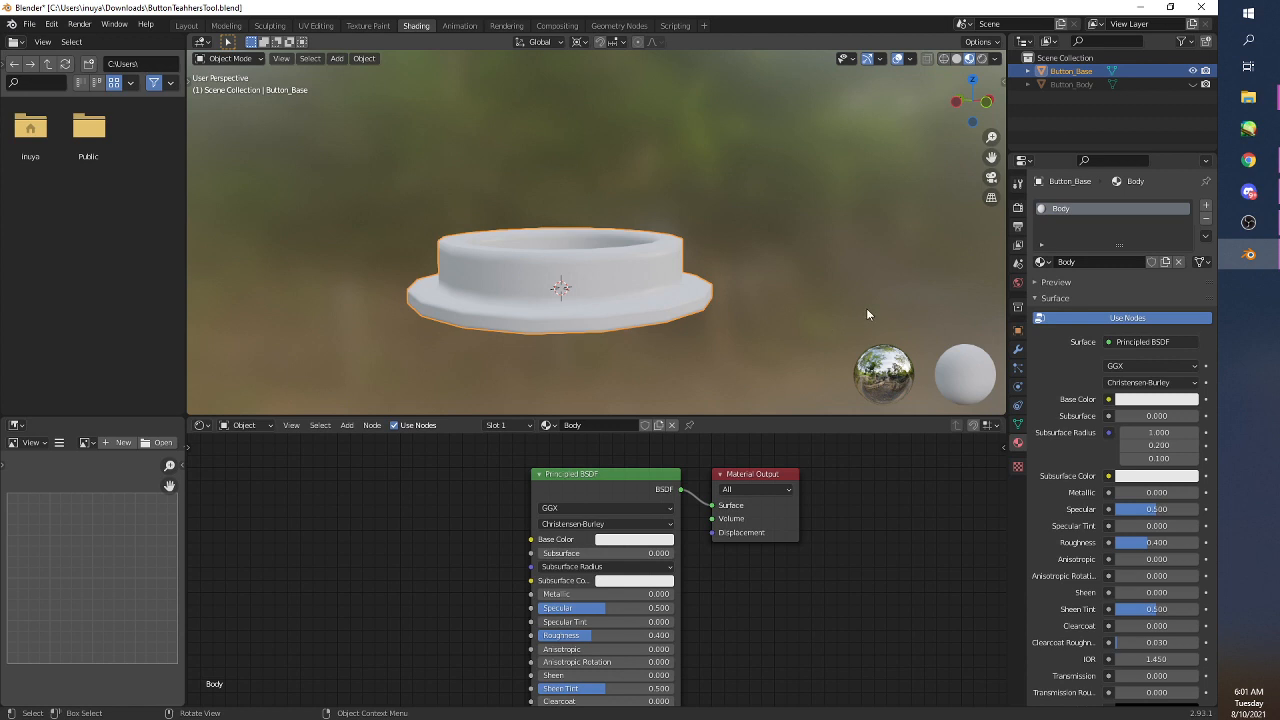
pyautogui.click(1205, 225)
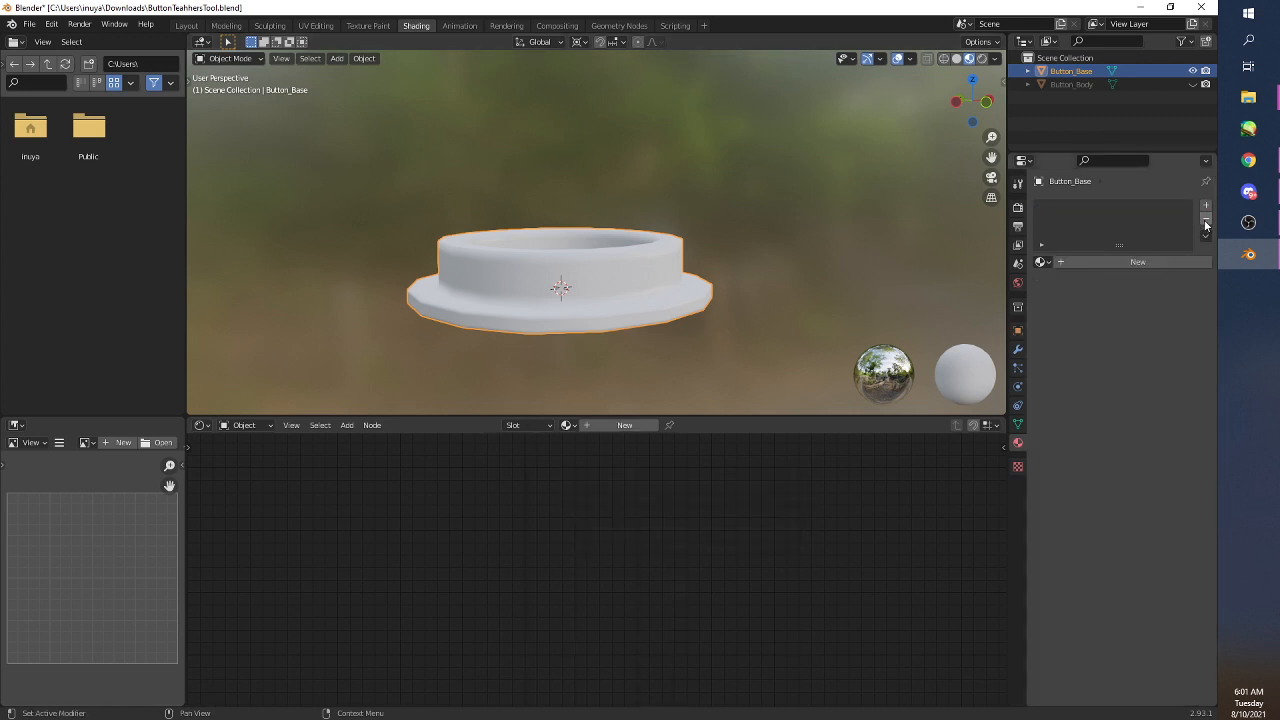
pyautogui.click(1120, 258)
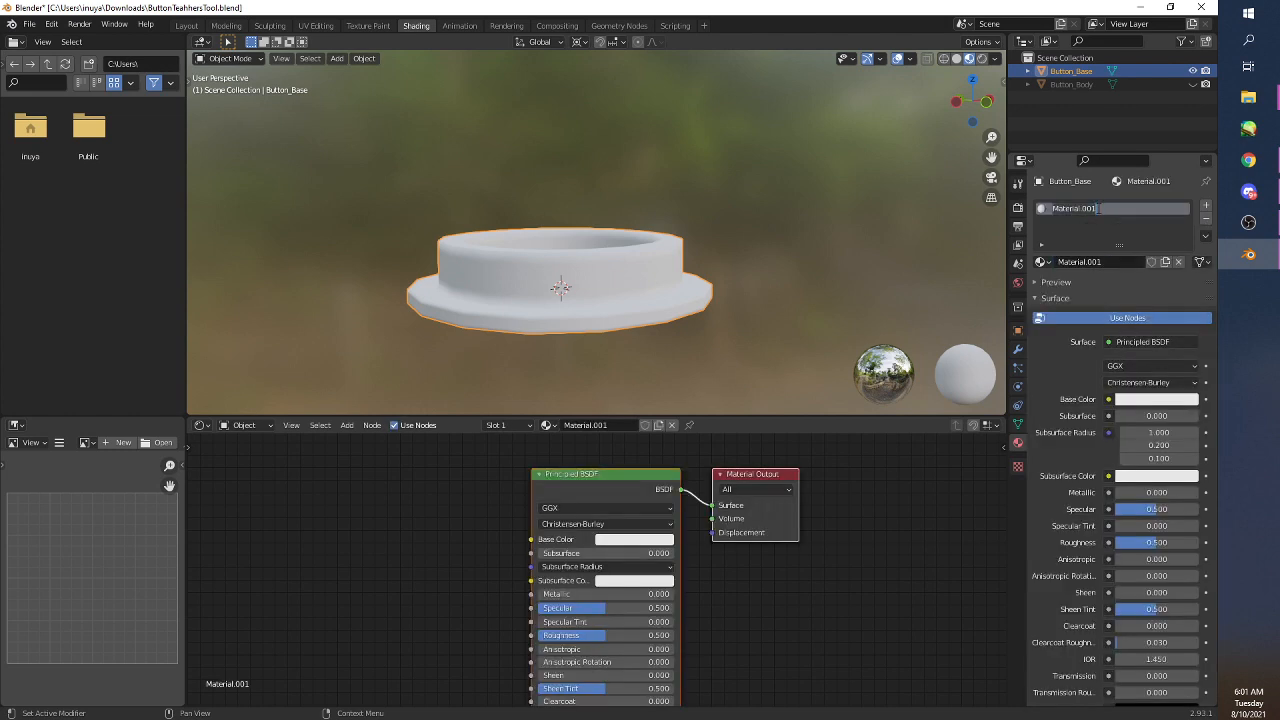
pyautogui.write('LightGray')
pyautogui.press('Return')
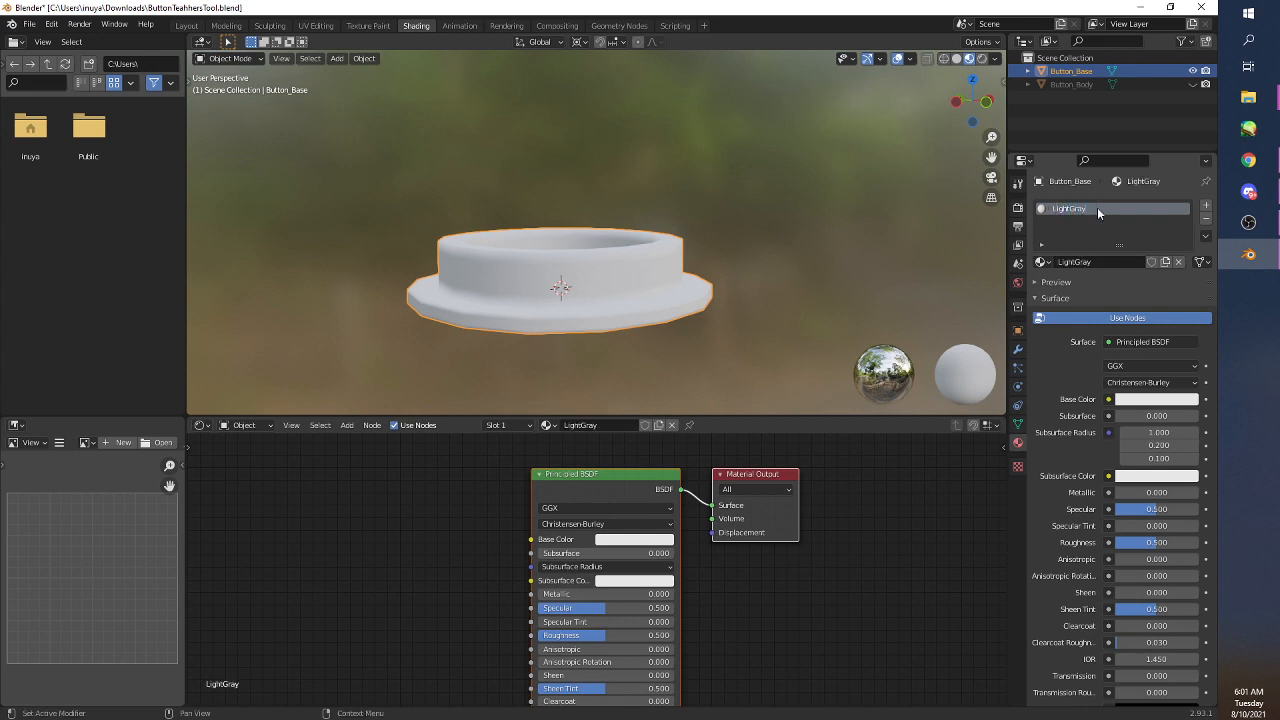
# - Set the LightGray material's base color to the pale blue-gray with hex ABC9E7
pyautogui.click(627, 541)
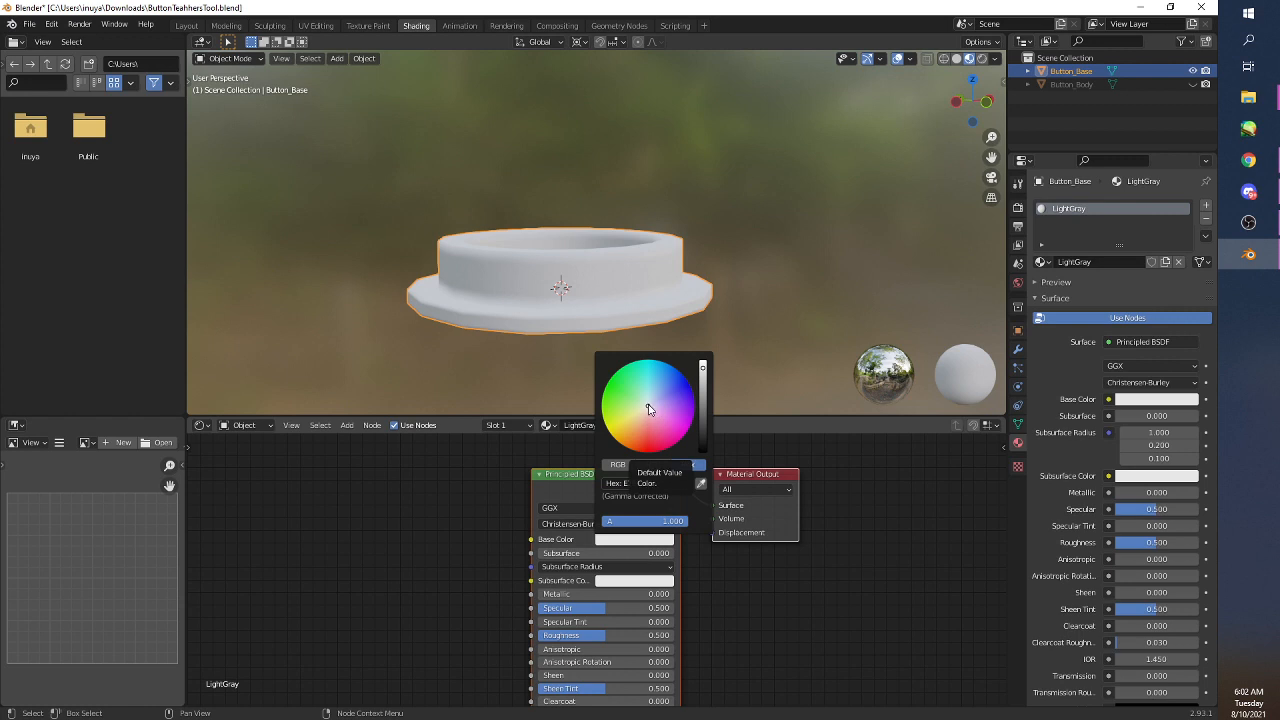
pyautogui.click(654, 393)
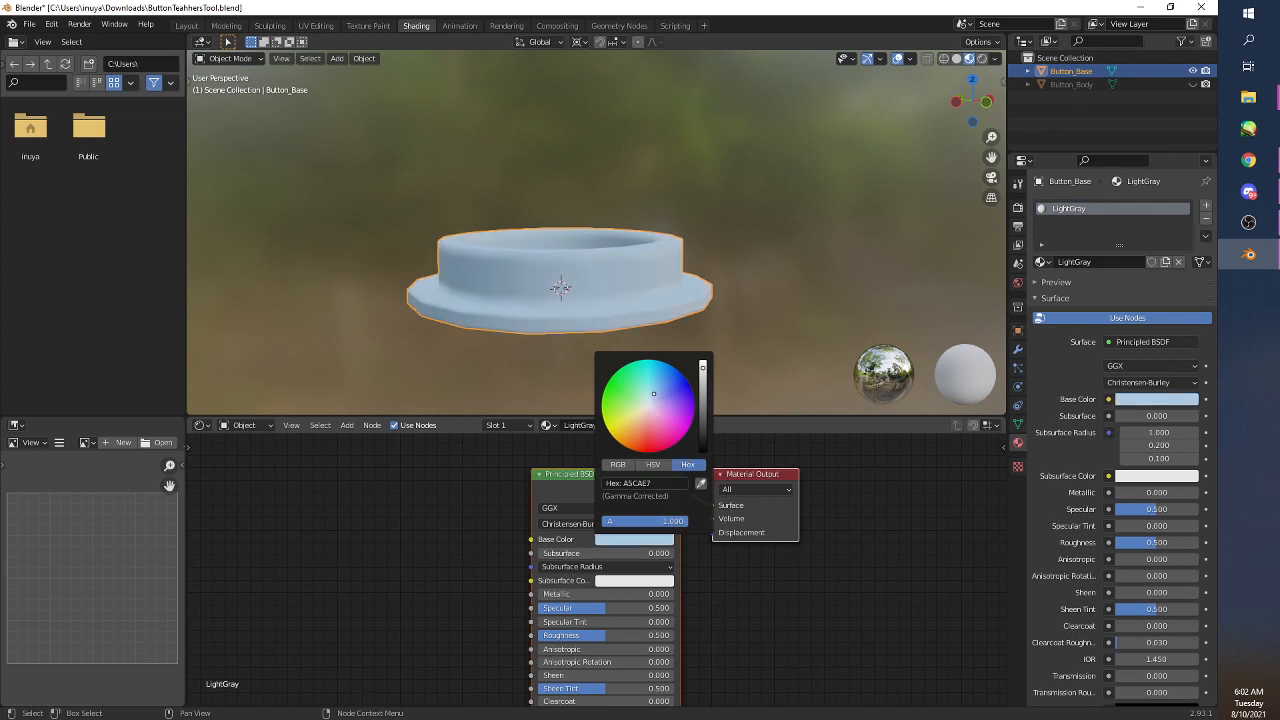
pyautogui.moveTo(654, 393); pyautogui.dragTo(654, 395)
pyautogui.click(652, 541)
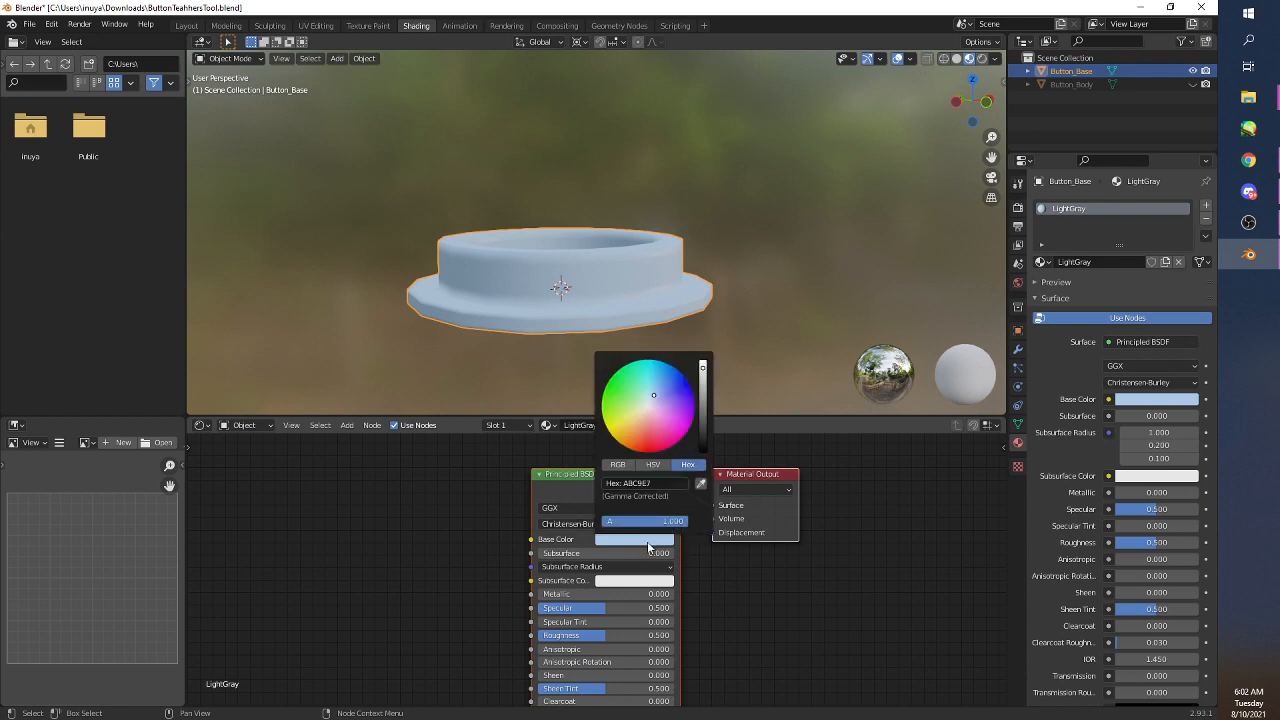
pyautogui.click(669, 482)
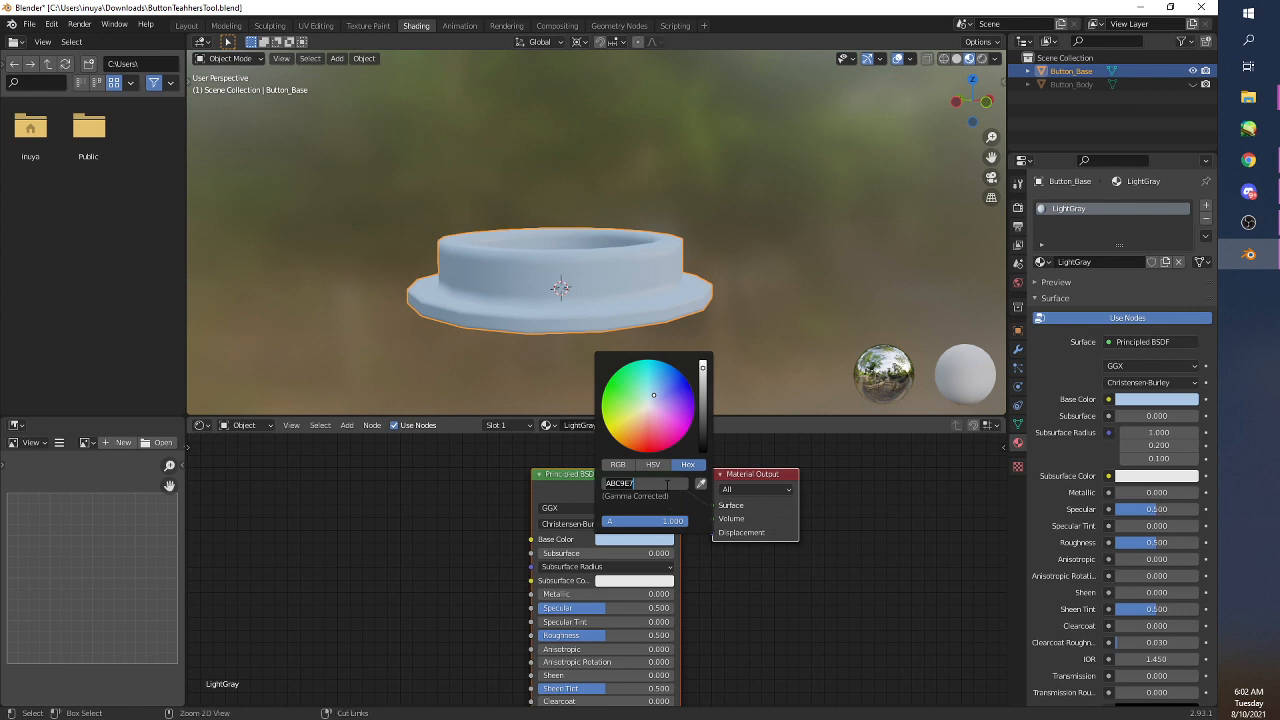
pyautogui.click(877, 539)
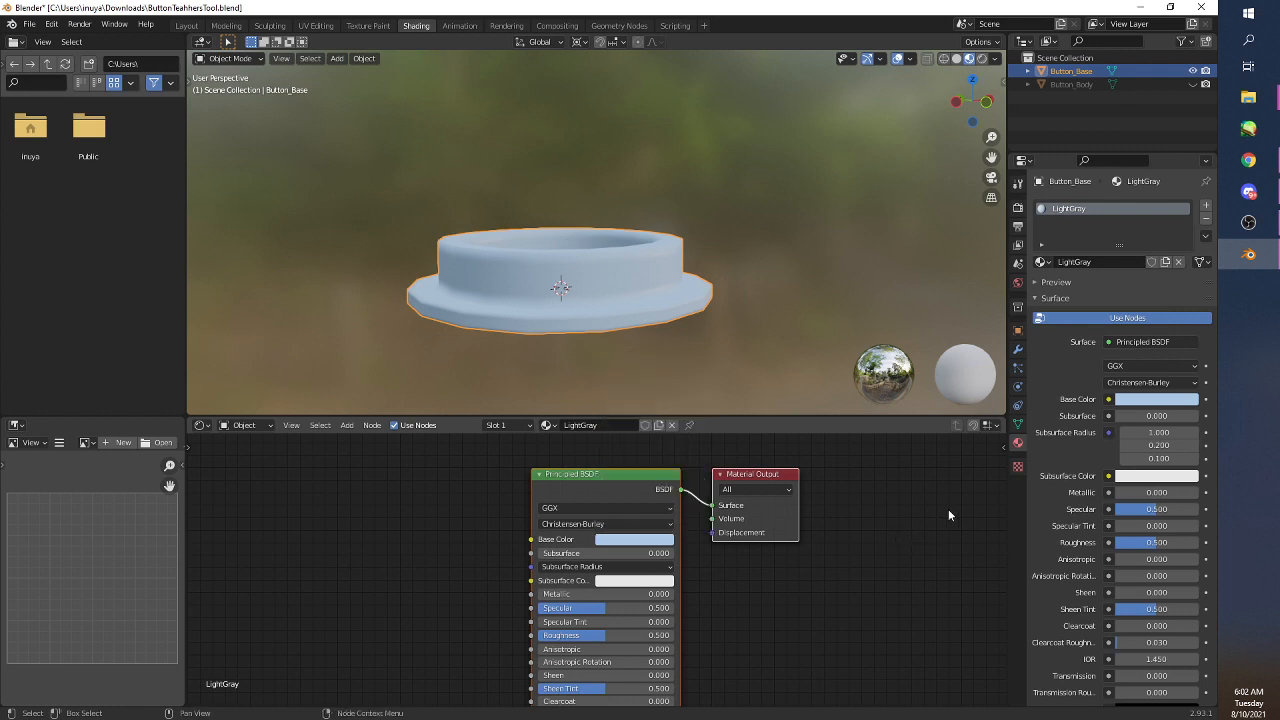
# - Add a second material slot to Button_Base and create a new material named Gray in it
pyautogui.click(1206, 206)
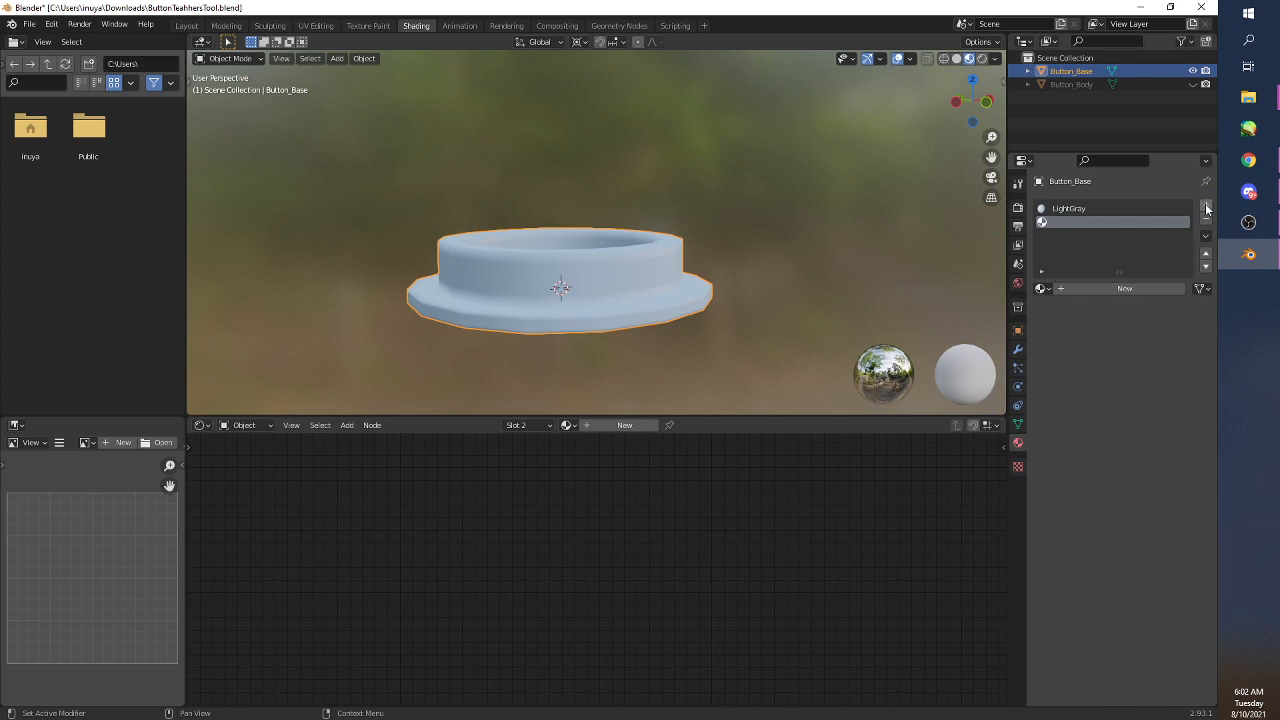
pyautogui.click(1102, 288)
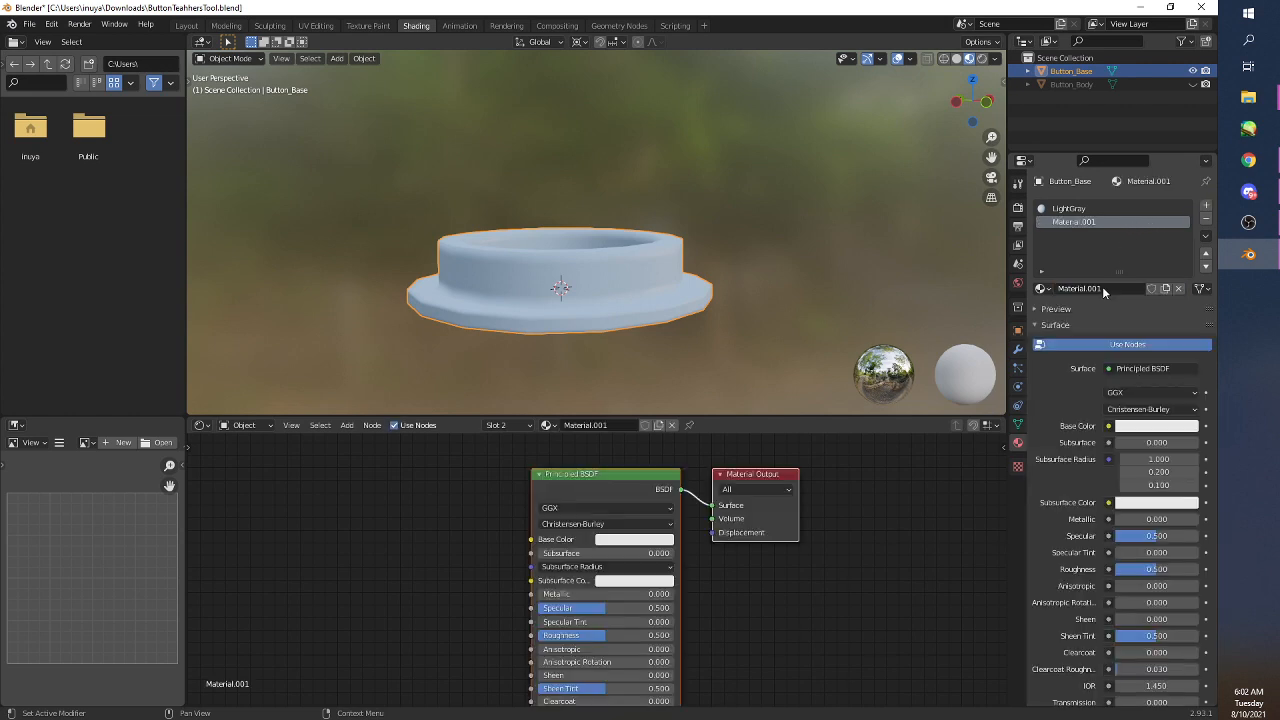
pyautogui.doubleClick(1113, 222)
pyautogui.write('Gray')
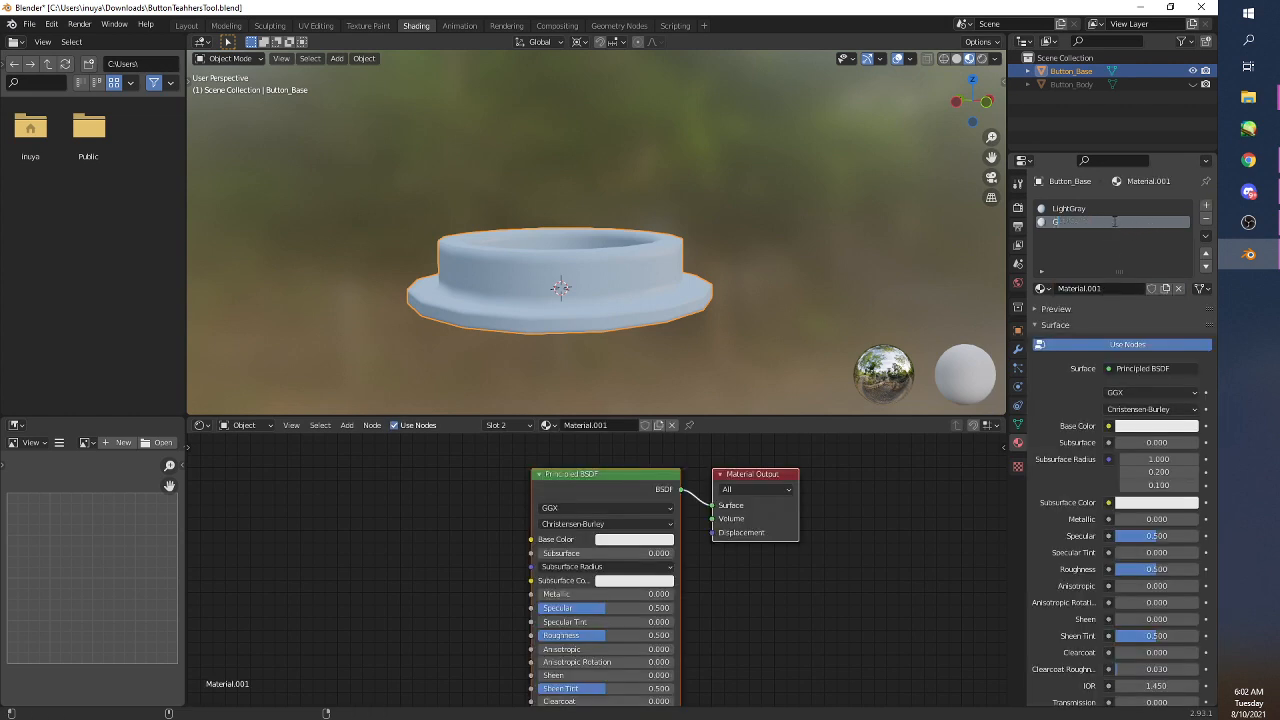
pyautogui.press('Return')
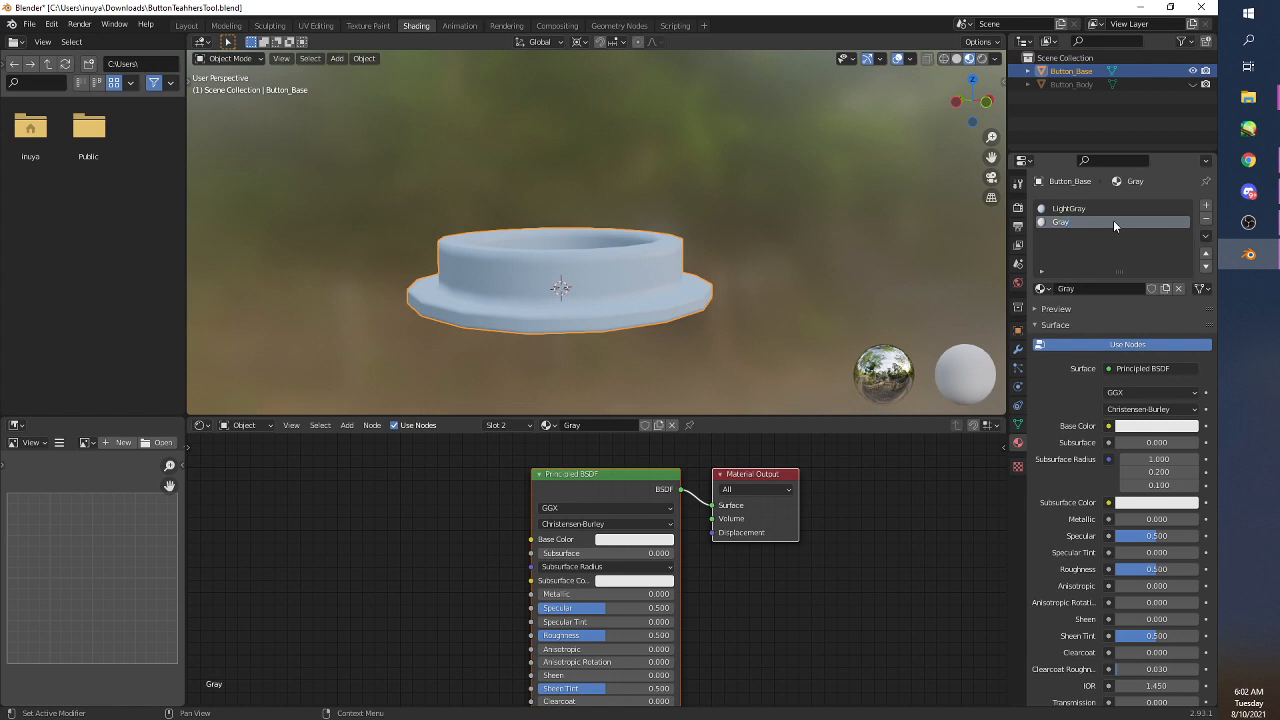
# - Give the second material base color ABC9E7, darken it to 7C92A8, and name the material Gray again
pyautogui.click(612, 540)
pyautogui.click(630, 484)
pyautogui.write('ABC9E7')
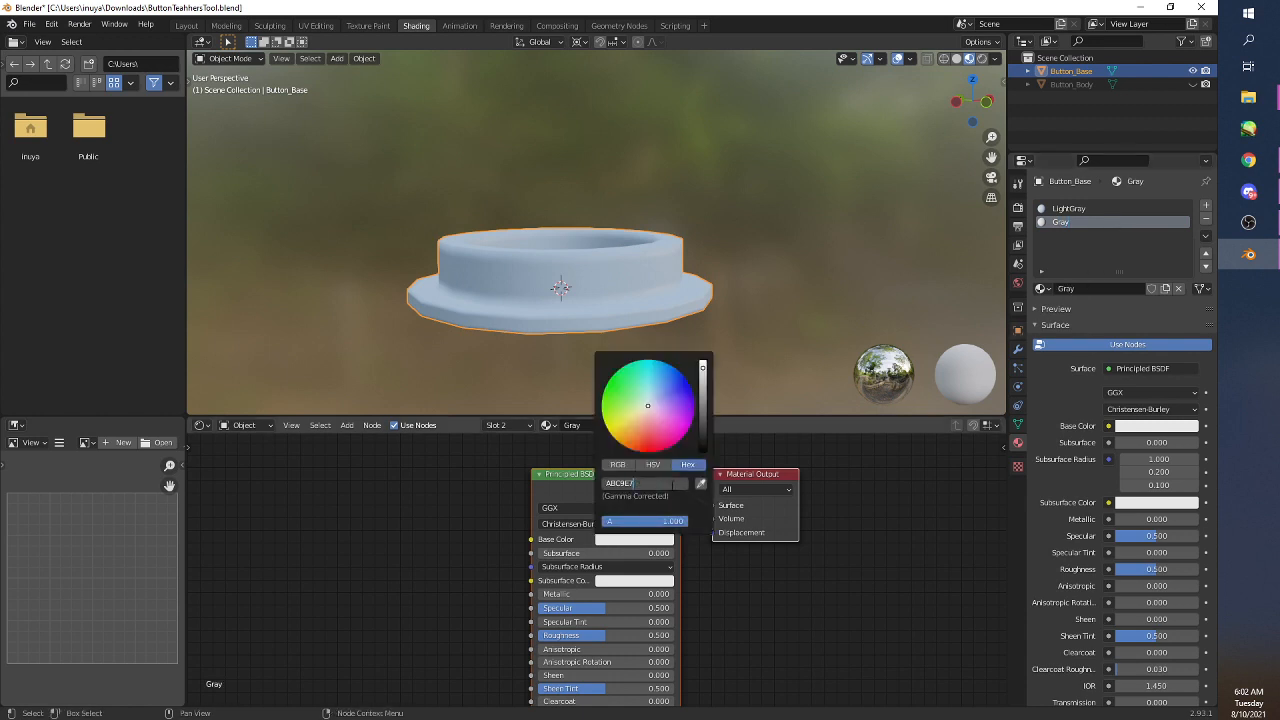
pyautogui.press('Return')
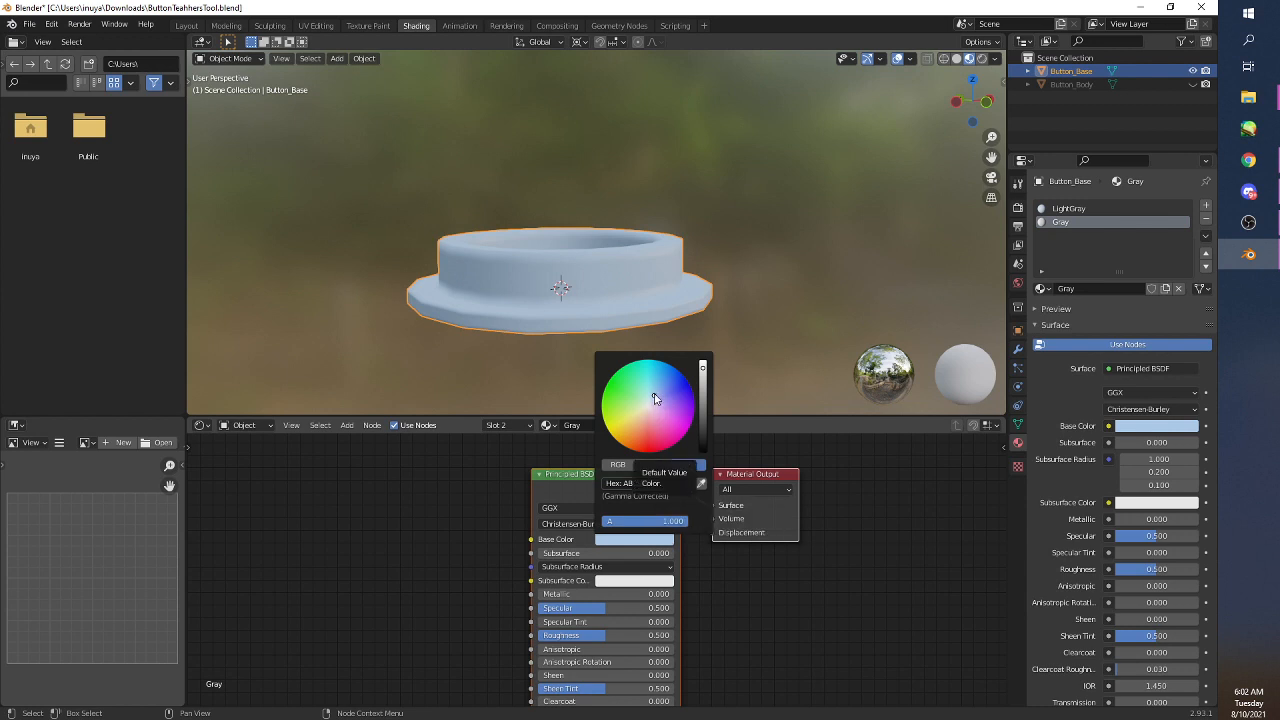
pyautogui.moveTo(703, 369); pyautogui.dragTo(704, 423)
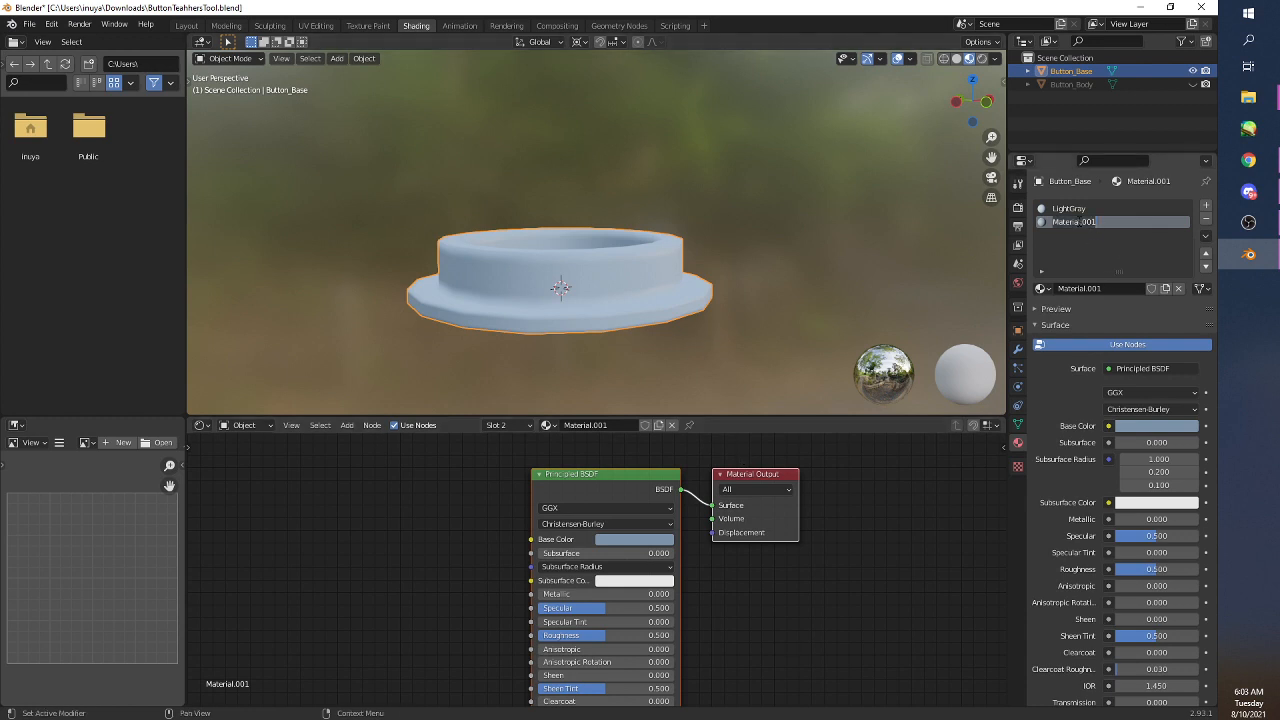
pyautogui.write('Gray')
pyautogui.press('Return')
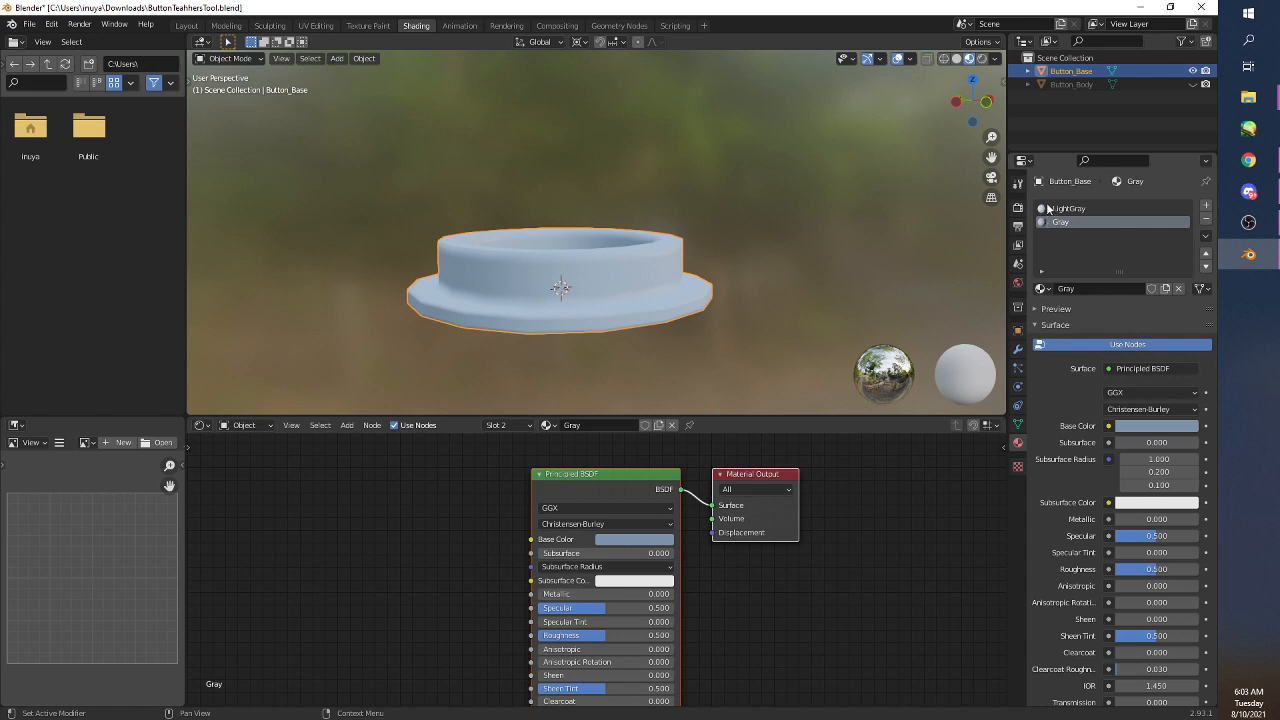
# - Copy the hex value of the Gray material's base color
pyautogui.click(634, 540)
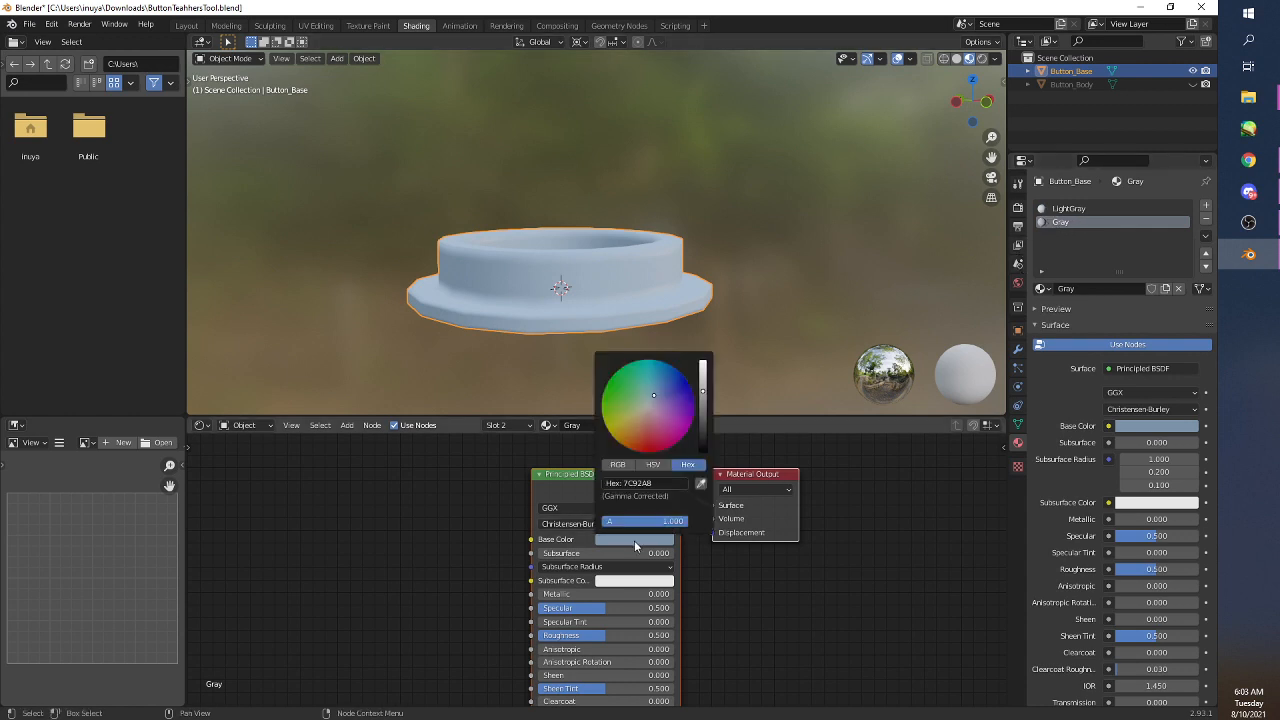
pyautogui.click(661, 483)
pyautogui.hotkey('ctrl', 'c')
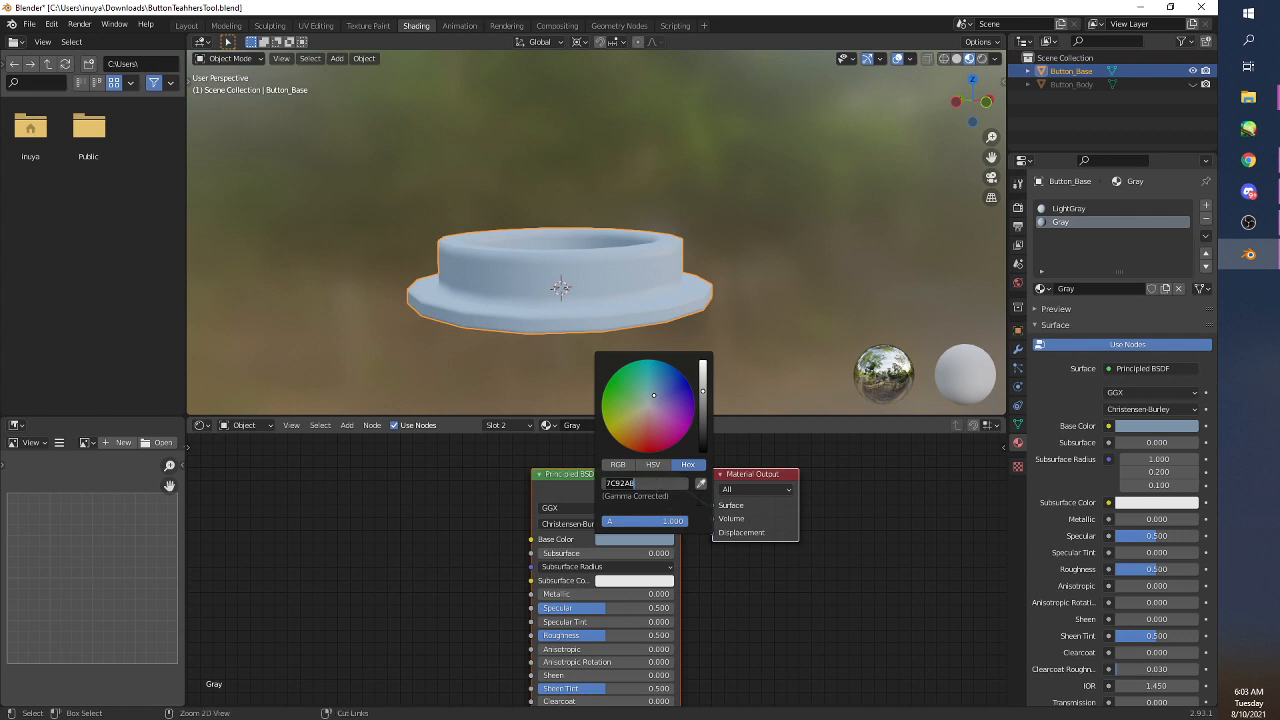
pyautogui.press('Return')
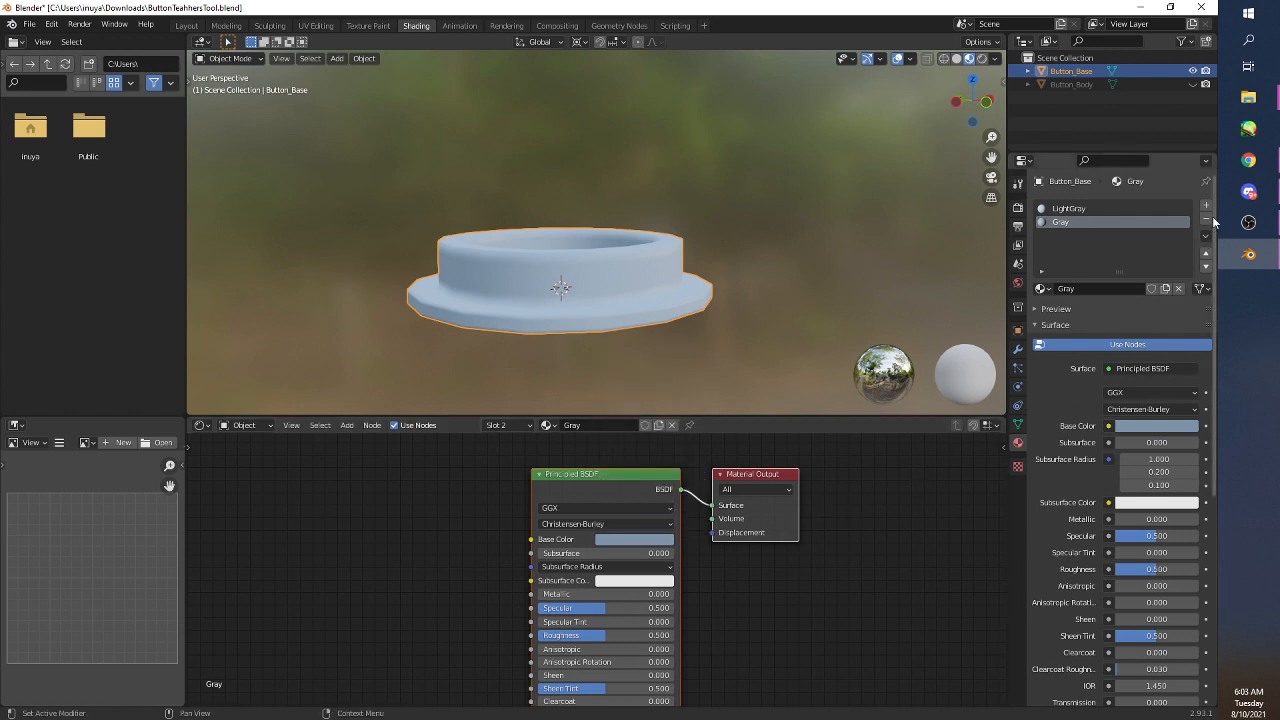
# - Add a third material slot to Button_Base and create a new material named DarkGray in it
pyautogui.click(1206, 205)
pyautogui.click(1115, 288)
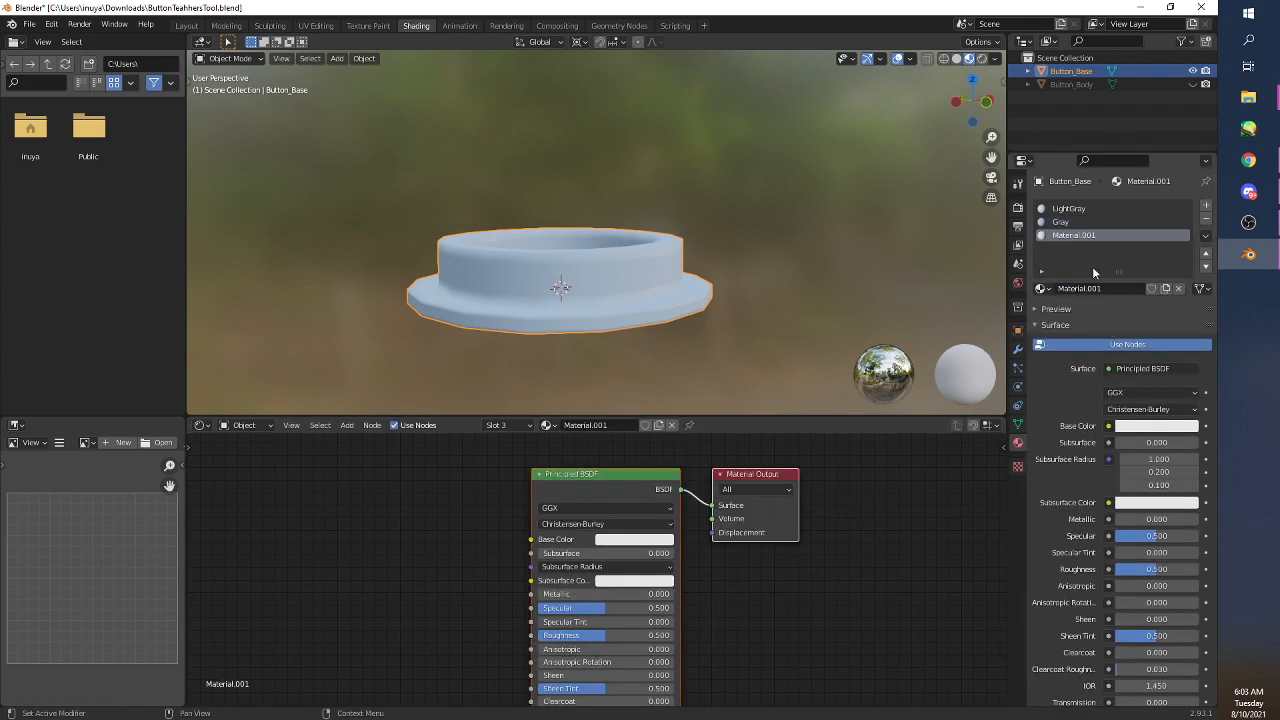
pyautogui.write('DarkGray')
pyautogui.press('Return')
# - Paste the copied hex 7C92A8 as DarkGray's base color and lower its brightness to a darker slate tone
pyautogui.click(645, 540)
pyautogui.click(660, 483)
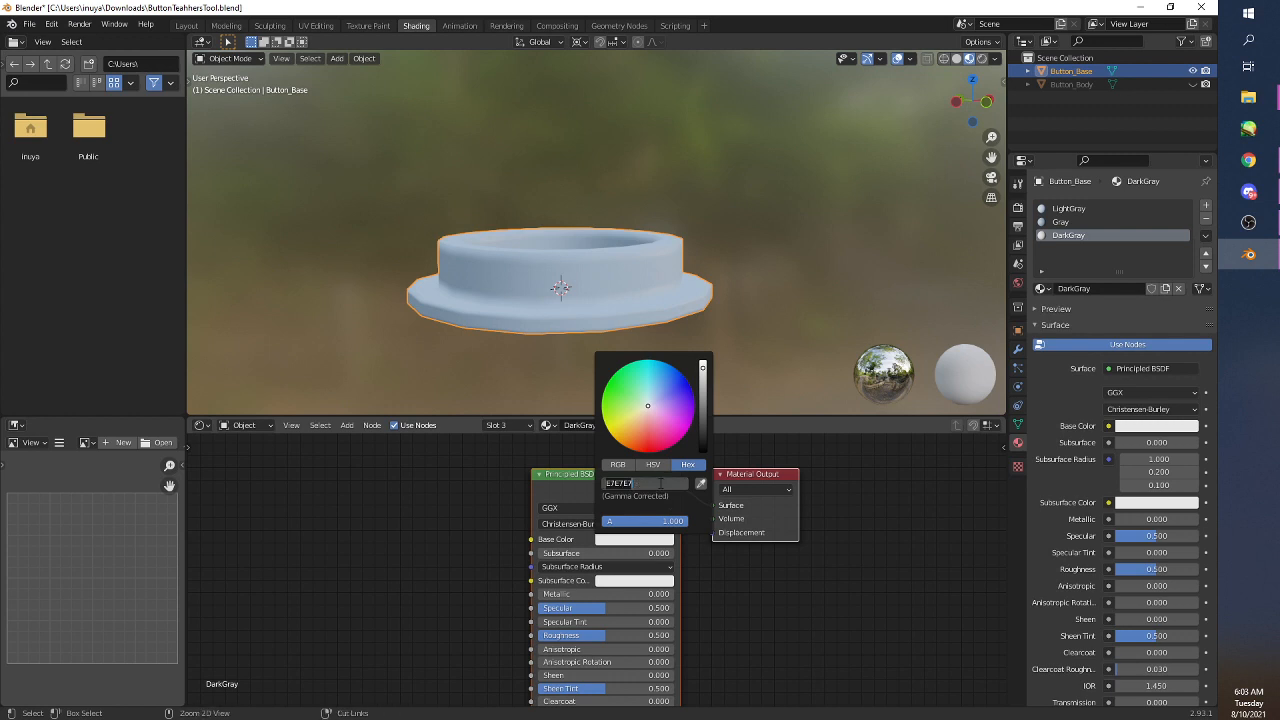
pyautogui.hotkey('ctrl', 'v')
pyautogui.press('Return')
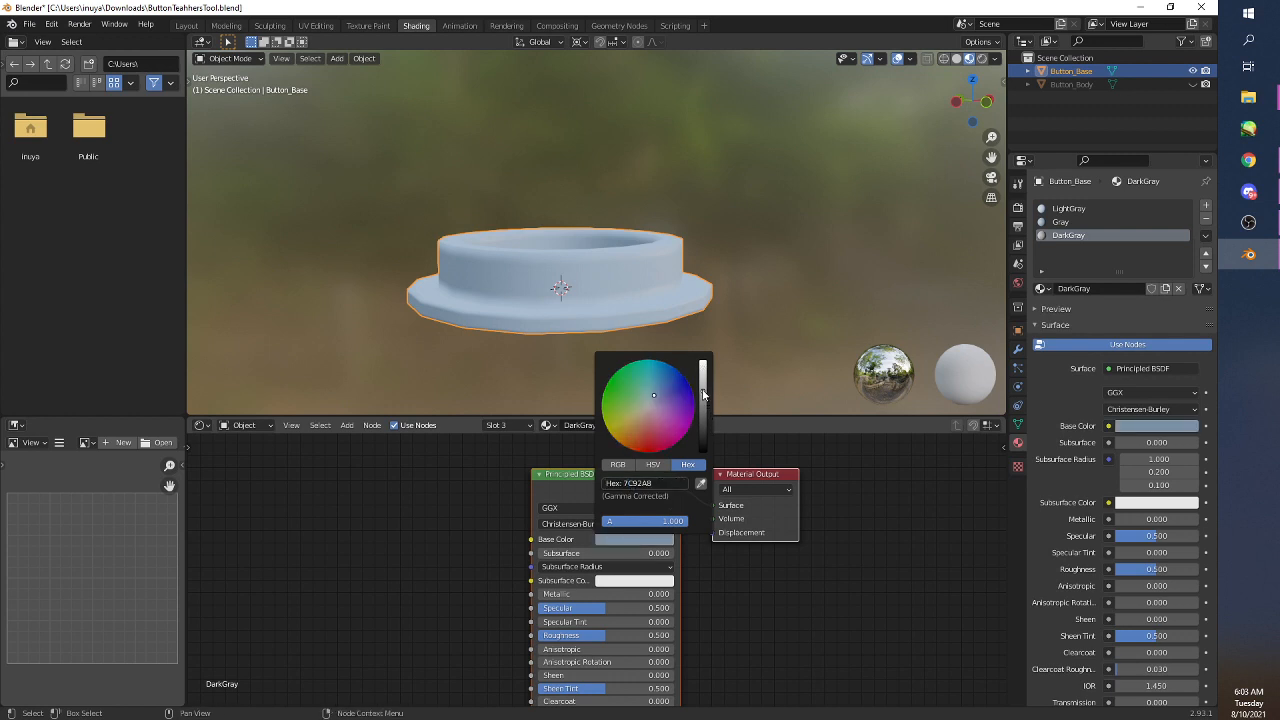
pyautogui.moveTo(703, 395); pyautogui.dragTo(703, 407)
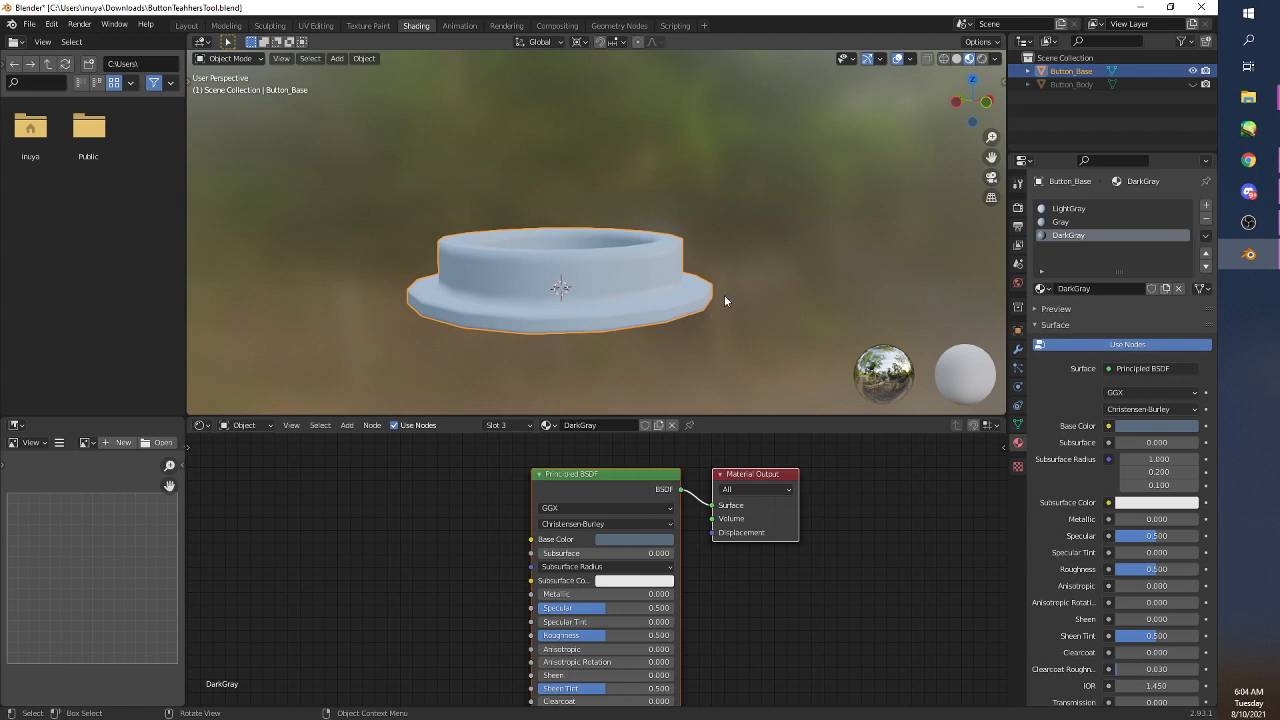
# - Select all Button_Base faces below the ring's top band through the mesh from the front and assign the Gray material to them
pyautogui.press('Tab')
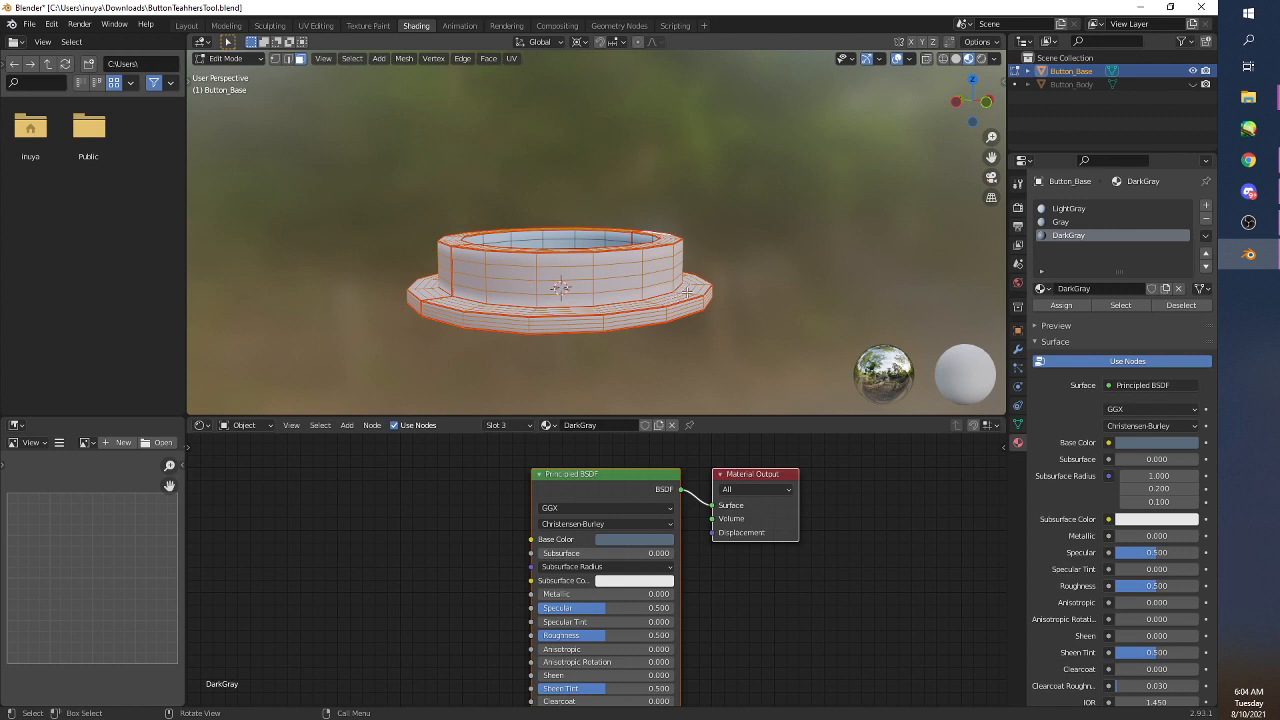
pyautogui.press('`')
pyautogui.click(634, 251)
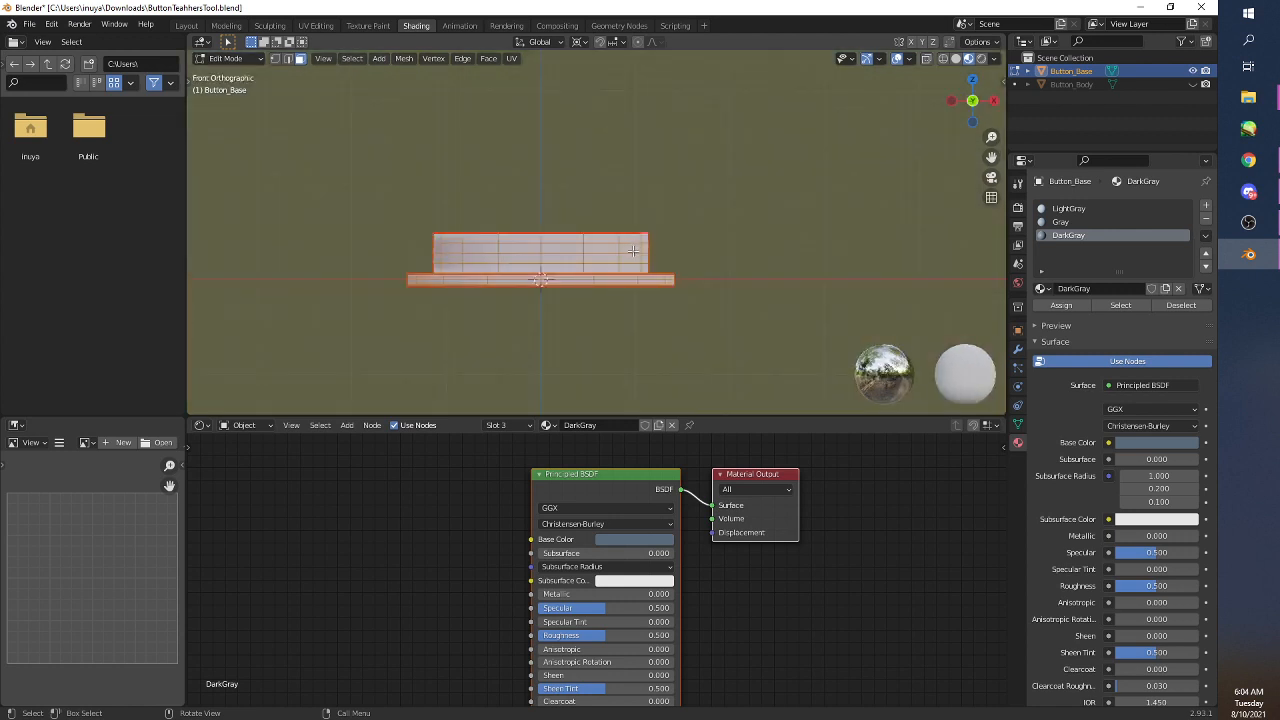
pyautogui.hotkey('shift', 'z')
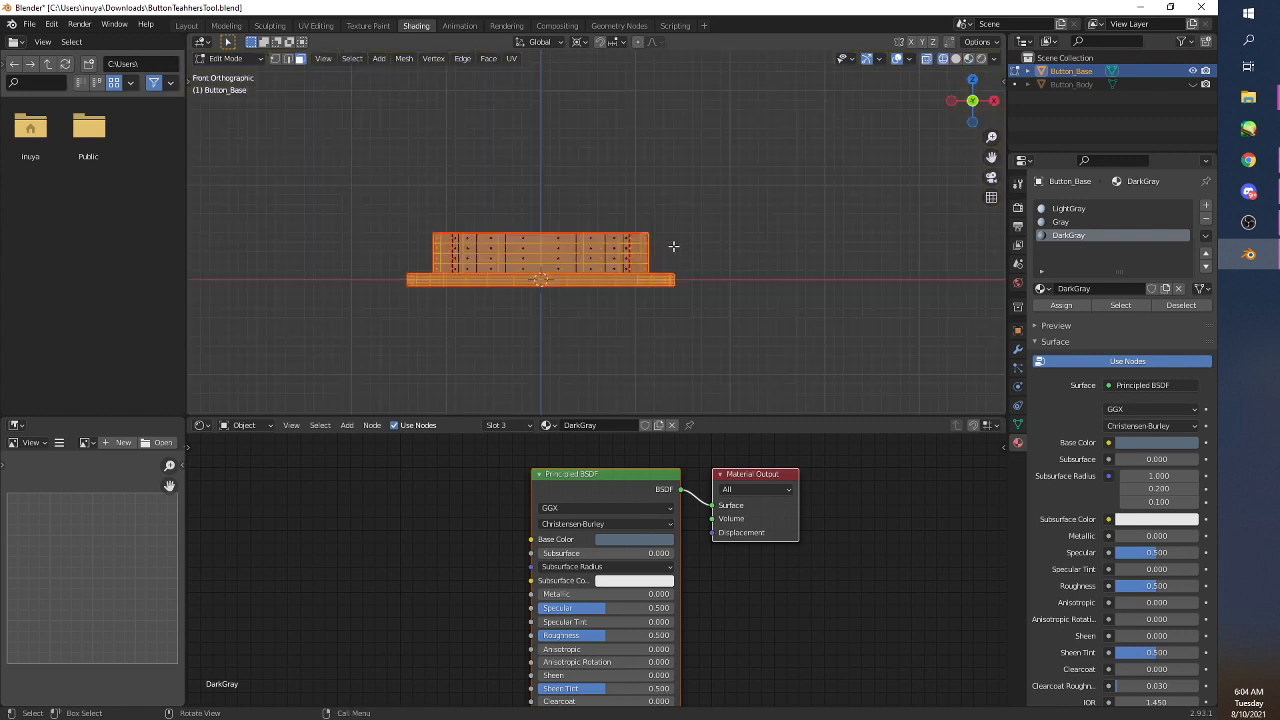
pyautogui.click(676, 244)
pyautogui.scroll(2, 626, 294)
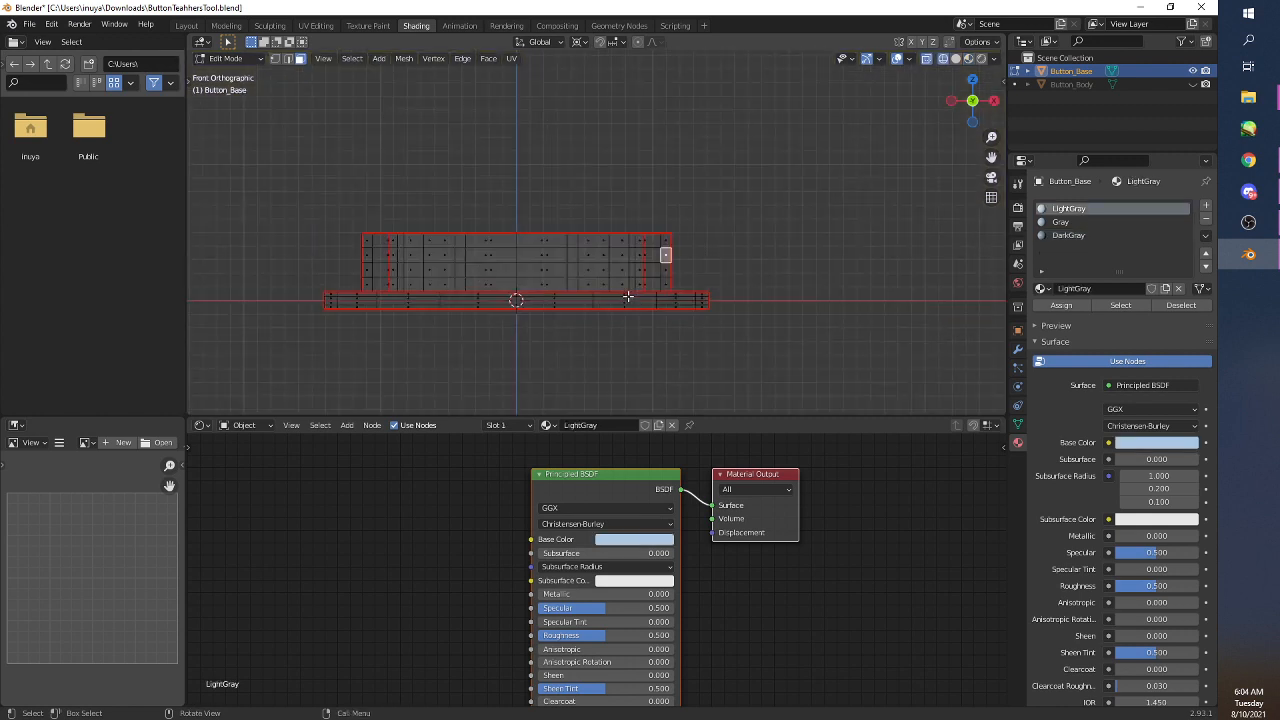
pyautogui.scroll(1, 606, 313)
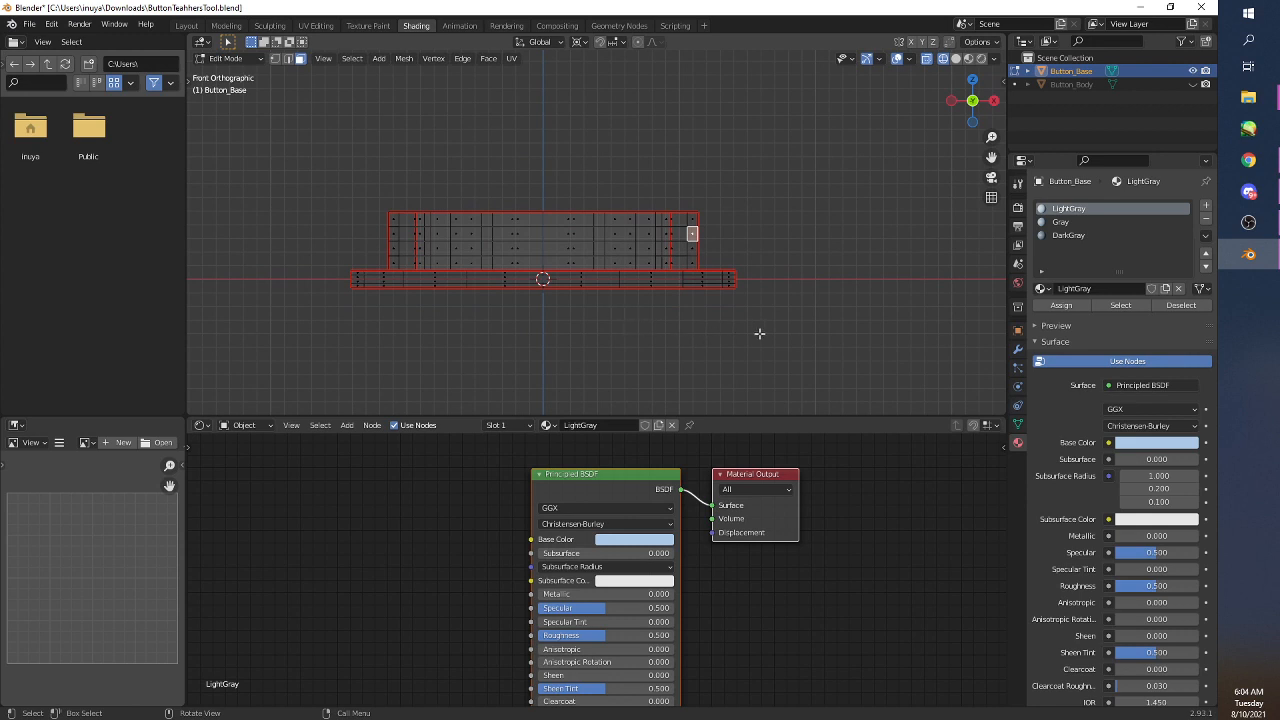
pyautogui.moveTo(792, 338); pyautogui.dragTo(328, 231)
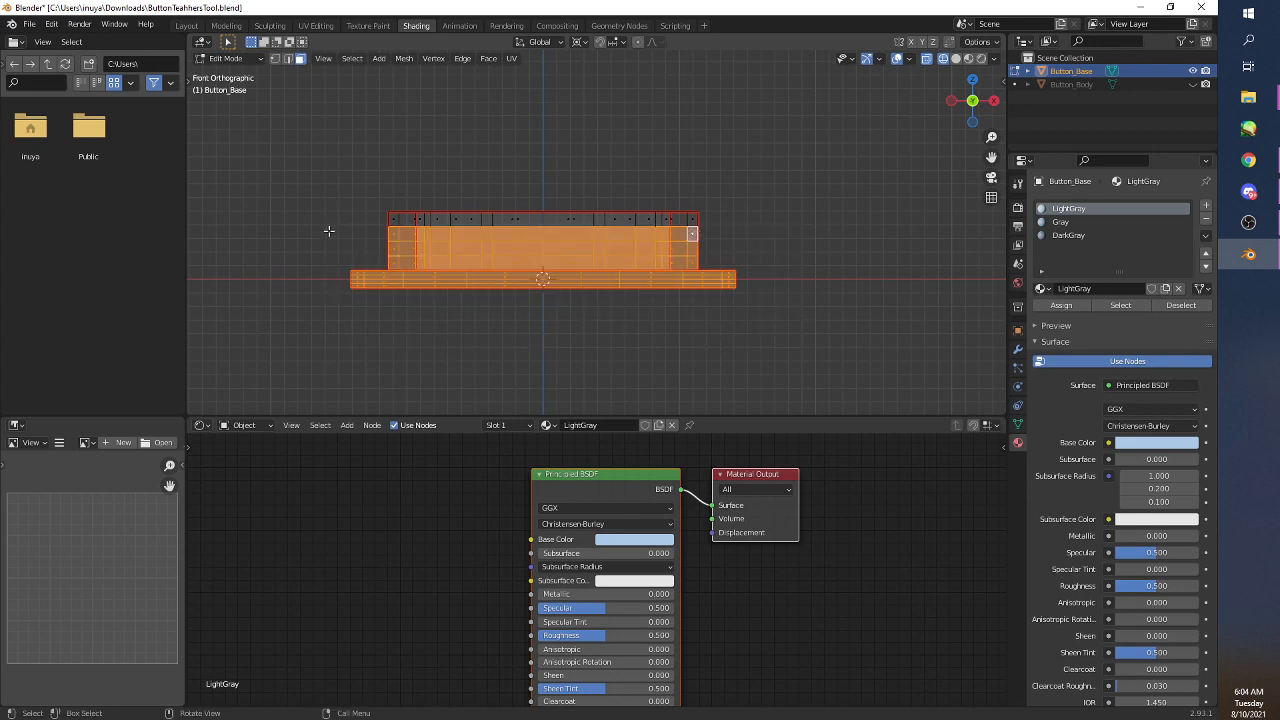
pyautogui.click(1084, 223)
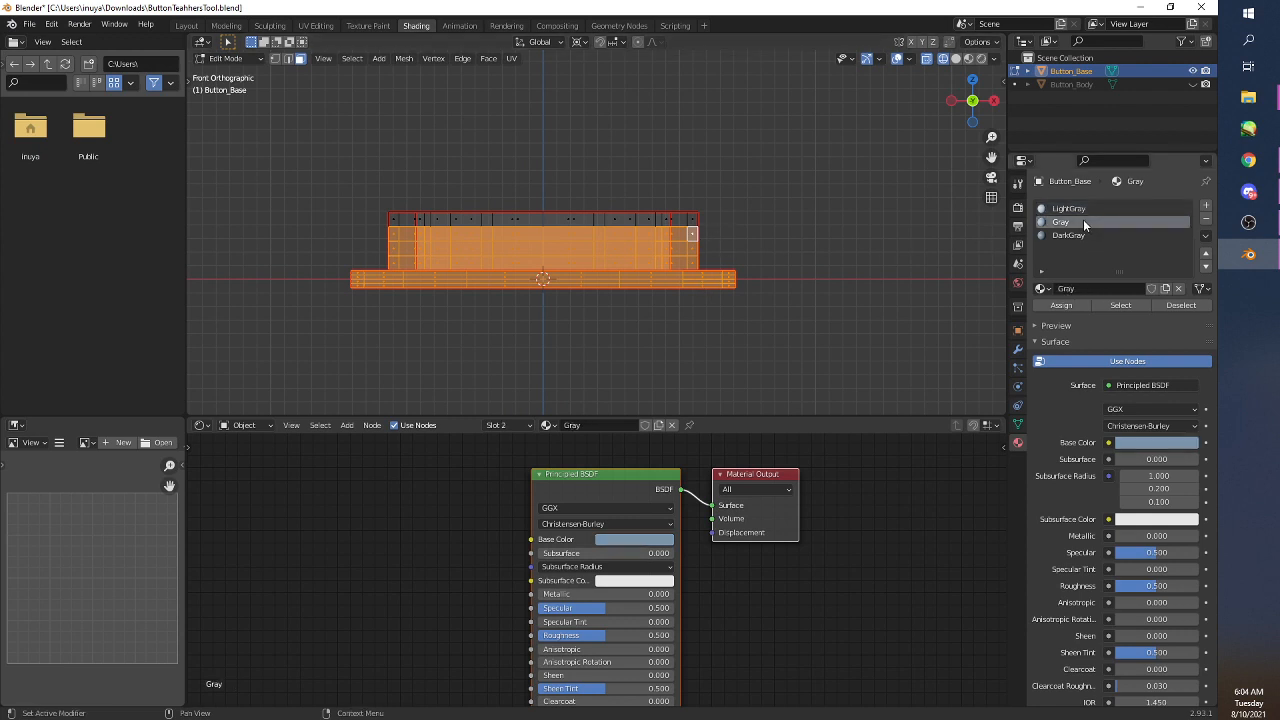
pyautogui.click(1063, 305)
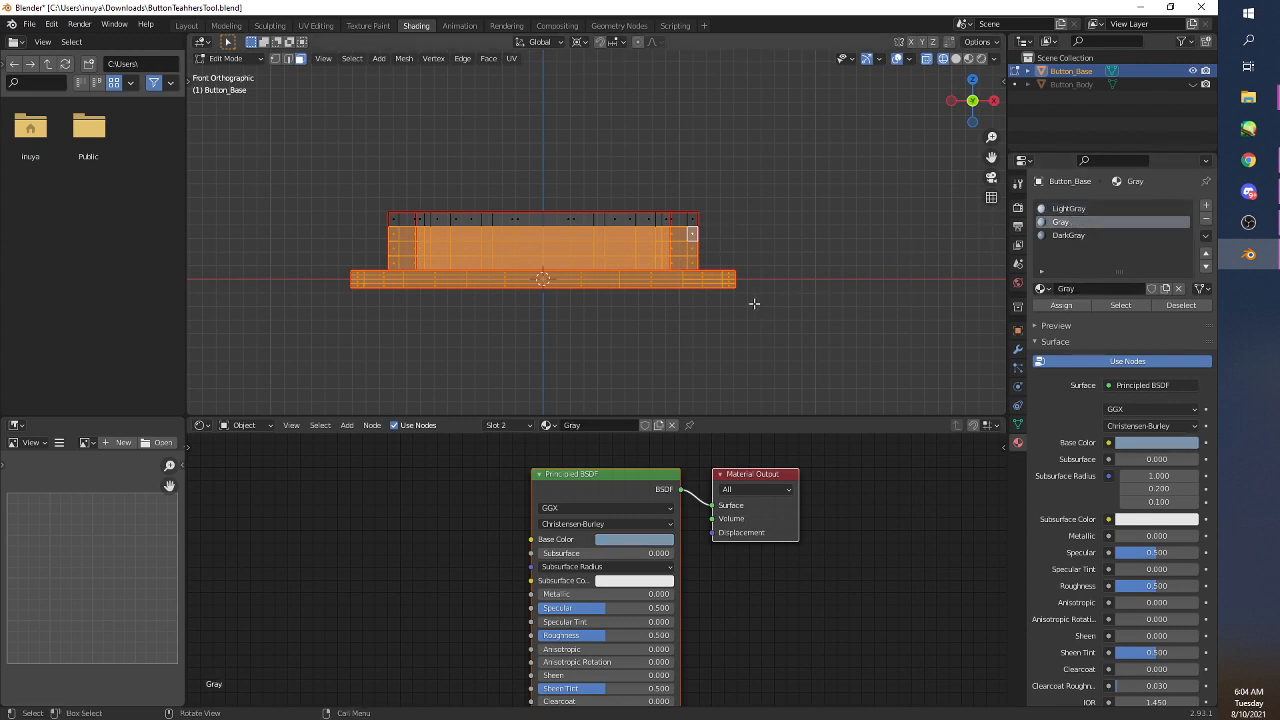
# - Assign DarkGray to the ring's two lower face bands and the flange, and return to Object Mode in material preview
pyautogui.hotkey('alt', 'a')
pyautogui.moveTo(767, 323); pyautogui.dragTo(334, 245)
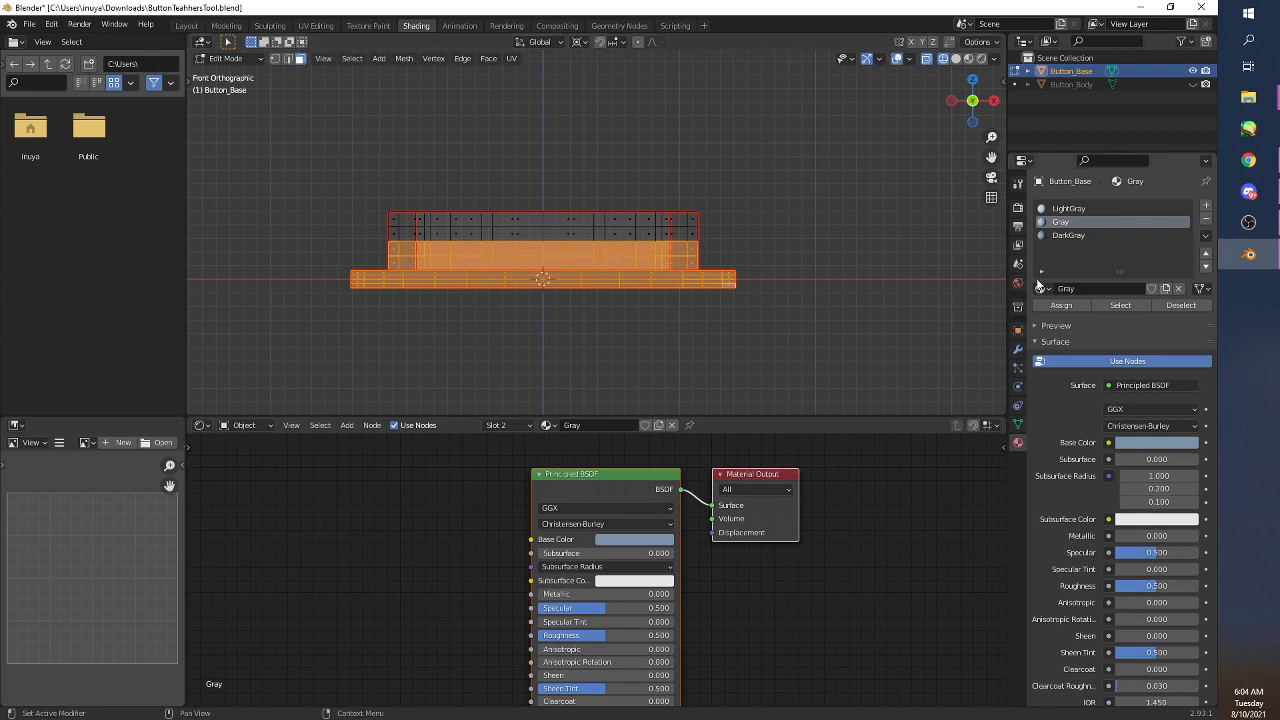
pyautogui.click(1077, 237)
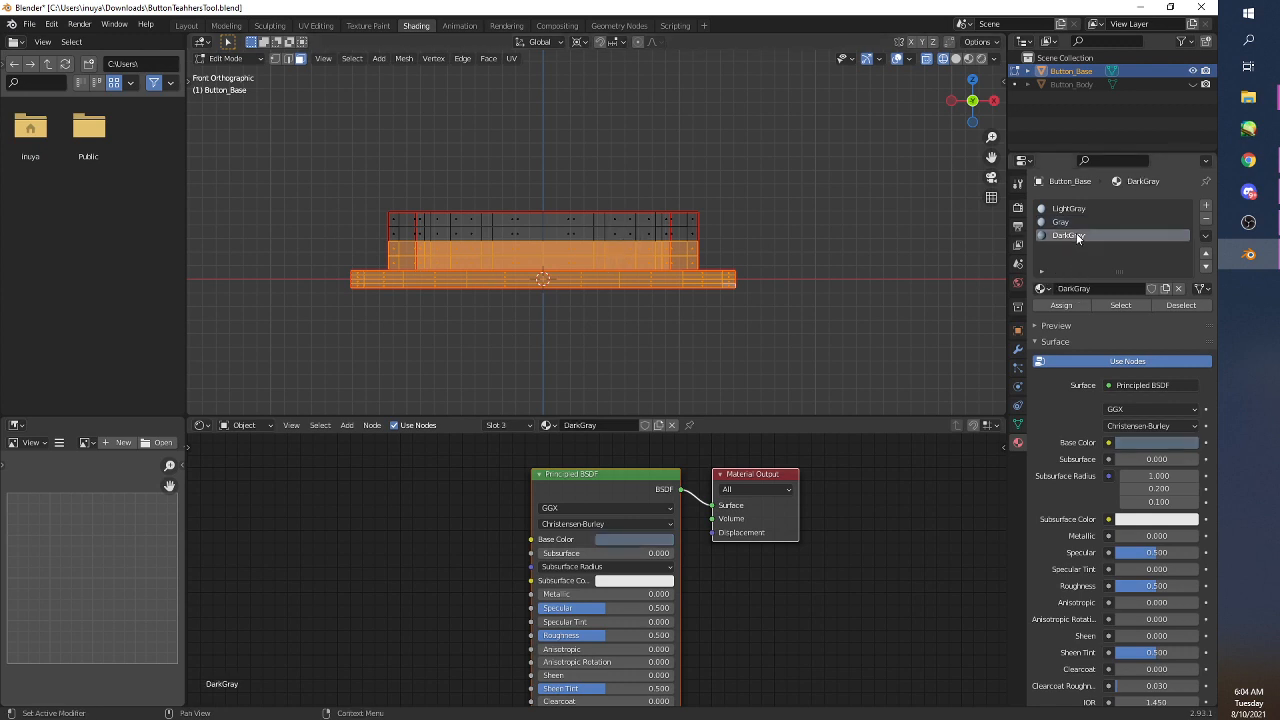
pyautogui.click(1062, 306)
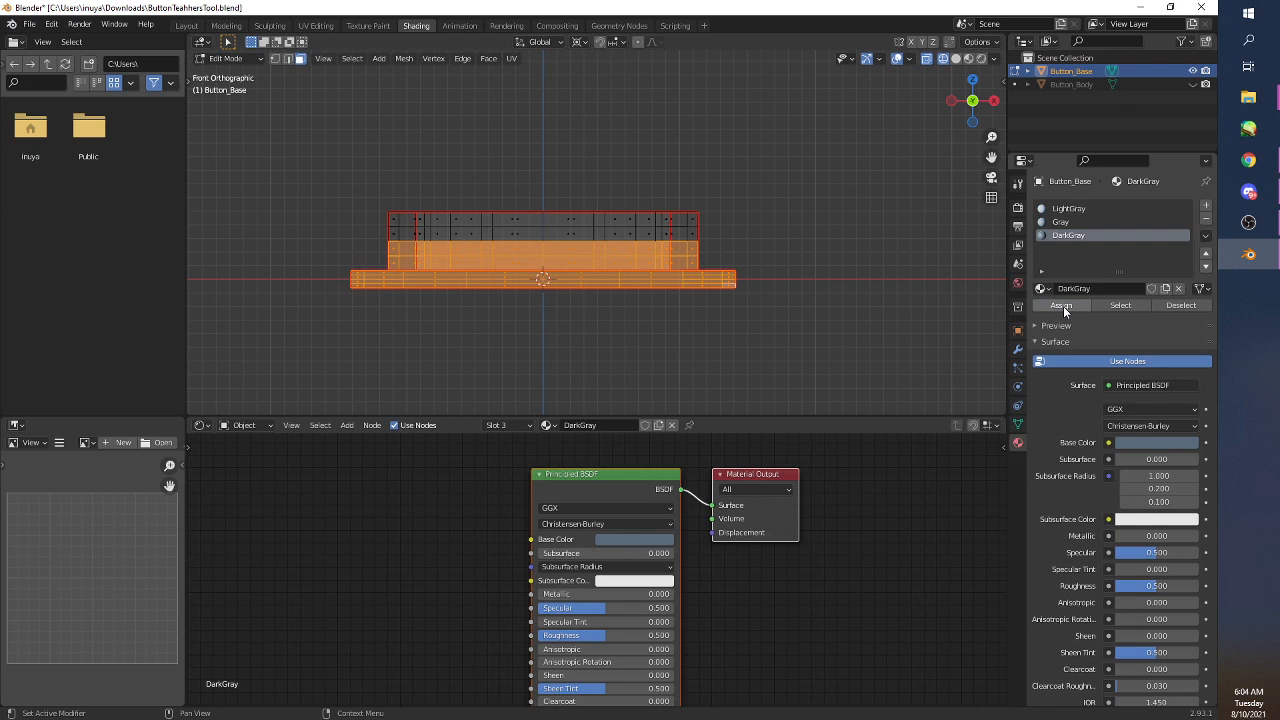
pyautogui.click(853, 222)
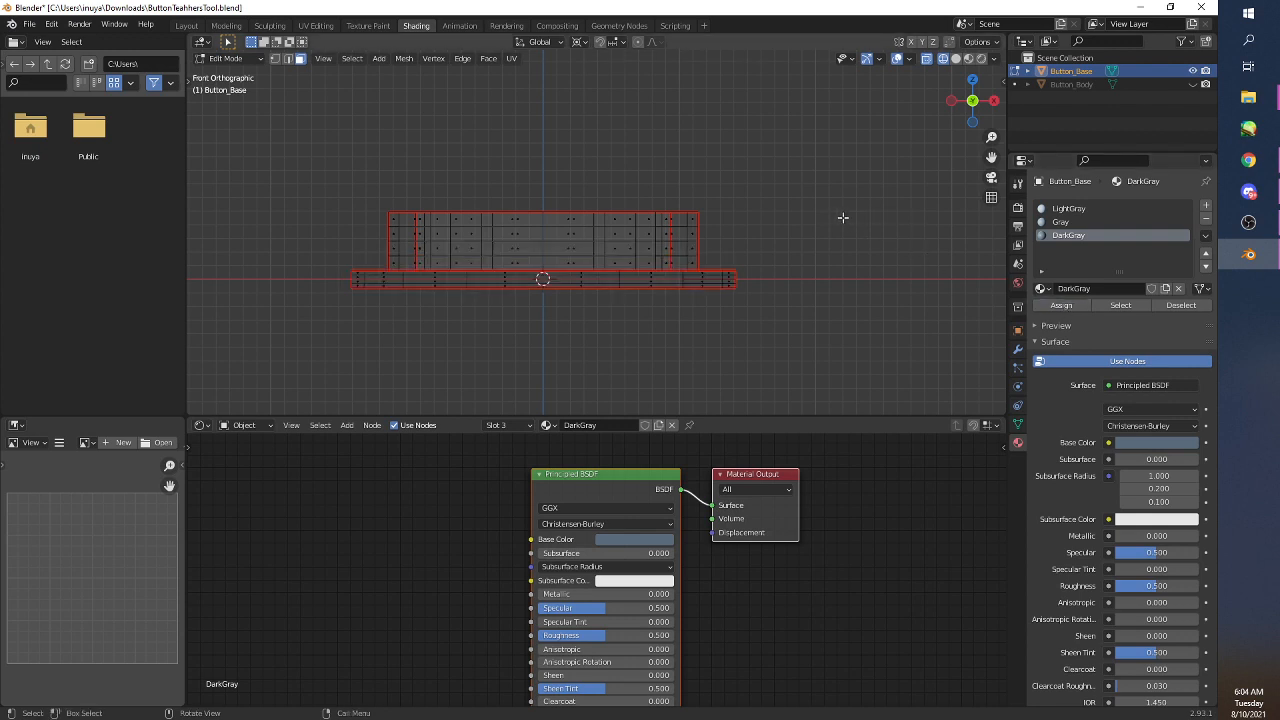
pyautogui.hotkey('shift', 'z')
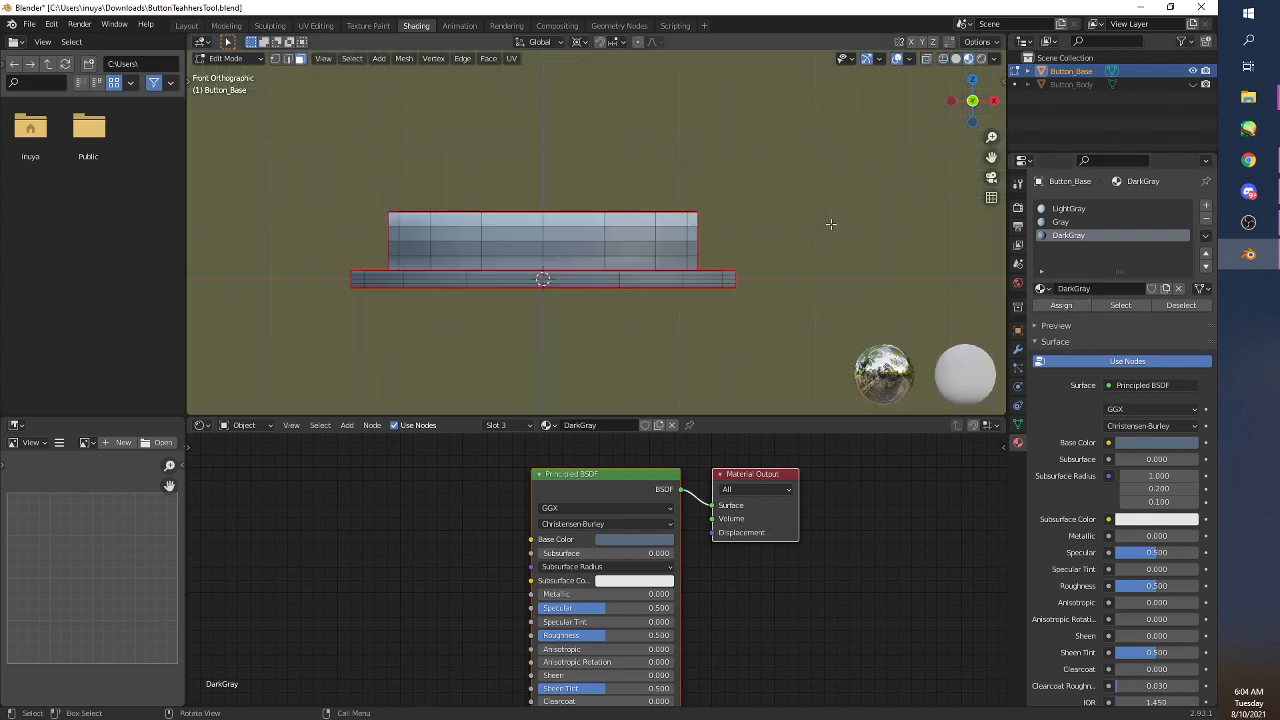
pyautogui.moveTo(832, 235); pyautogui.dragTo(872, 263, button='middle')
pyautogui.press('Tab')
pyautogui.click(857, 258)
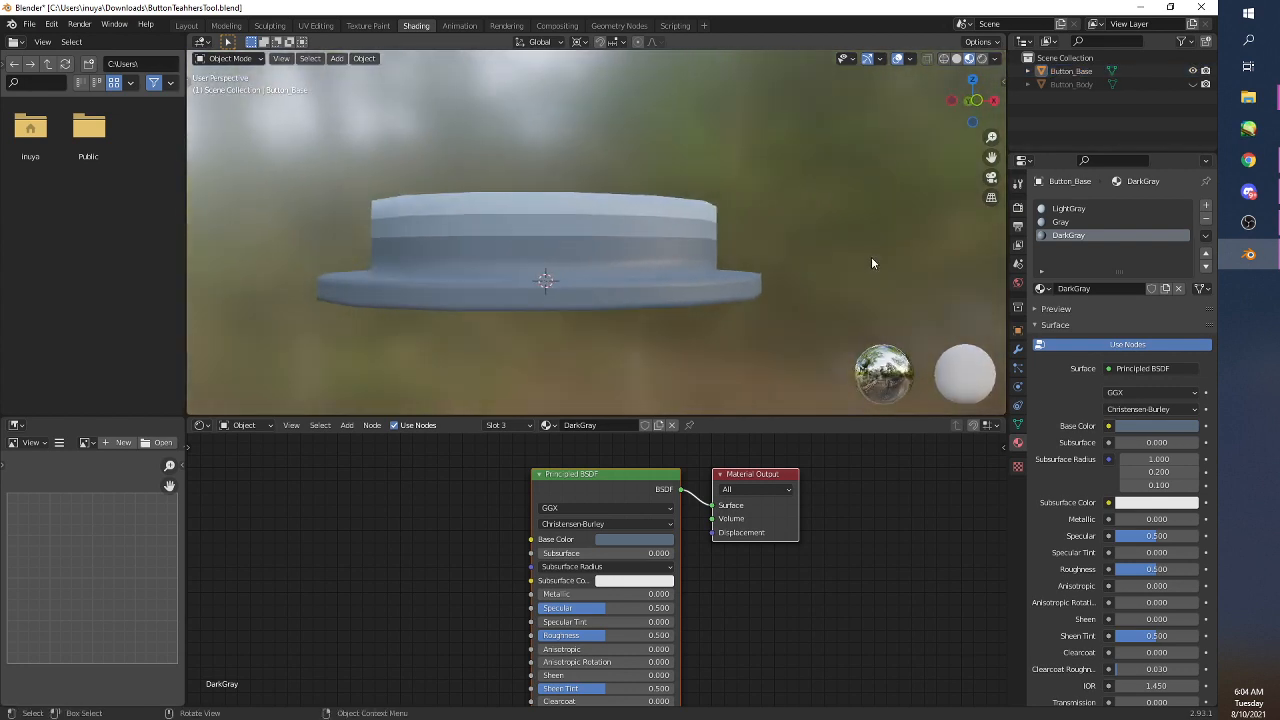
# - Add a fourth material slot to Button_Base and create a new material named DarkerGray in it
pyautogui.scroll(-3, 752, 277)
pyautogui.moveTo(731, 286)
pyautogui.mouseDown(button='middle')
pyautogui.moveTo(737, 314)
pyautogui.moveTo(766, 303)
pyautogui.moveTo(724, 298)
pyautogui.mouseUp(button='middle')
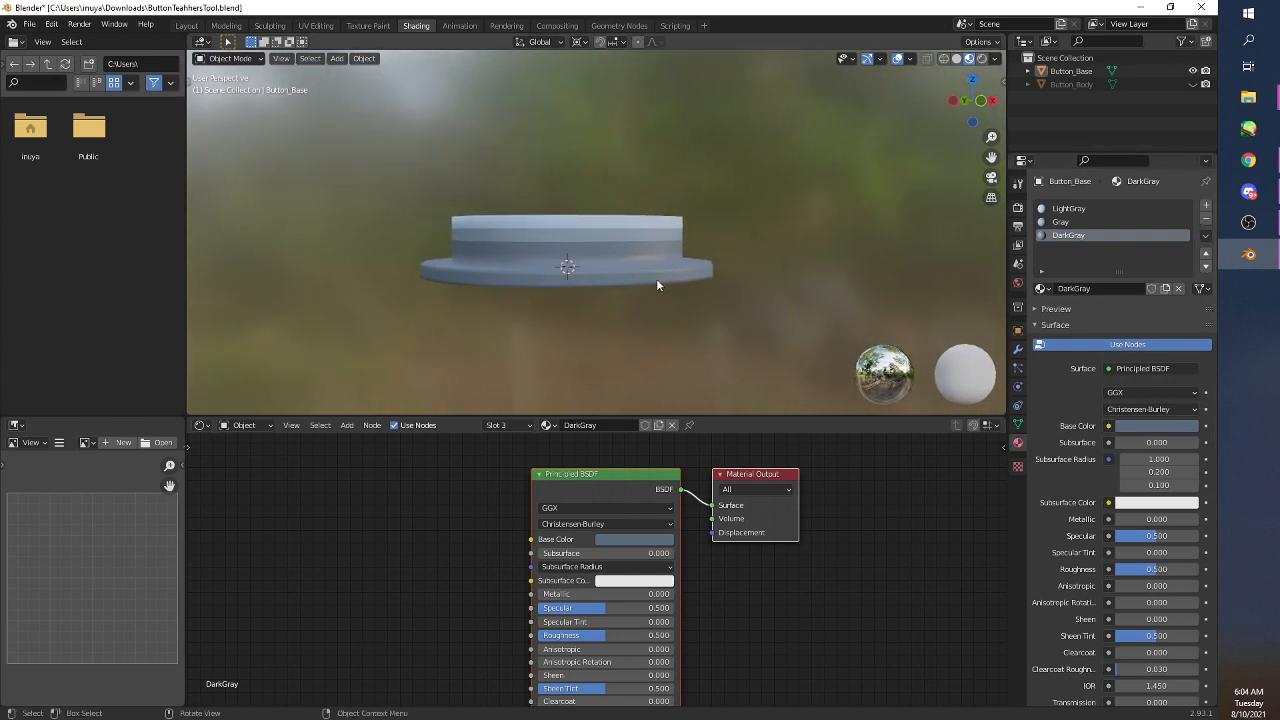
pyautogui.moveTo(636, 275); pyautogui.dragTo(641, 306, button='middle')
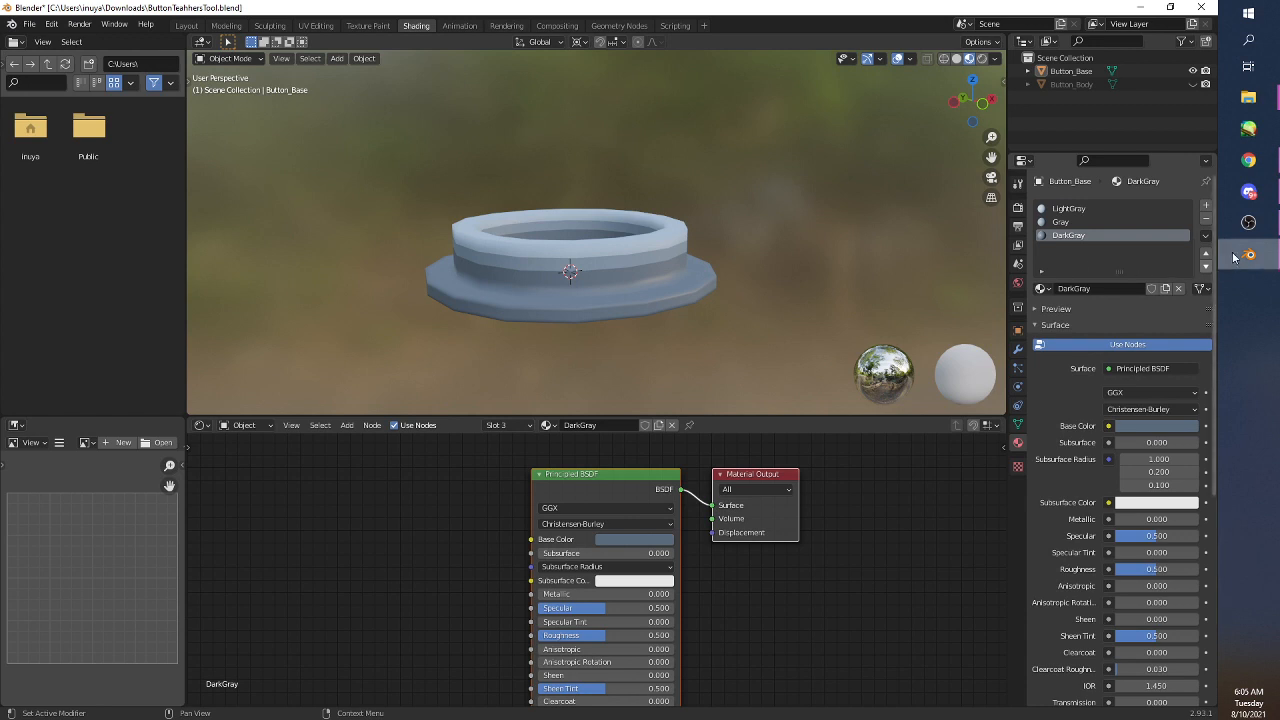
pyautogui.click(1206, 206)
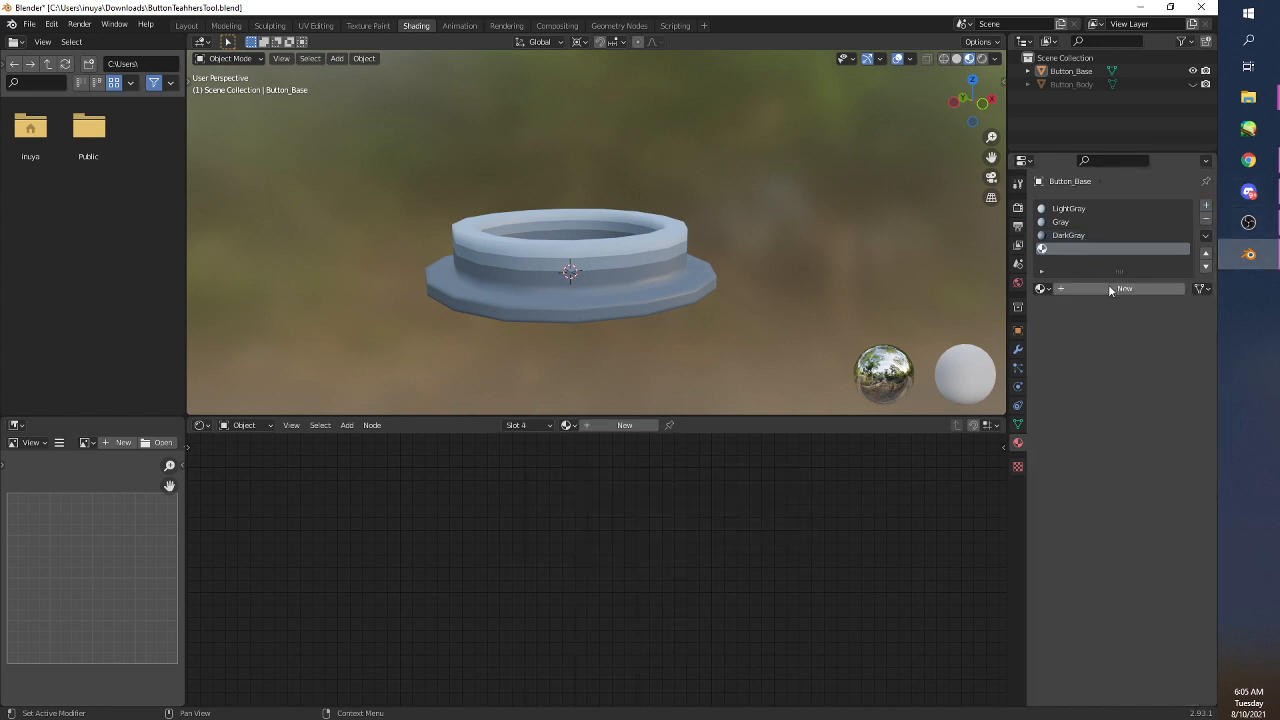
pyautogui.click(1111, 288)
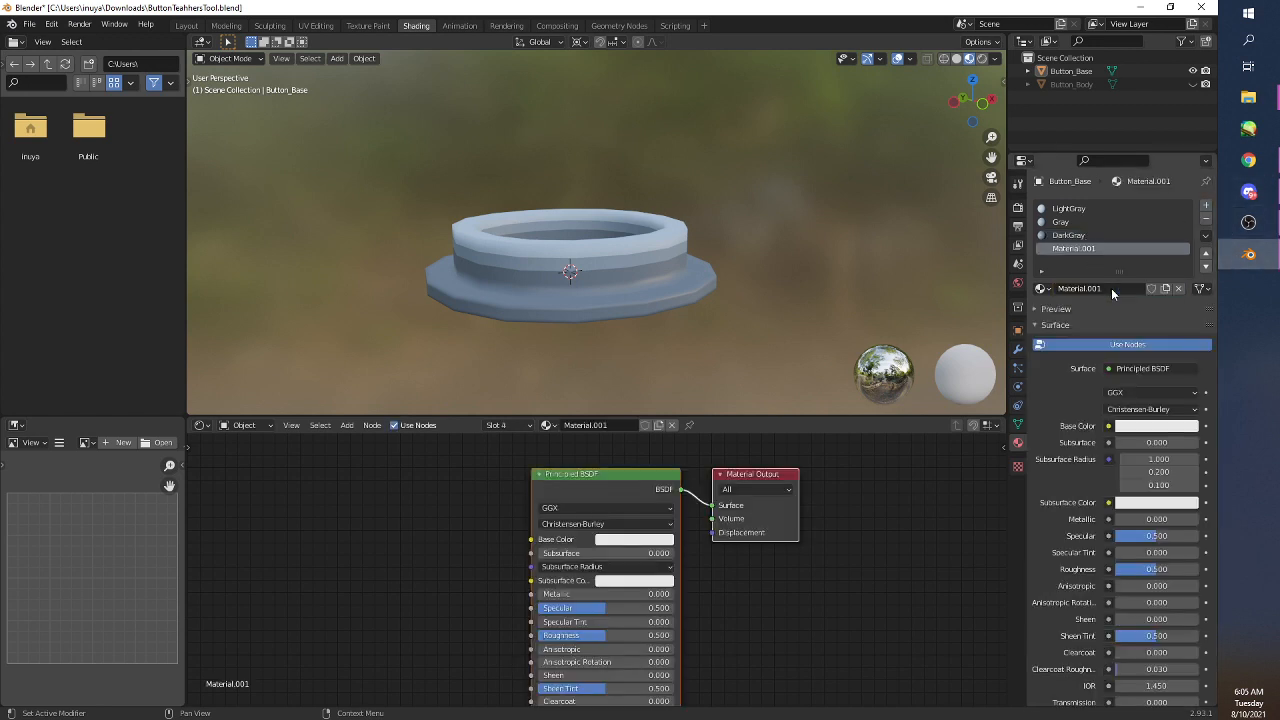
pyautogui.doubleClick(1067, 252)
pyautogui.write('DarkerGray')
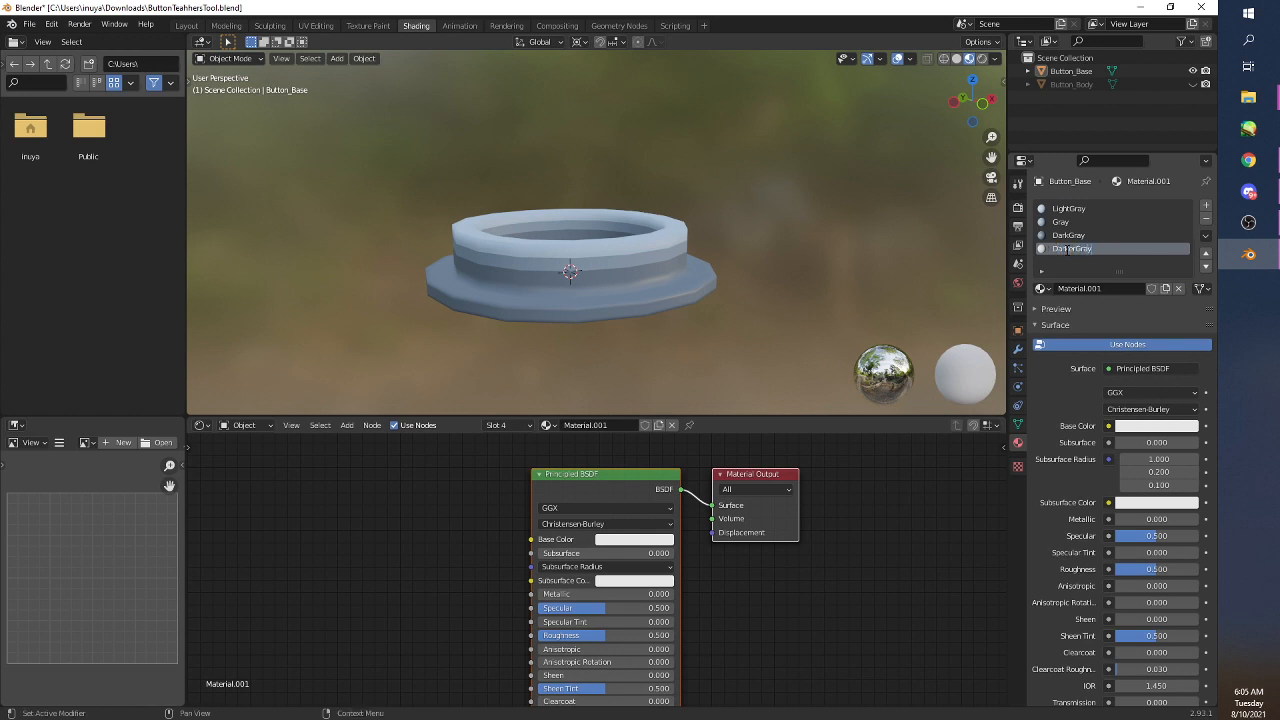
pyautogui.press('Return')
# - Copy the hex value of the DarkGray material's base color
pyautogui.click(1068, 235)
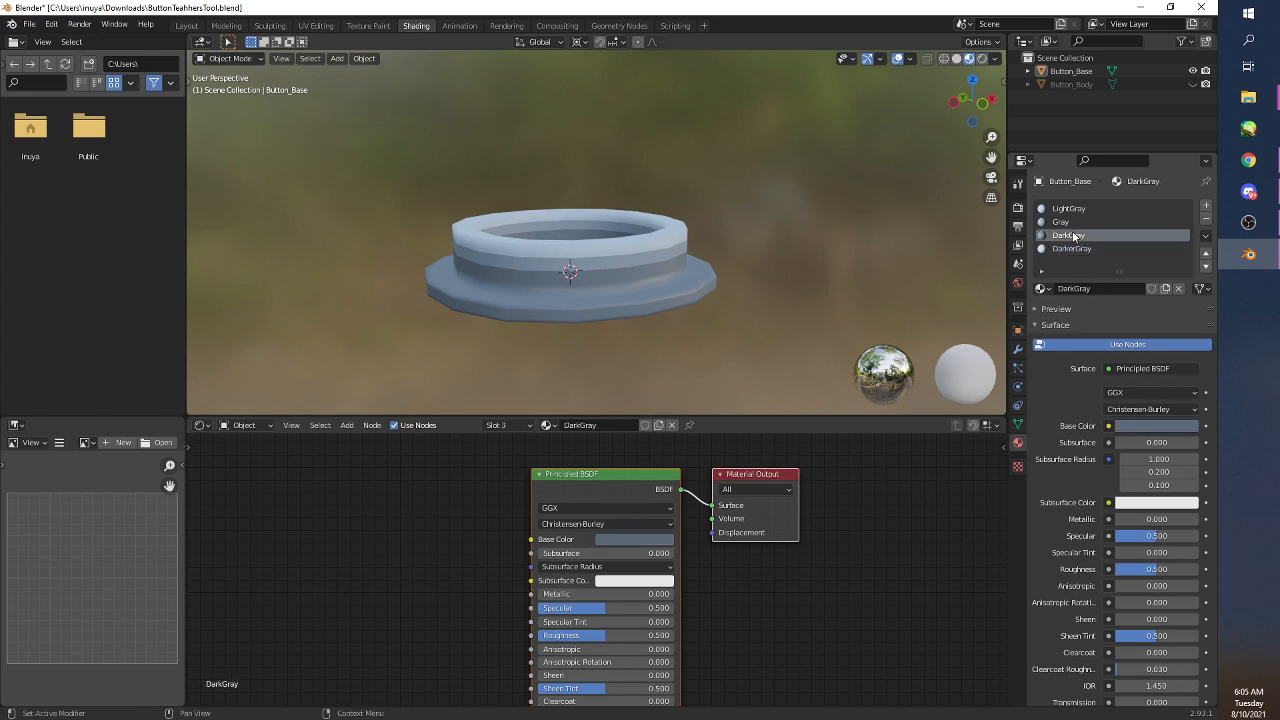
pyautogui.click(656, 540)
pyautogui.click(653, 481)
pyautogui.hotkey('ctrl', 'c')
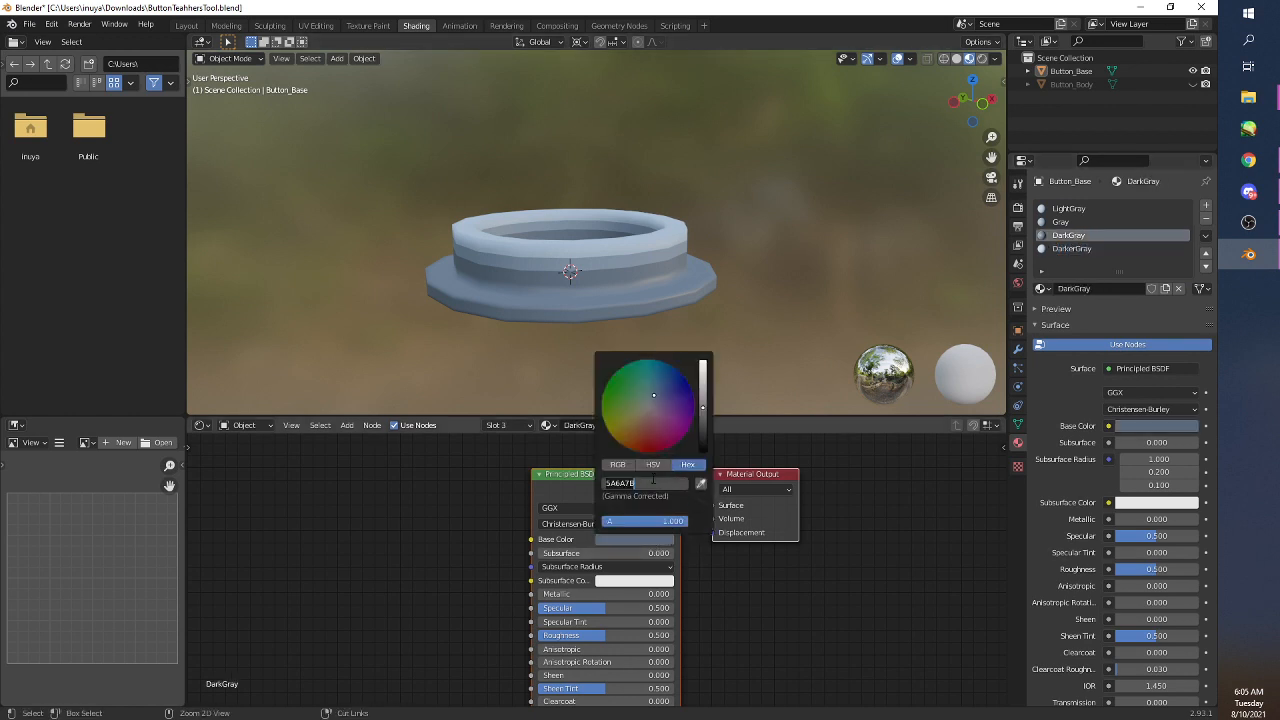
# - Paste the copied hex 5A6A7B as DarkerGray's base color and lower its brightness to a much darker slate
pyautogui.click(1076, 250)
pyautogui.click(1076, 249)
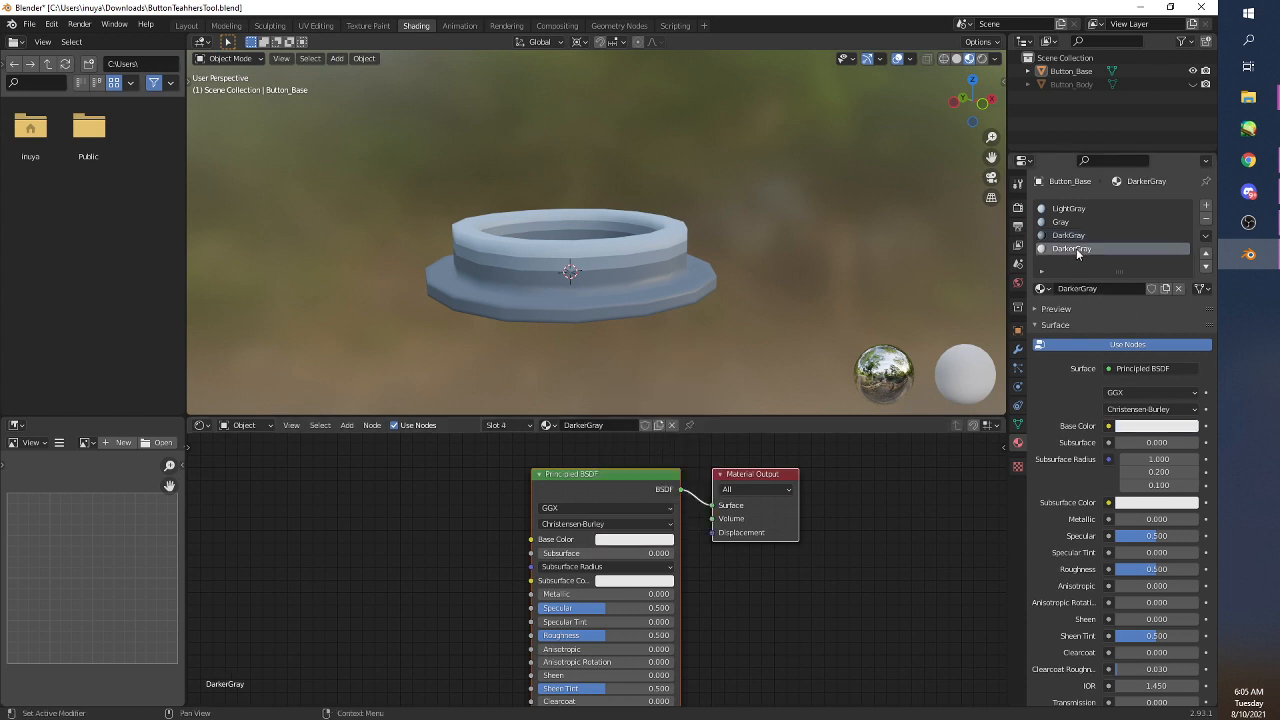
pyautogui.click(657, 541)
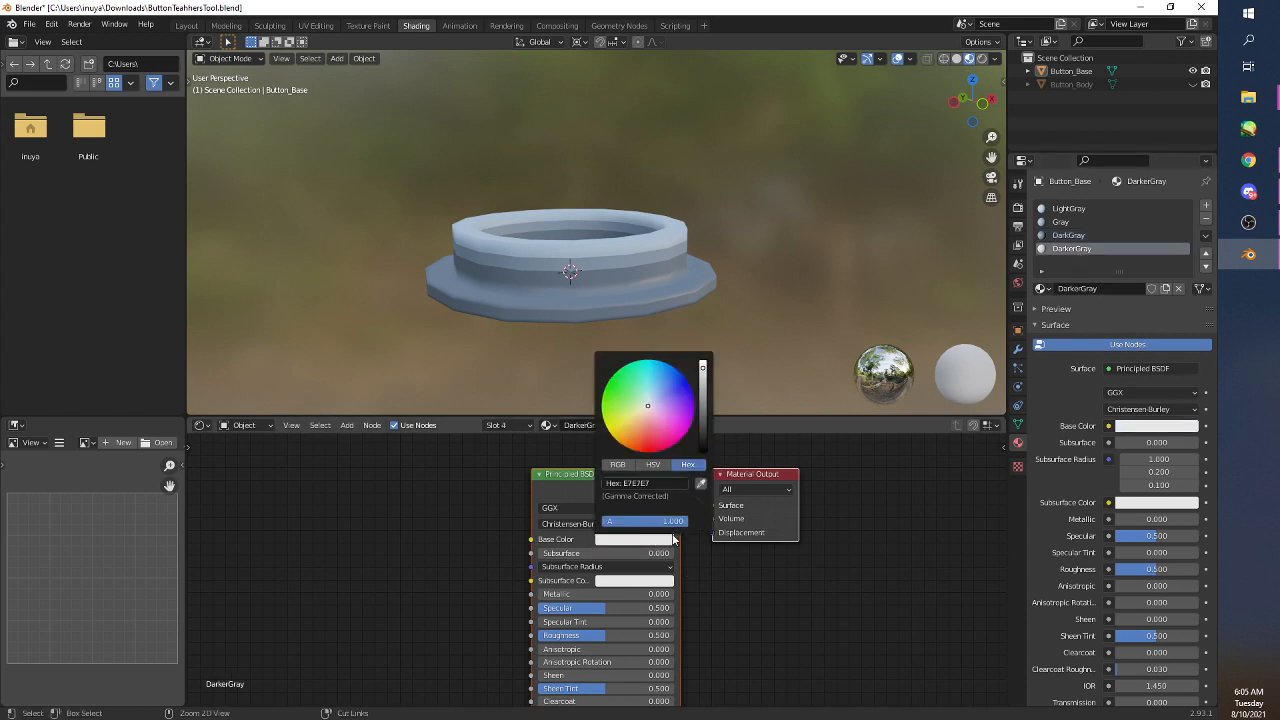
pyautogui.click(658, 483)
pyautogui.hotkey('ctrl', 'v')
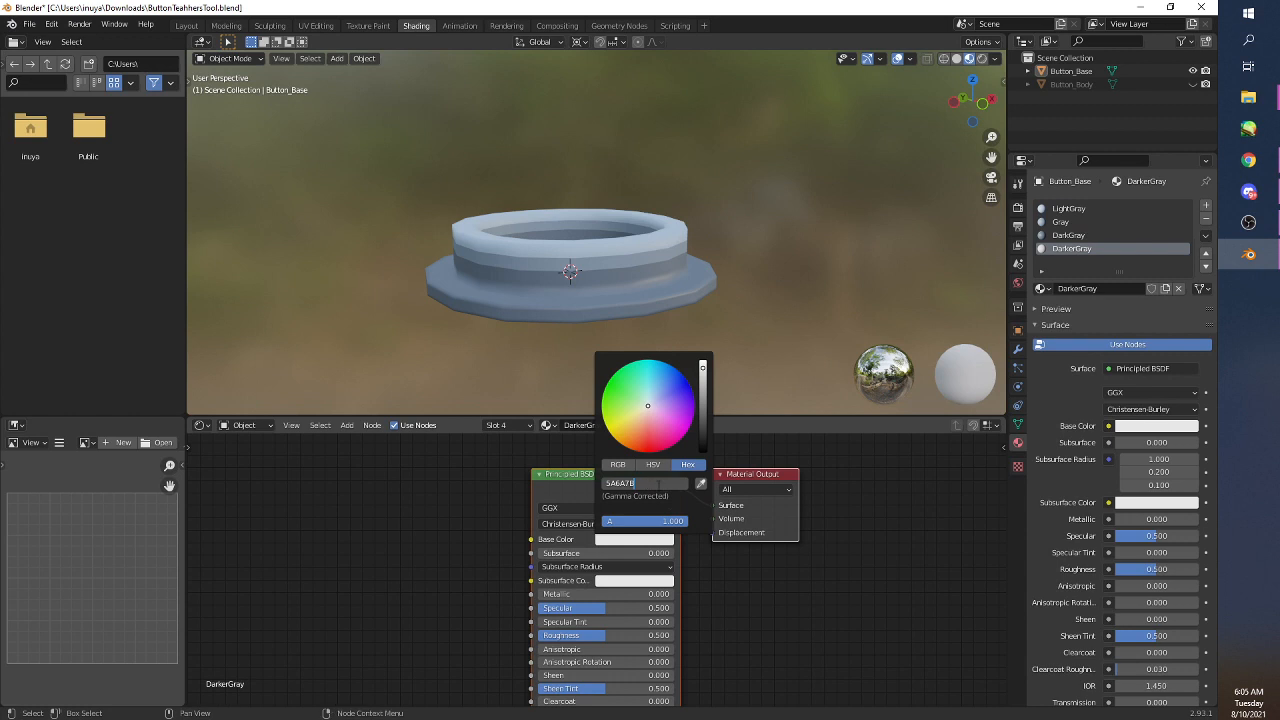
pyautogui.press('Return')
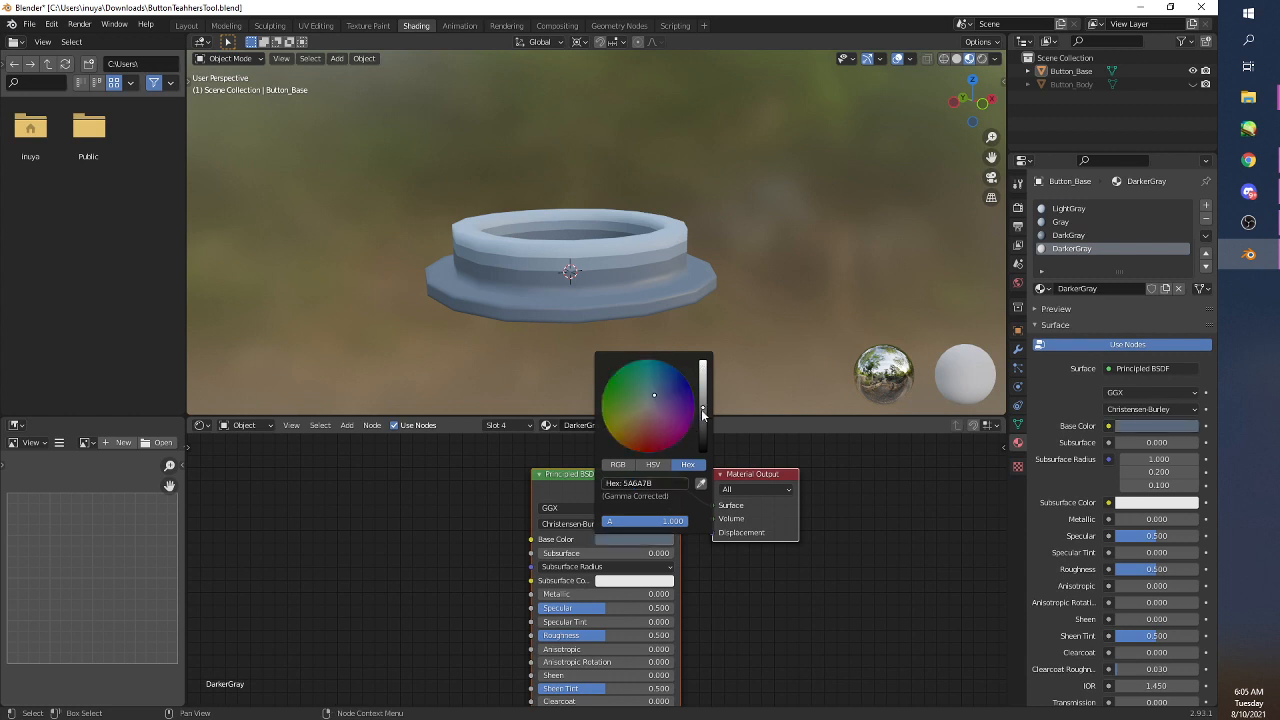
pyautogui.moveTo(703, 414); pyautogui.dragTo(703, 419)
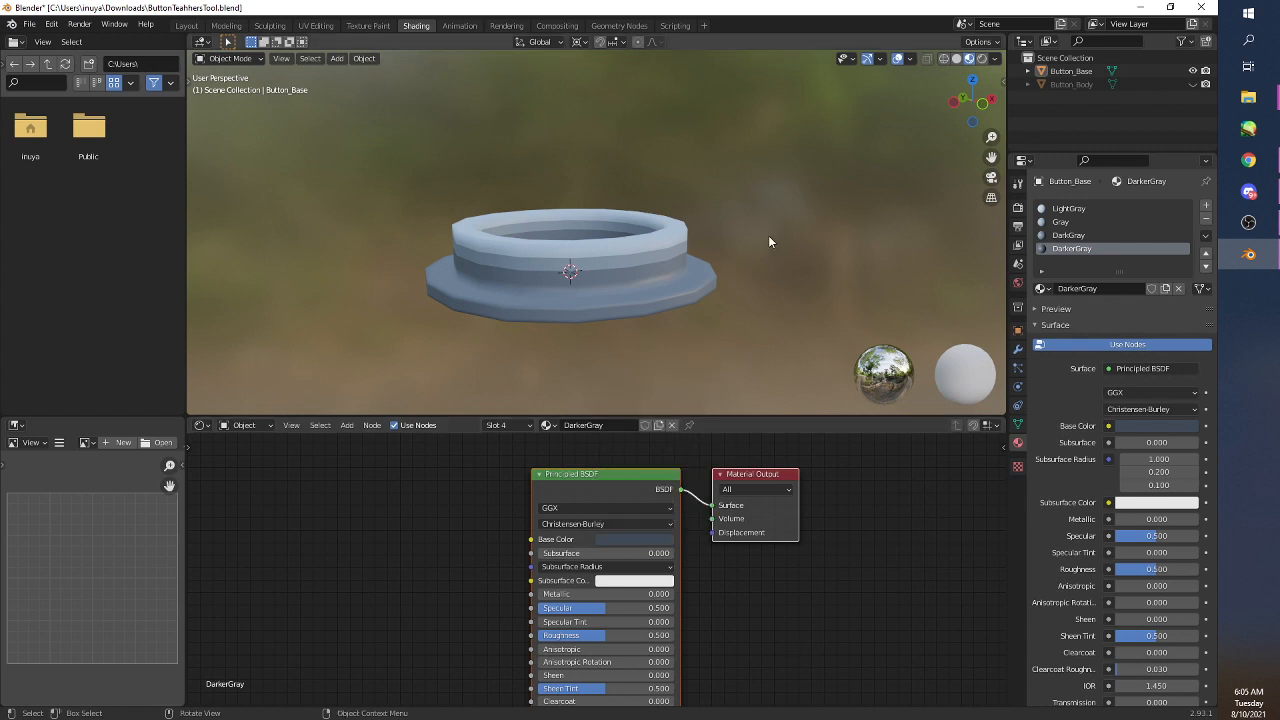
# - Select the side and underside faces of Button_Base's flange from the front in wireframe and assign the DarkerGray material to them
pyautogui.press('`')
pyautogui.click(696, 213)
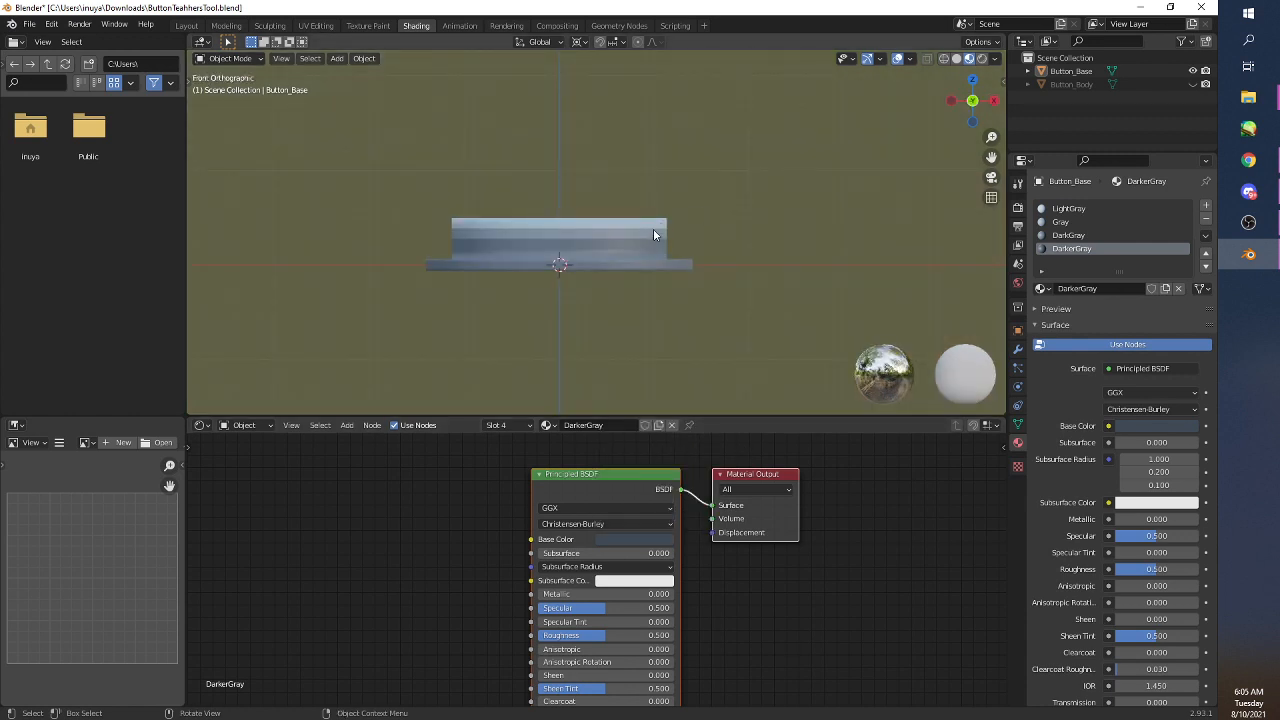
pyautogui.press('Tab')
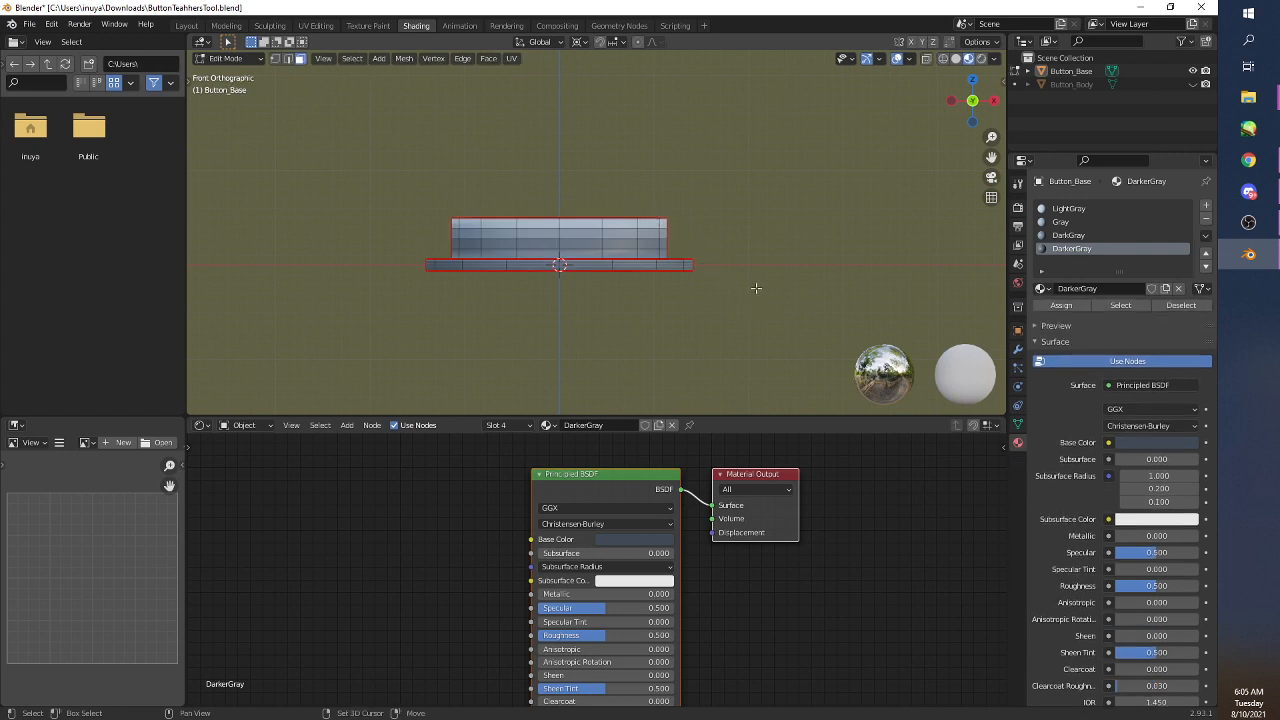
pyautogui.hotkey('shift', 'z')
pyautogui.scroll(3, 706, 317)
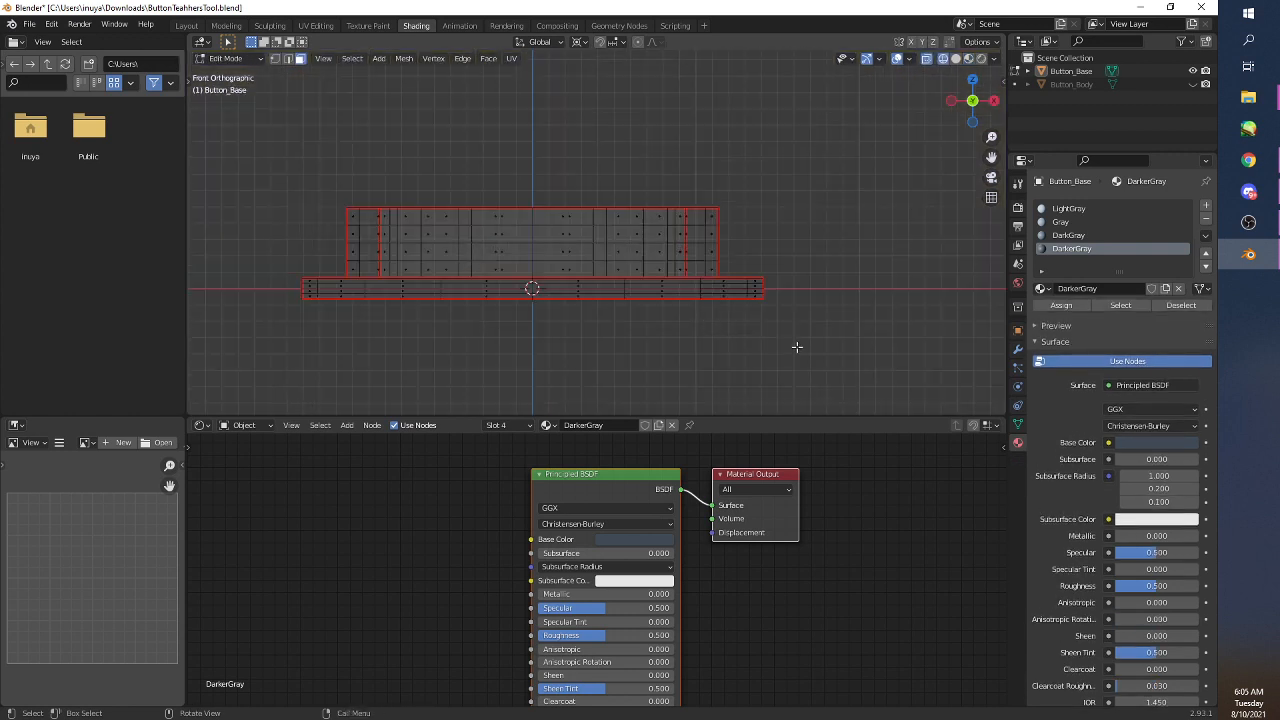
pyautogui.scroll(1, 797, 347)
pyautogui.moveTo(829, 351); pyautogui.dragTo(213, 289)
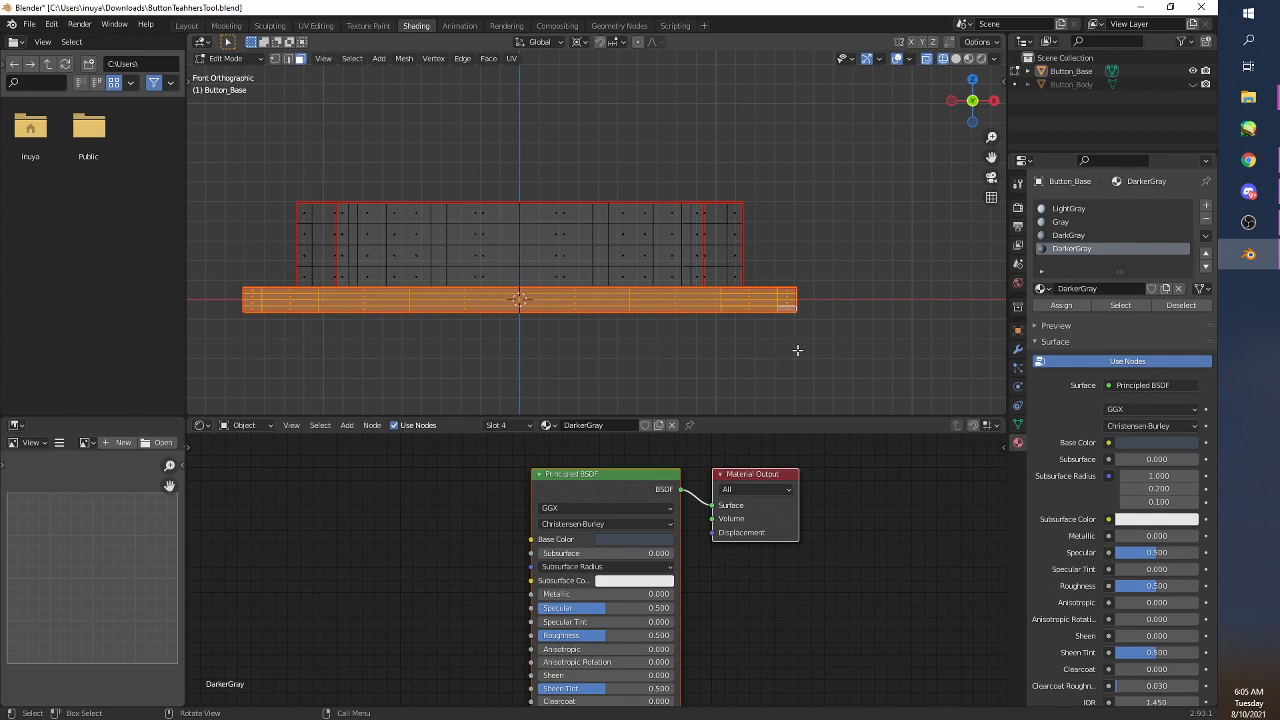
pyautogui.moveTo(815, 346)
pyautogui.mouseDown(button='middle')
pyautogui.moveTo(805, 390)
pyautogui.moveTo(801, 327)
pyautogui.mouseUp(button='middle')
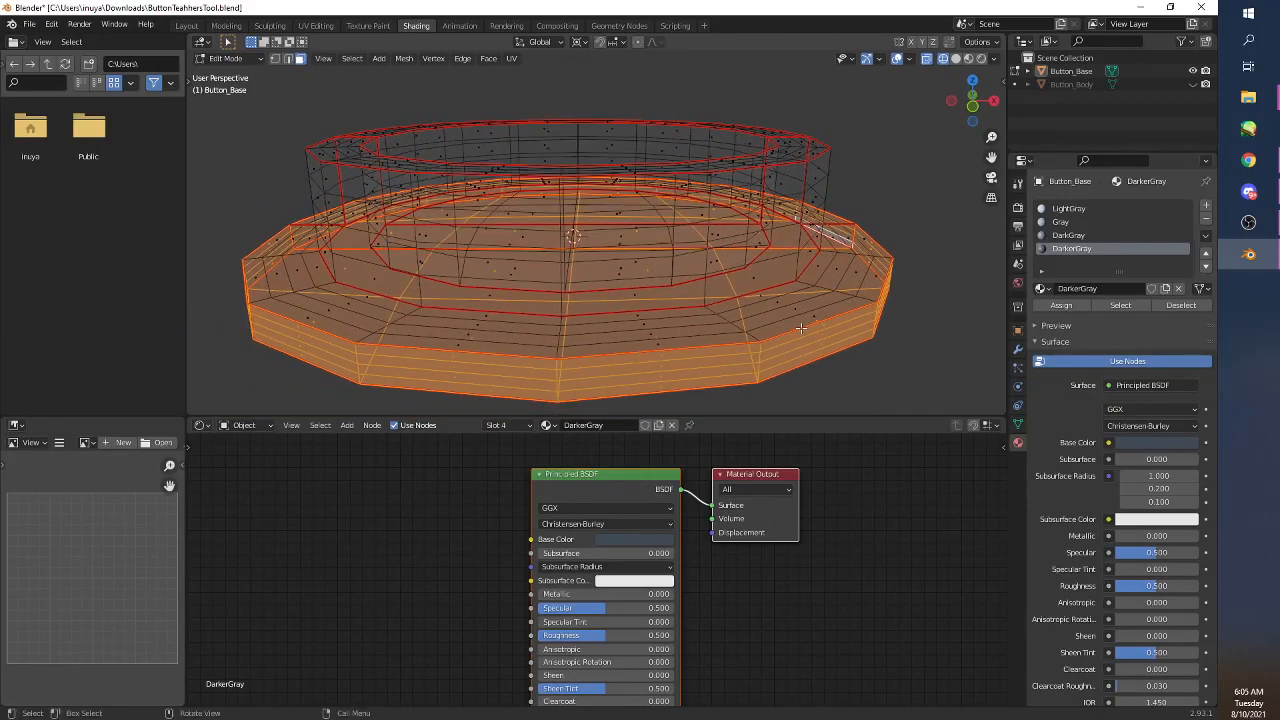
pyautogui.press('`')
pyautogui.click(728, 290)
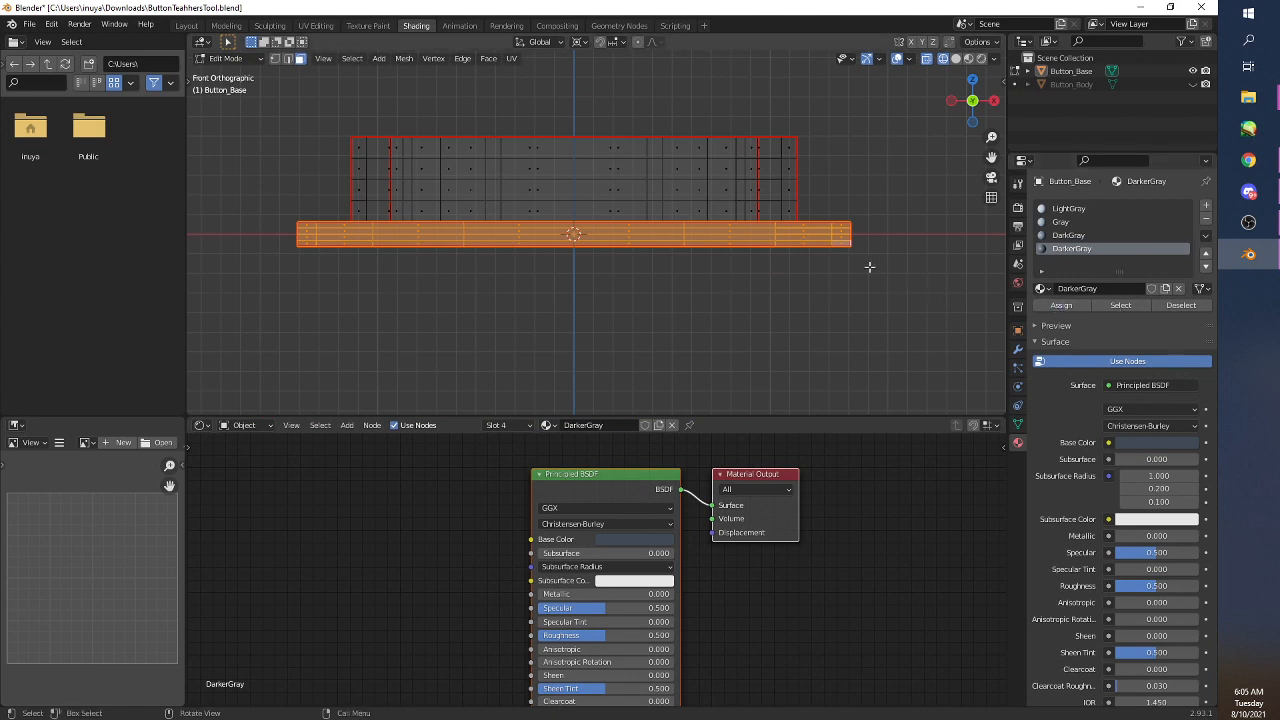
# - Return Button_Base to Object Mode in material preview and unhide Button_Body to view the whole colored button
pyautogui.press('z')
pyautogui.press('`')
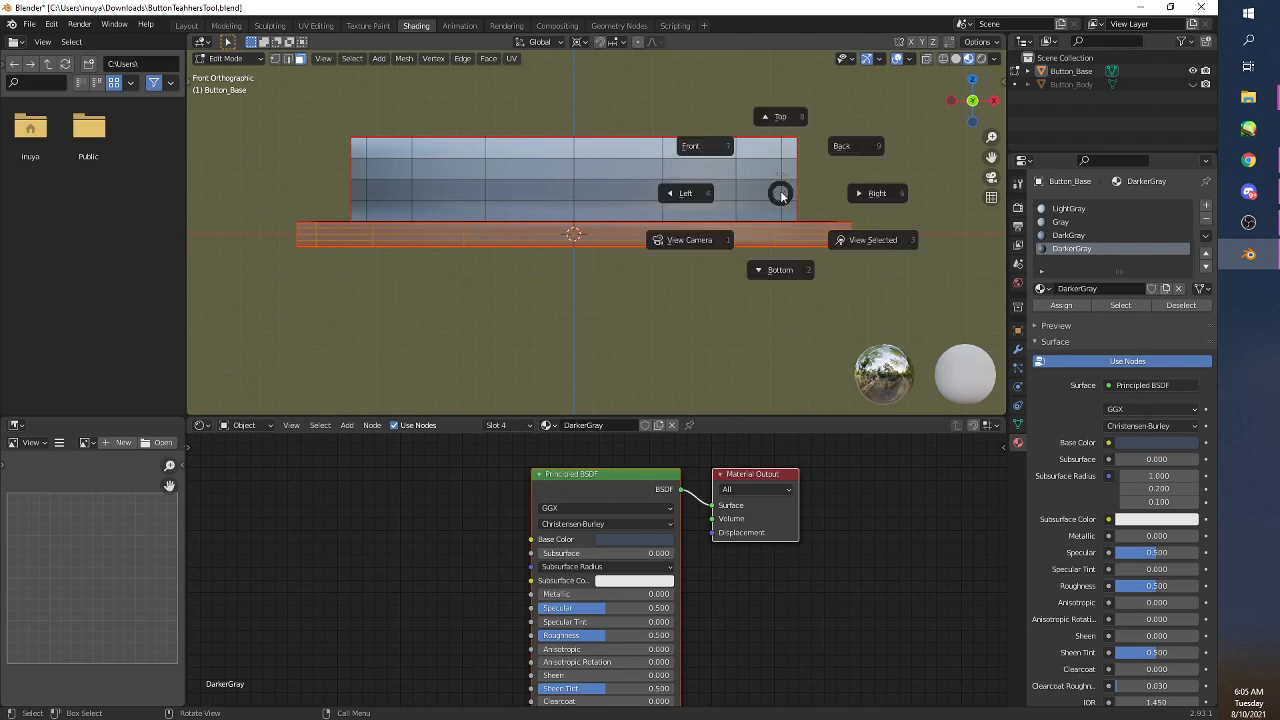
pyautogui.click(783, 182)
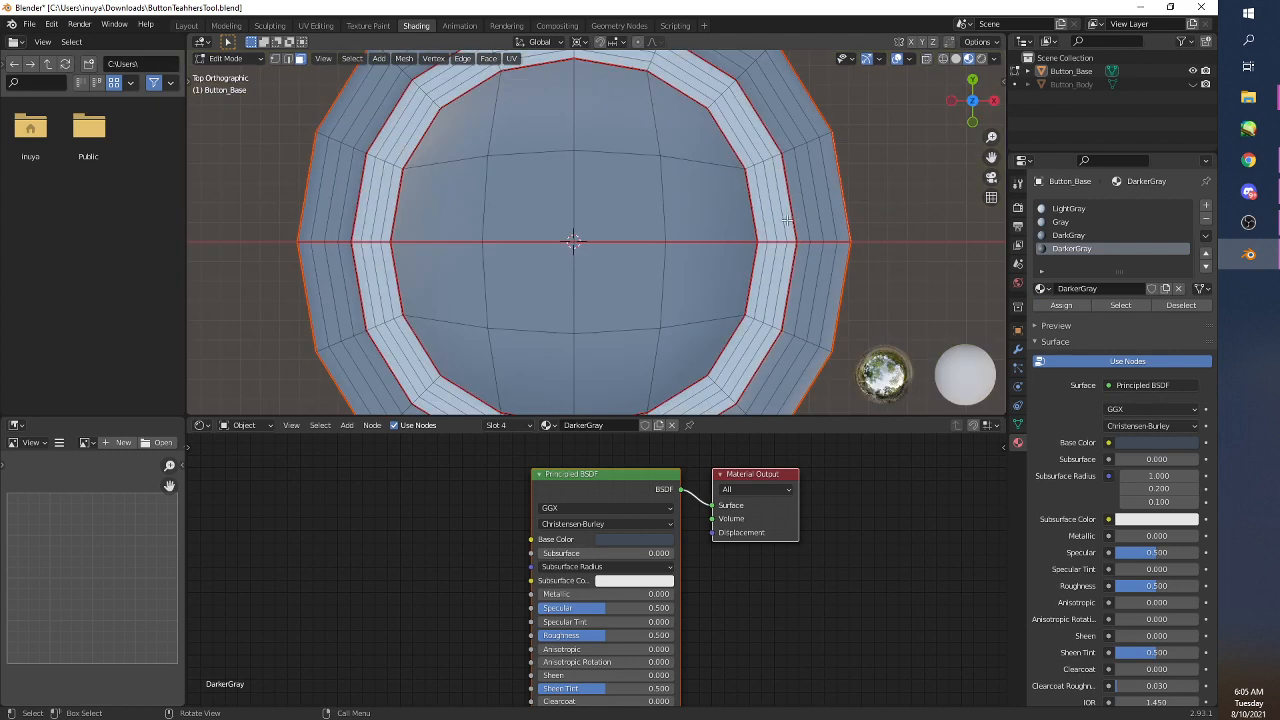
pyautogui.scroll(-5, 788, 220)
pyautogui.moveTo(760, 271); pyautogui.dragTo(710, 172, button='middle')
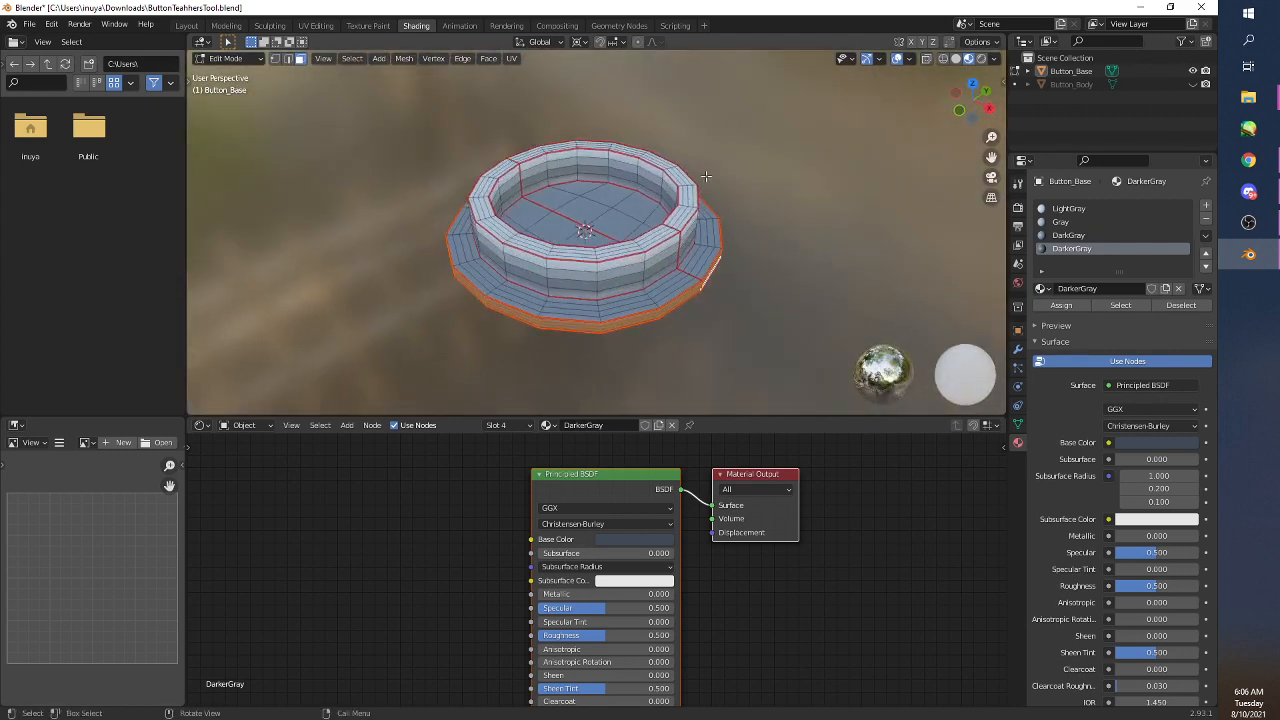
pyautogui.press('Tab')
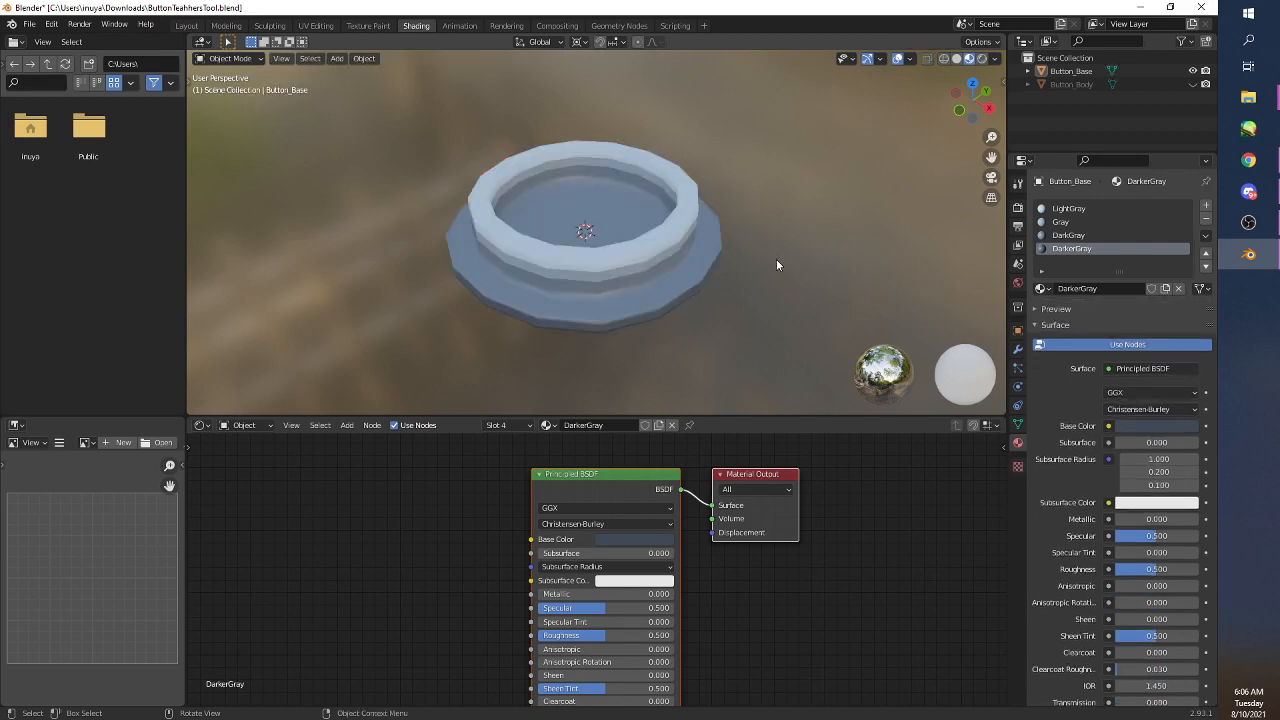
pyautogui.moveTo(776, 259); pyautogui.dragTo(731, 280, button='middle')
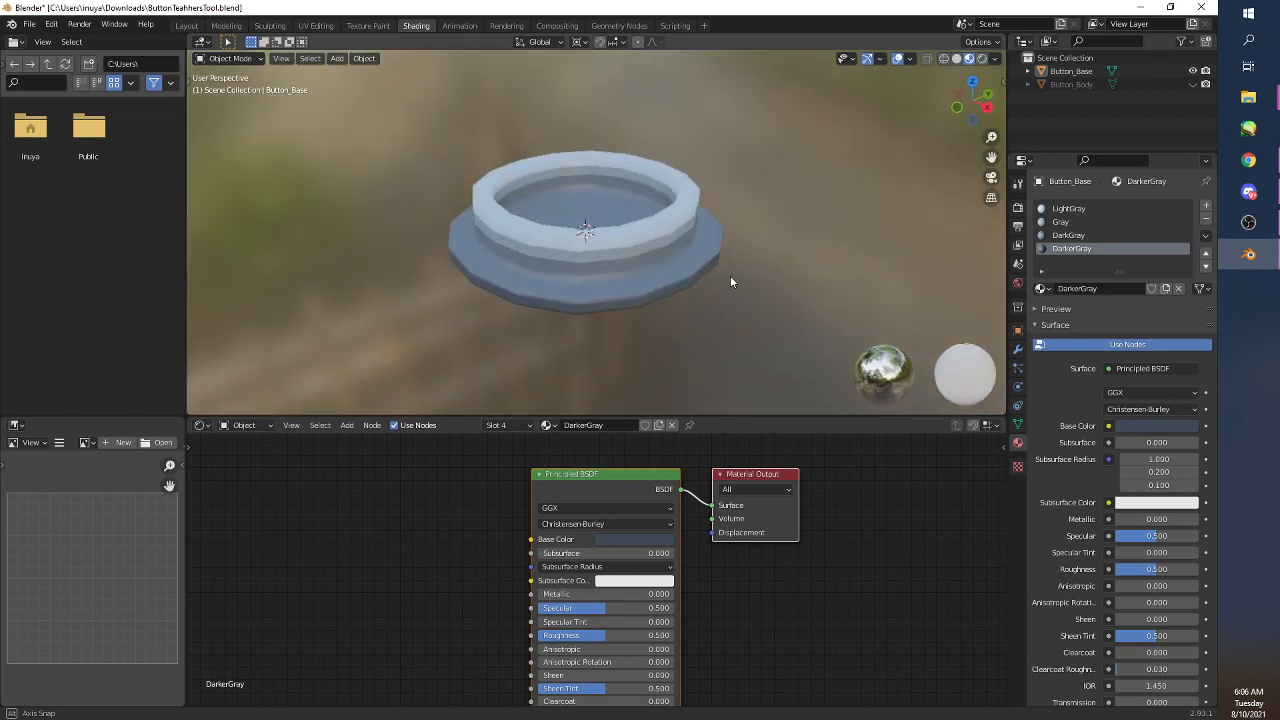
pyautogui.click(1192, 84)
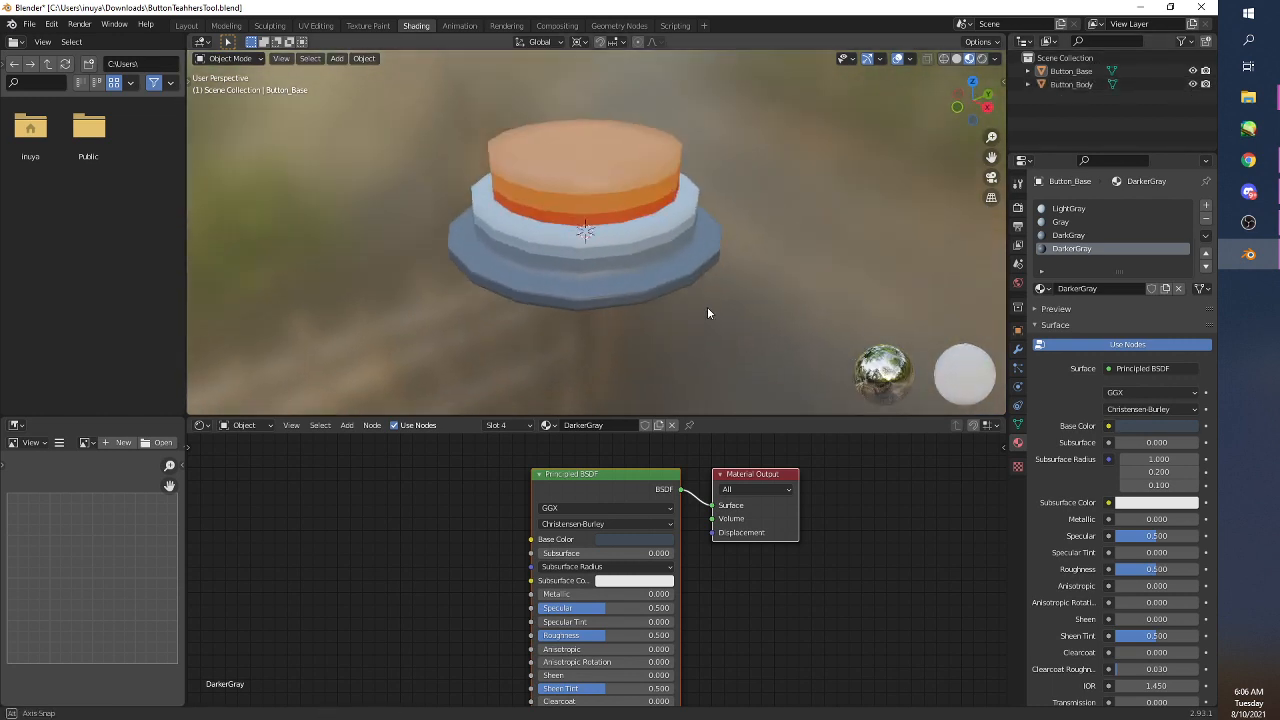
pyautogui.moveTo(707, 306); pyautogui.dragTo(715, 344, button='middle')
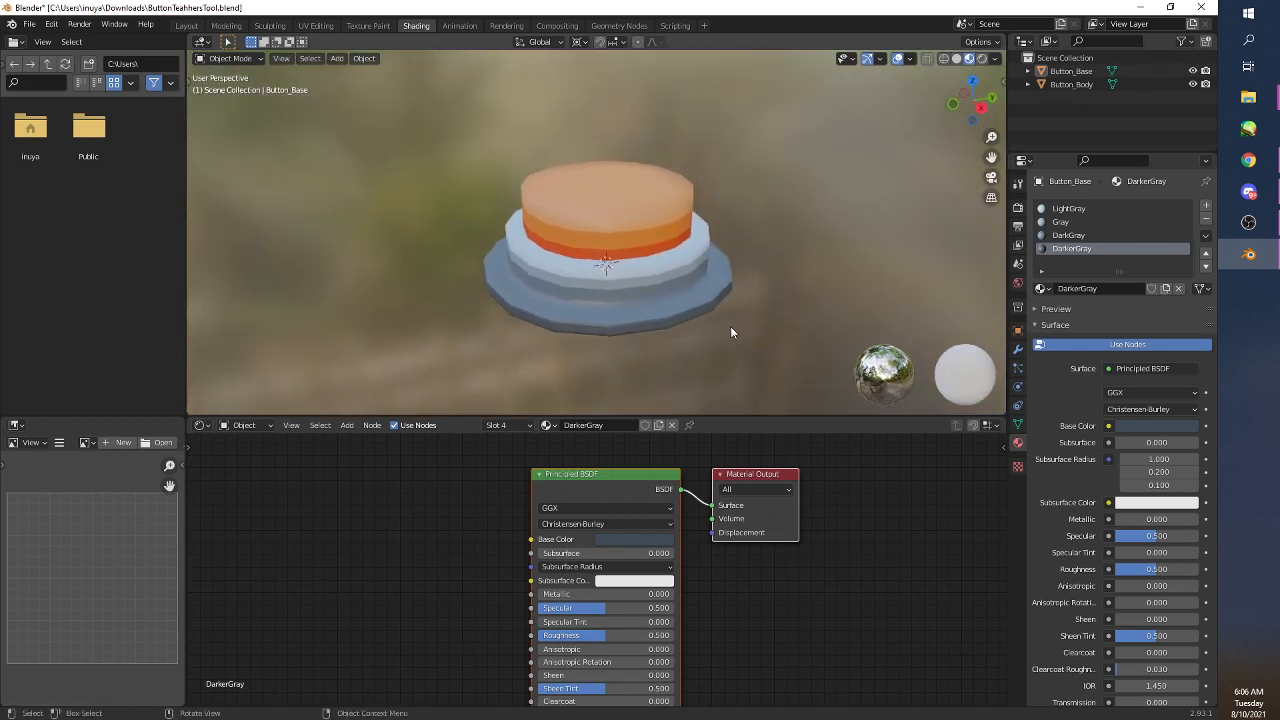